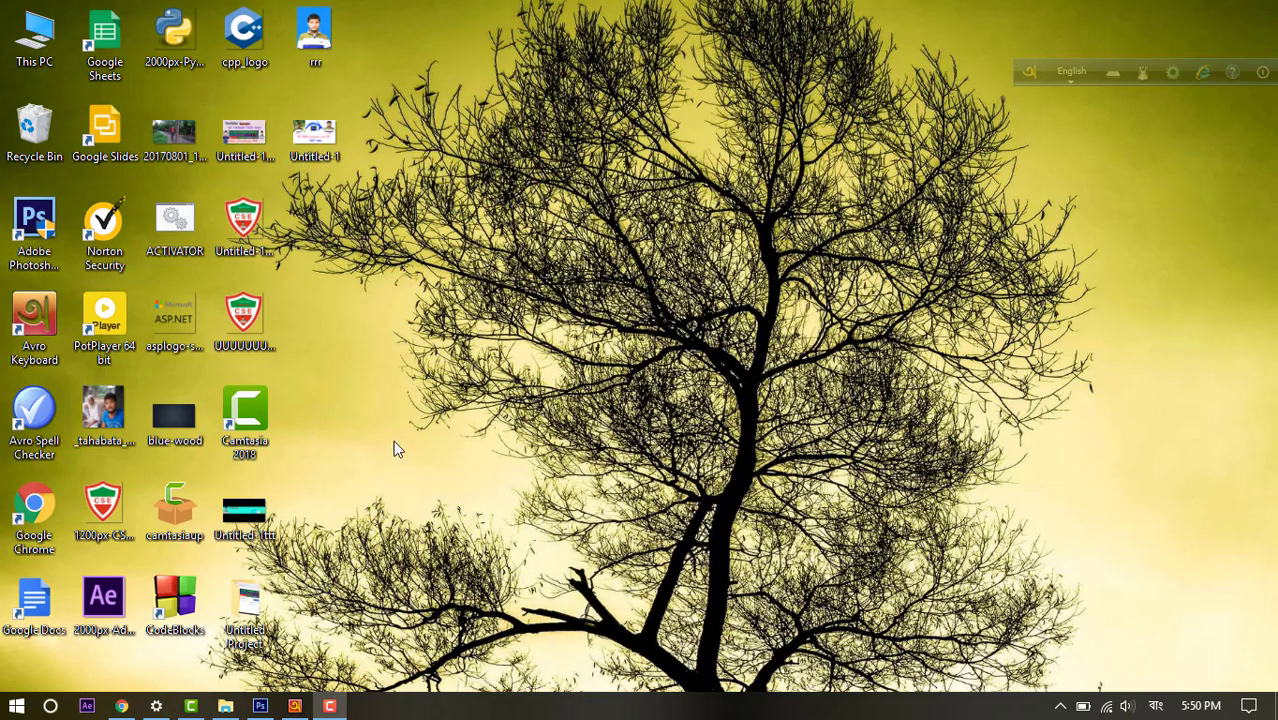
- Switch to Chrome and view the CSE PROBLEM account's own YouTube channel page
click(122, 708)
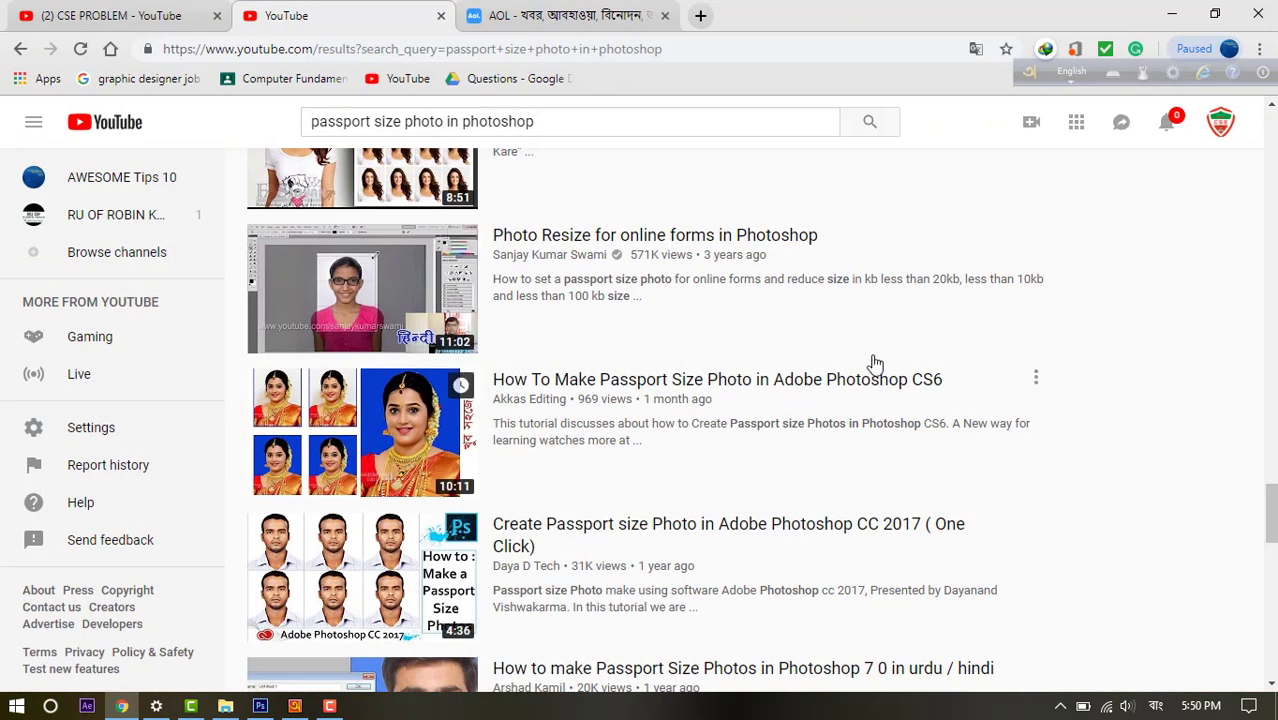
click(1220, 122)
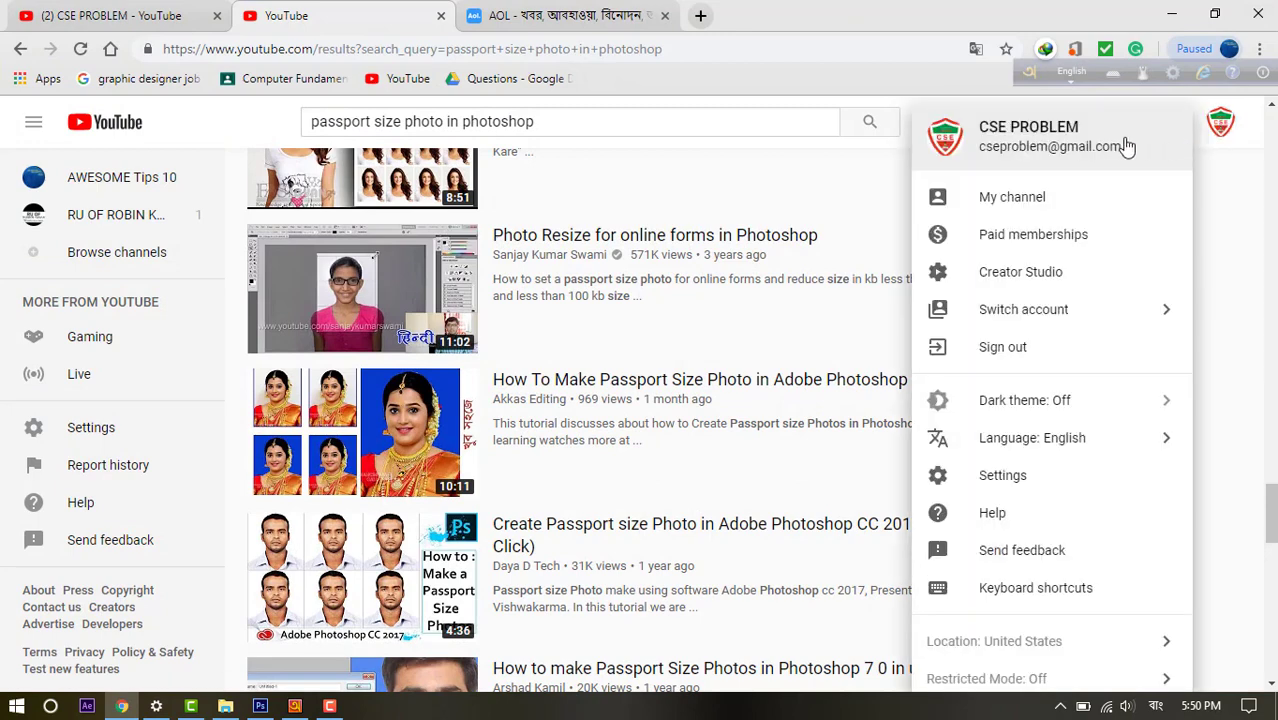
click(1038, 212)
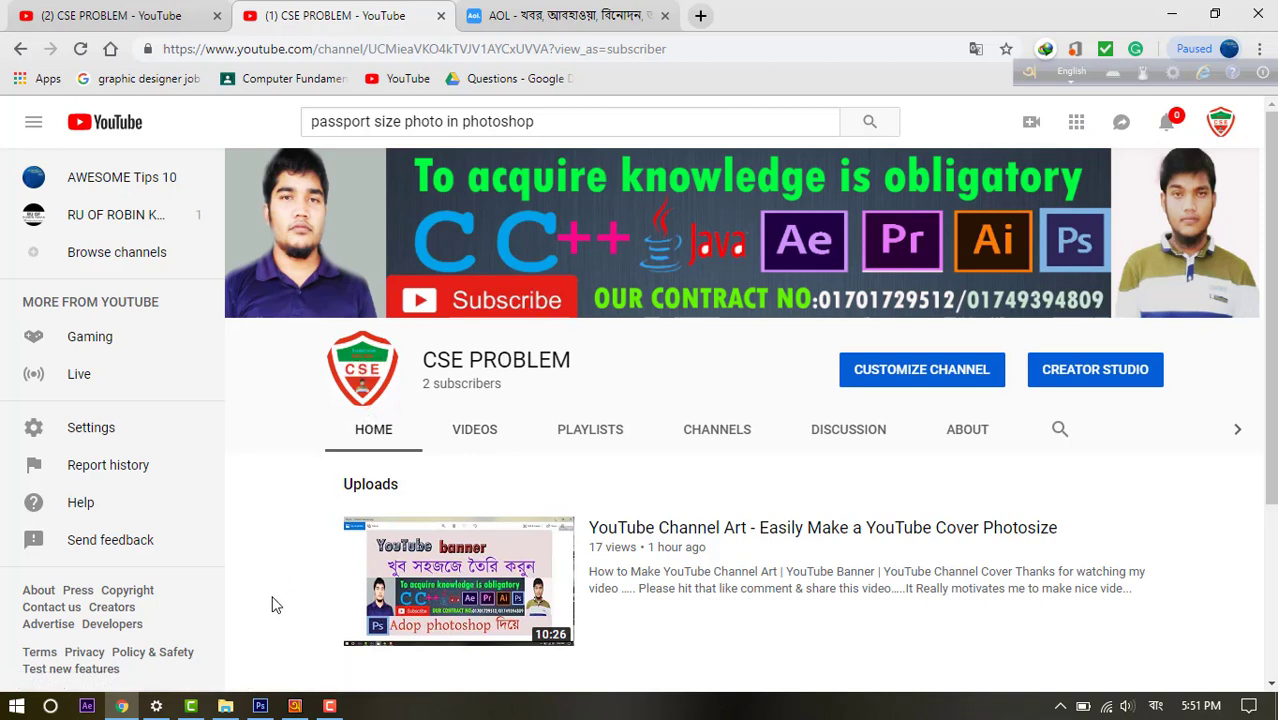
- Switch to Photoshop and close all four open documents, discarding any unsaved changes
mouse_move(259, 705)
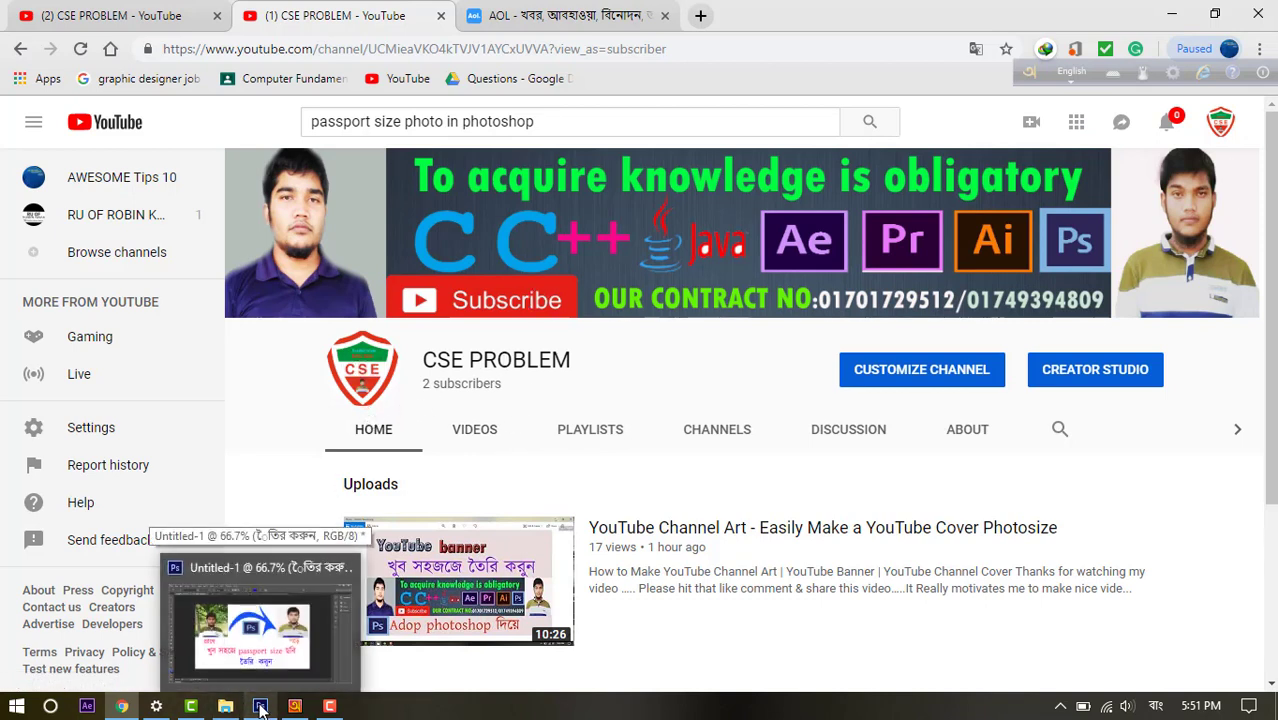
click(259, 707)
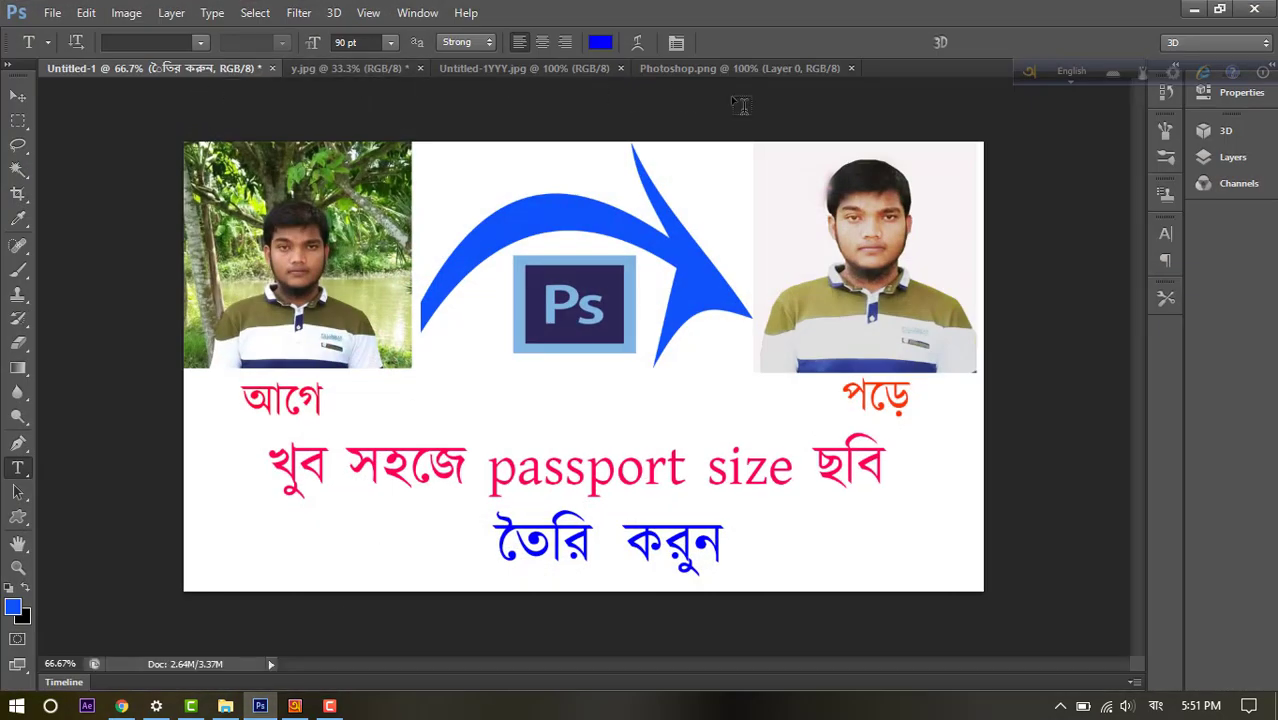
click(851, 69)
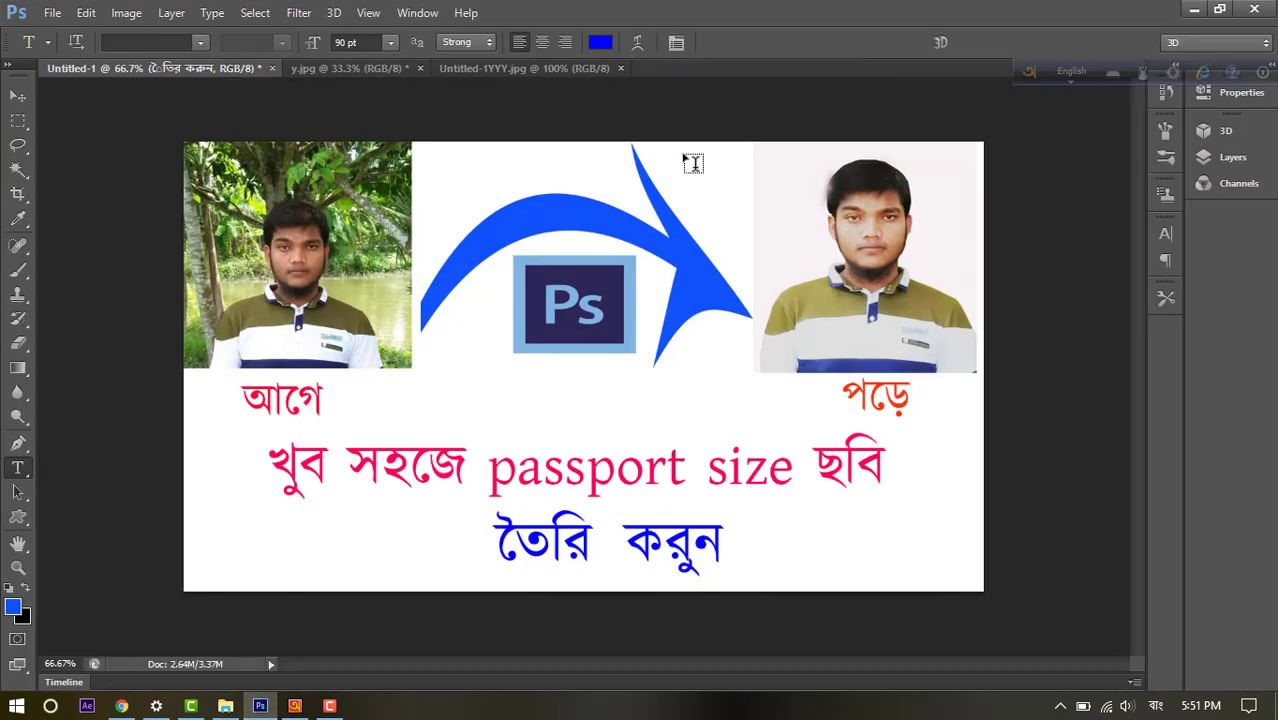
click(625, 67)
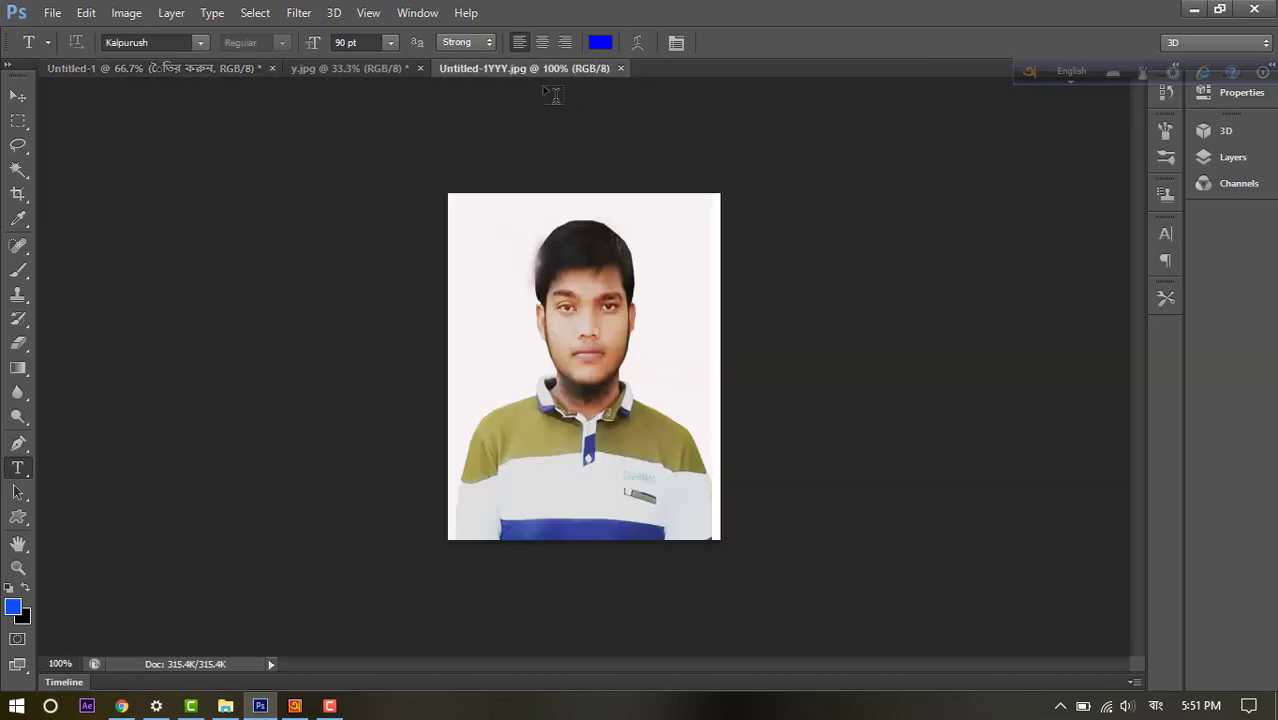
click(621, 69)
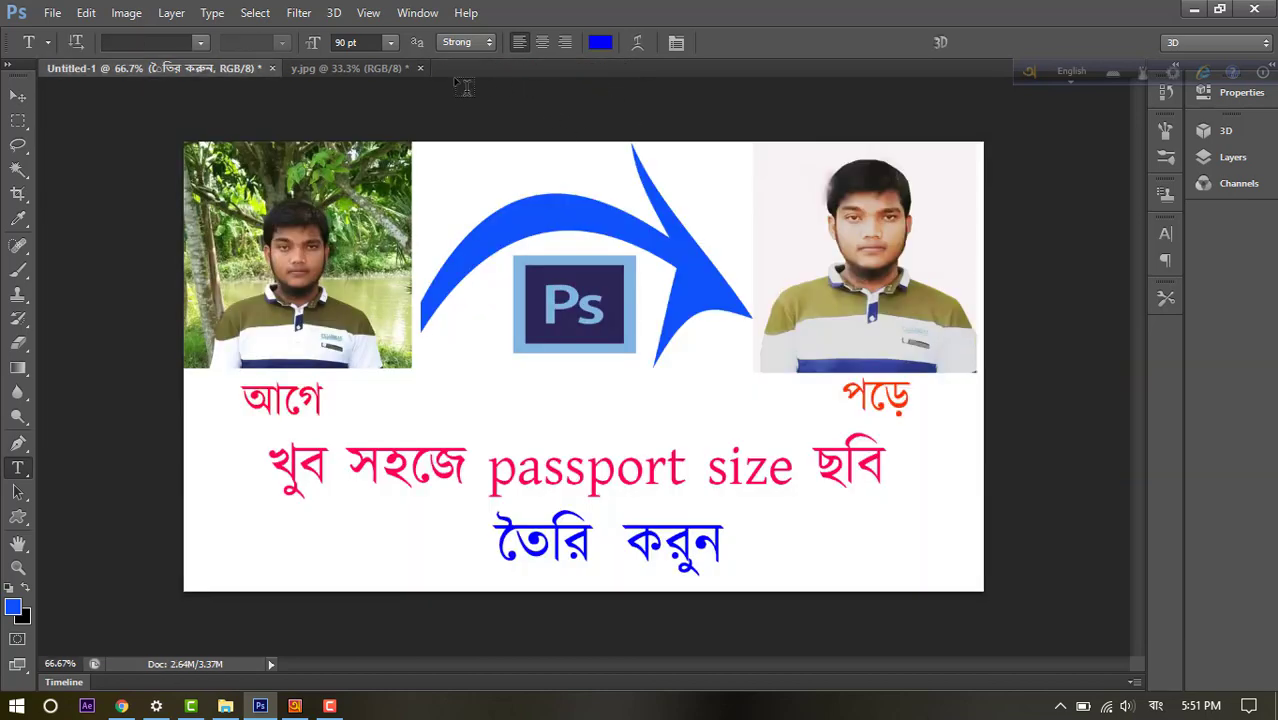
click(420, 76)
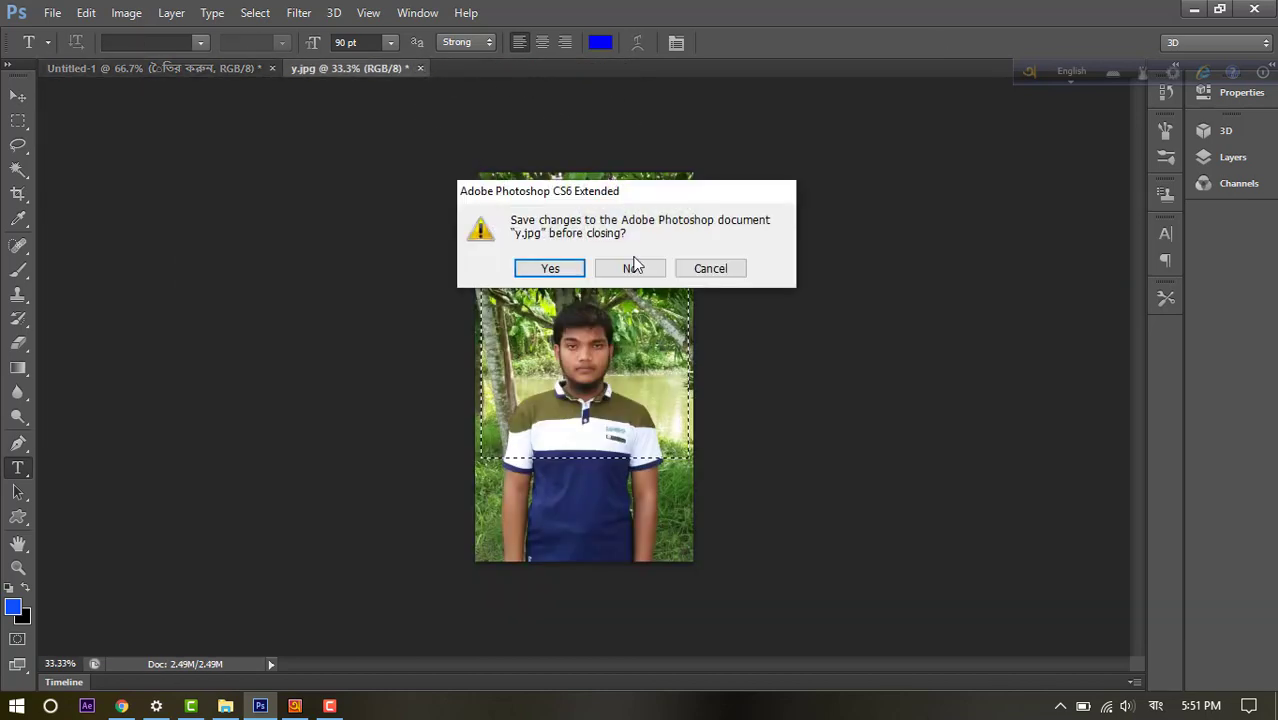
click(628, 266)
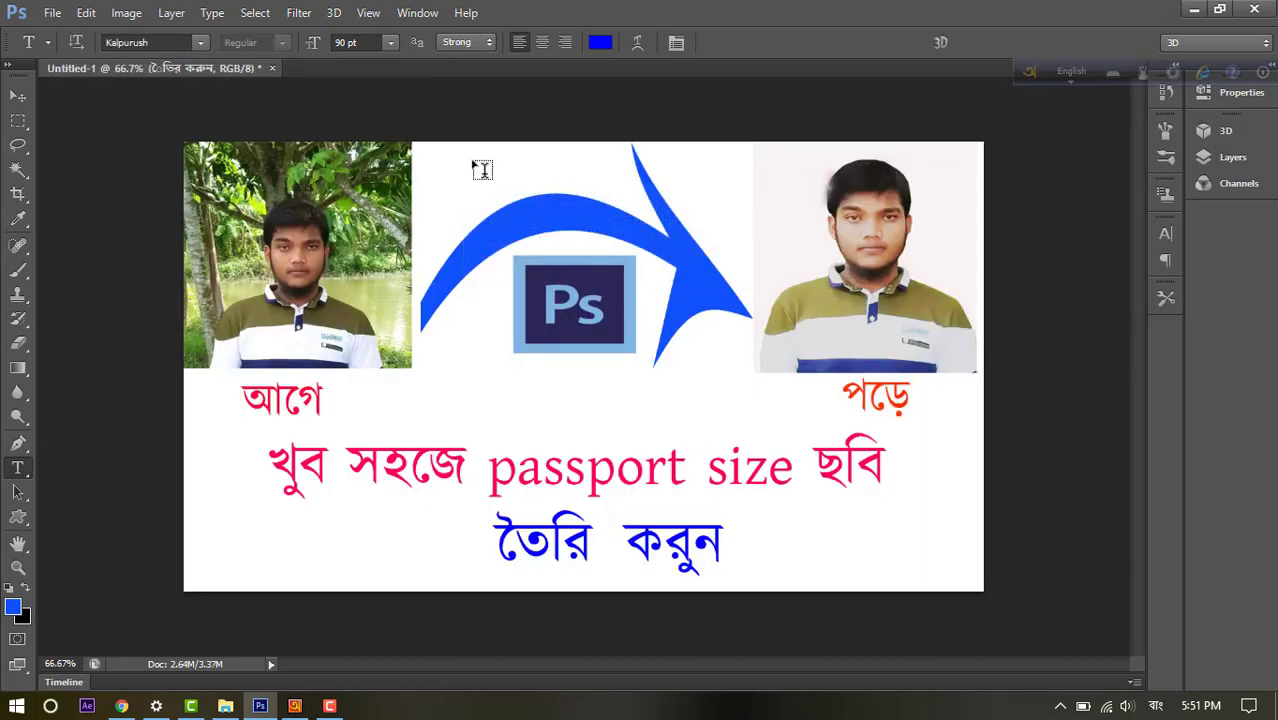
click(272, 68)
click(628, 266)
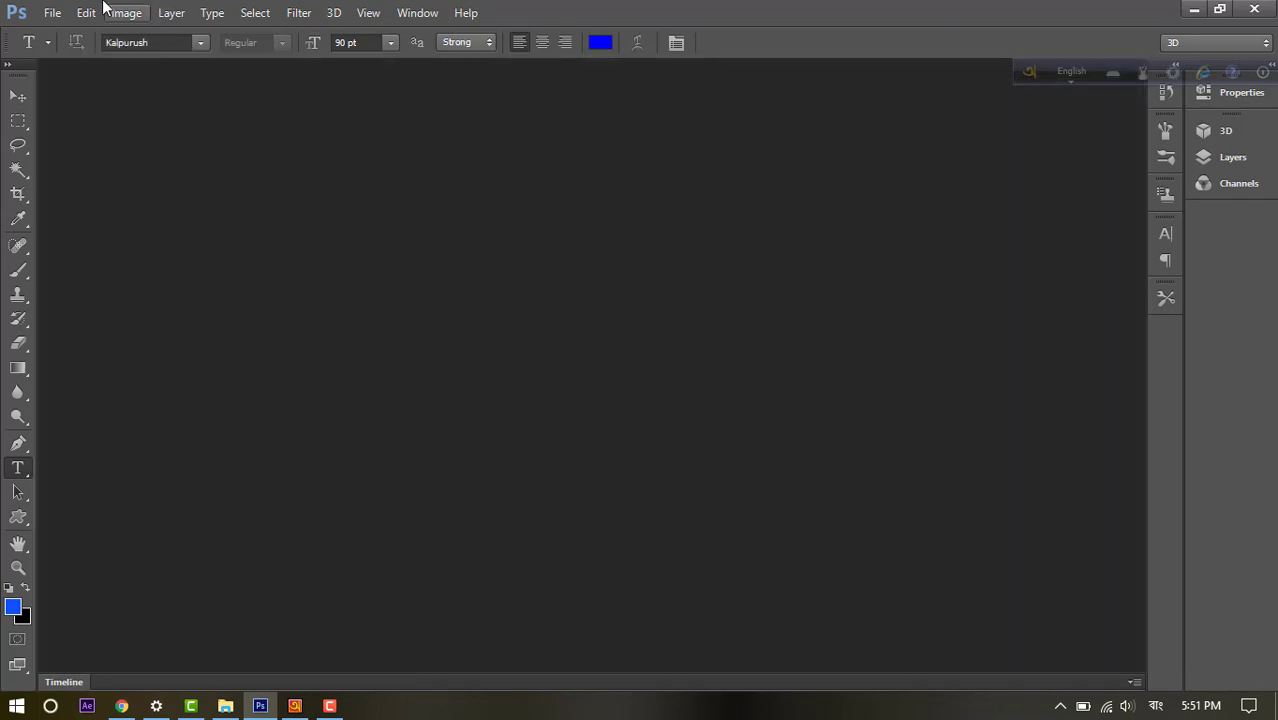
- Look through the BACKGROUND folder in the file-opening dialog for the portrait photo
click(52, 12)
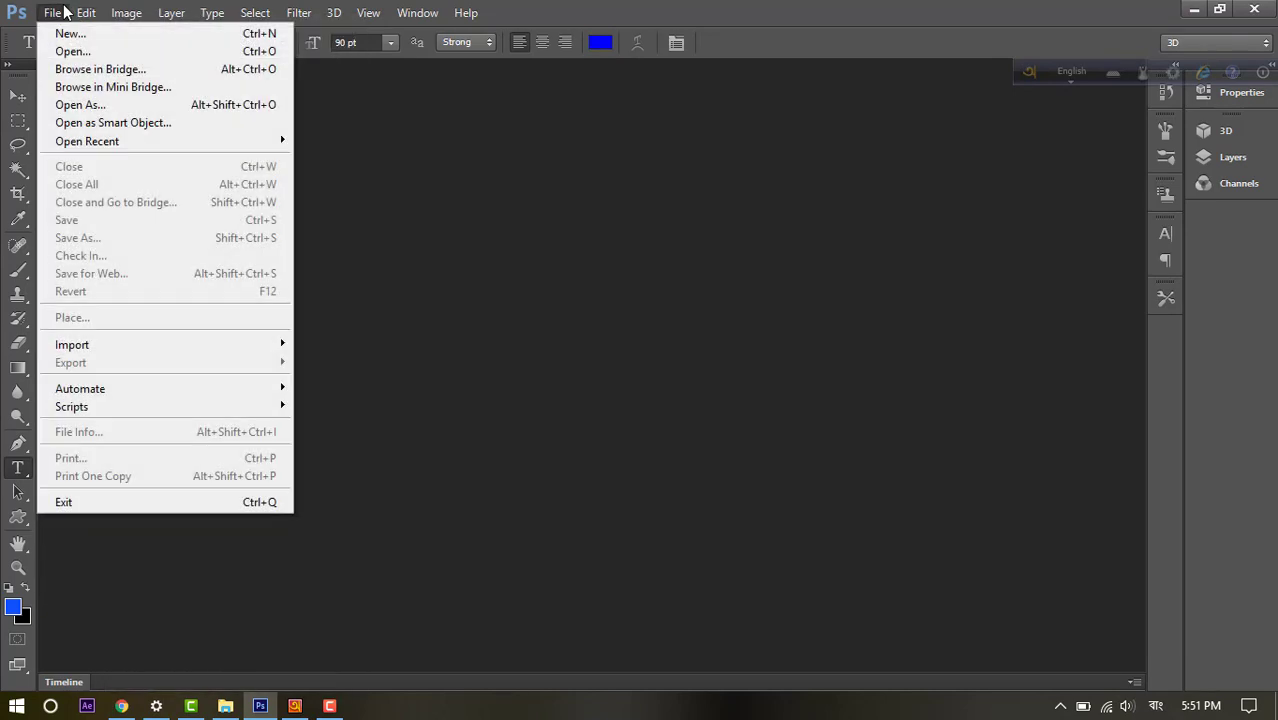
click(88, 56)
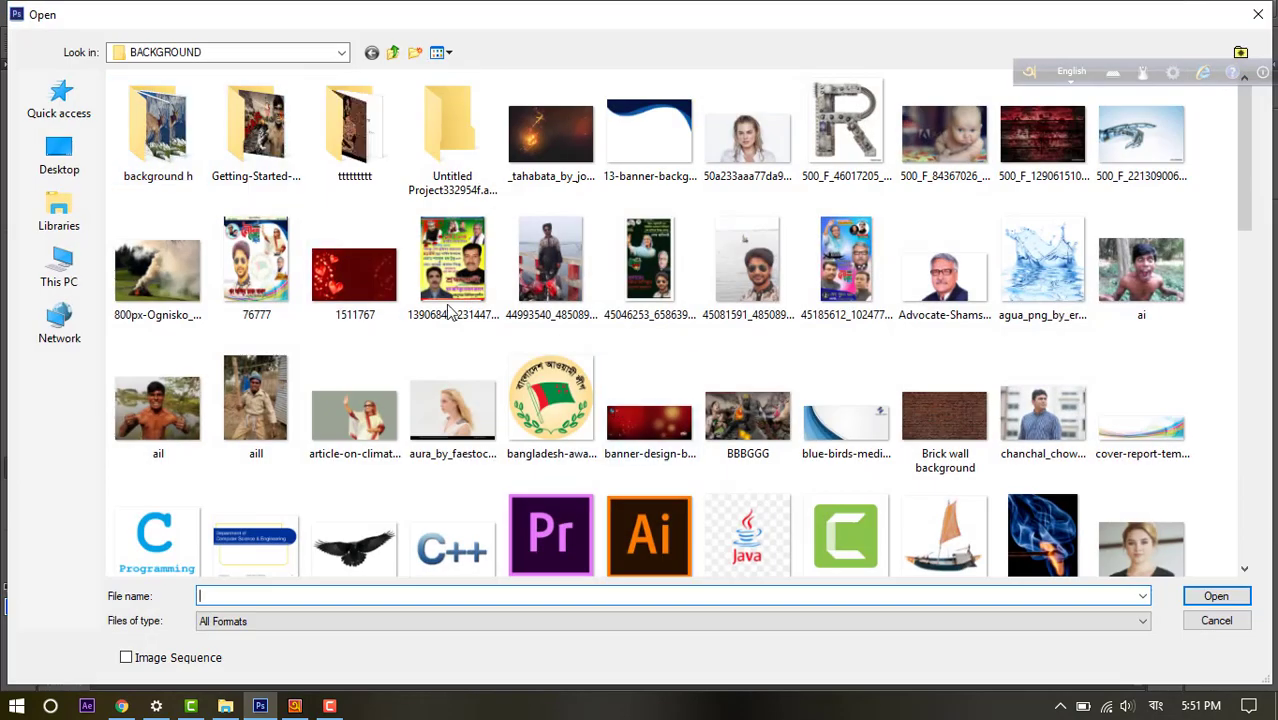
scroll(449, 312, down, 5)
scroll(521, 457, down, 2)
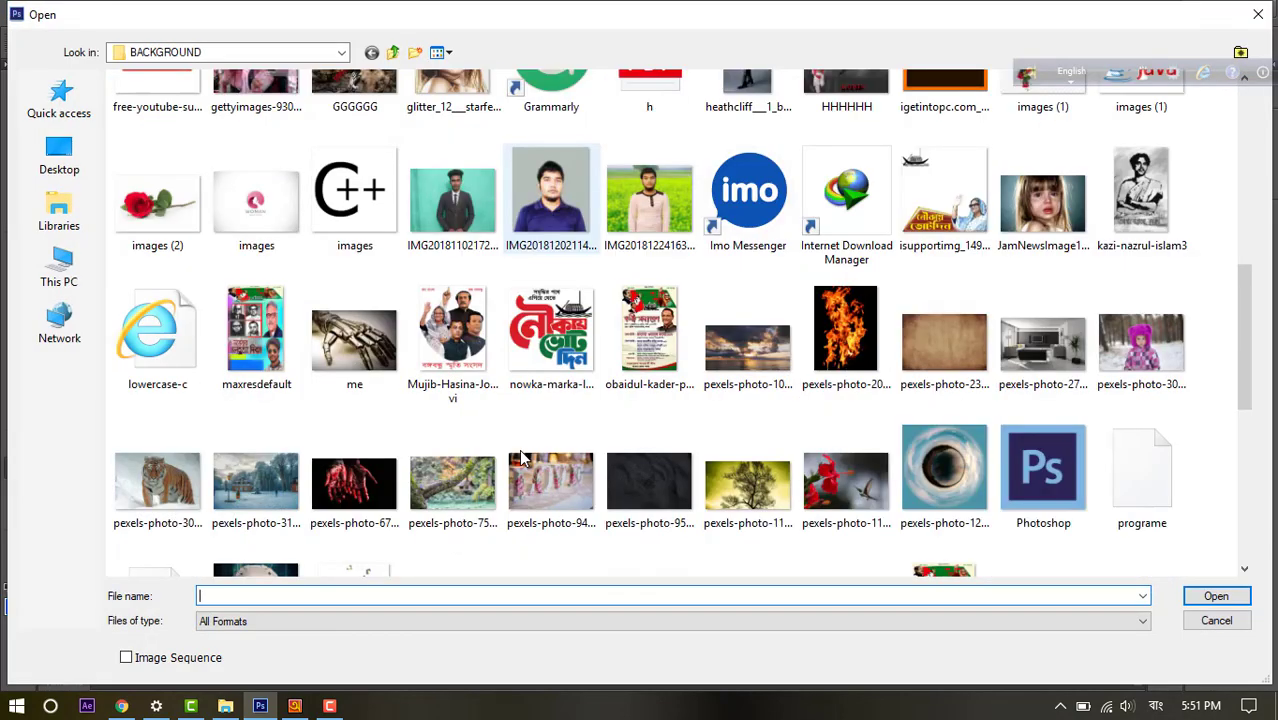
scroll(470, 395, down, 3)
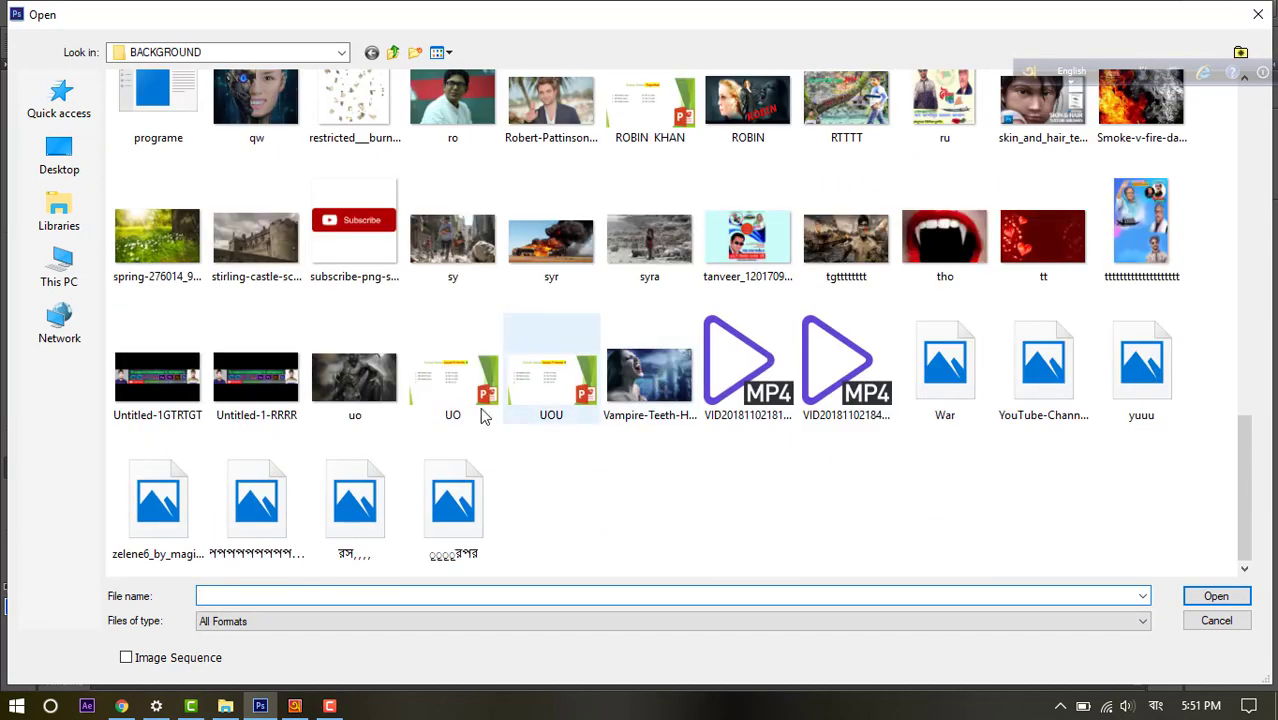
scroll(634, 366, up, 2)
scroll(565, 265, up, 2)
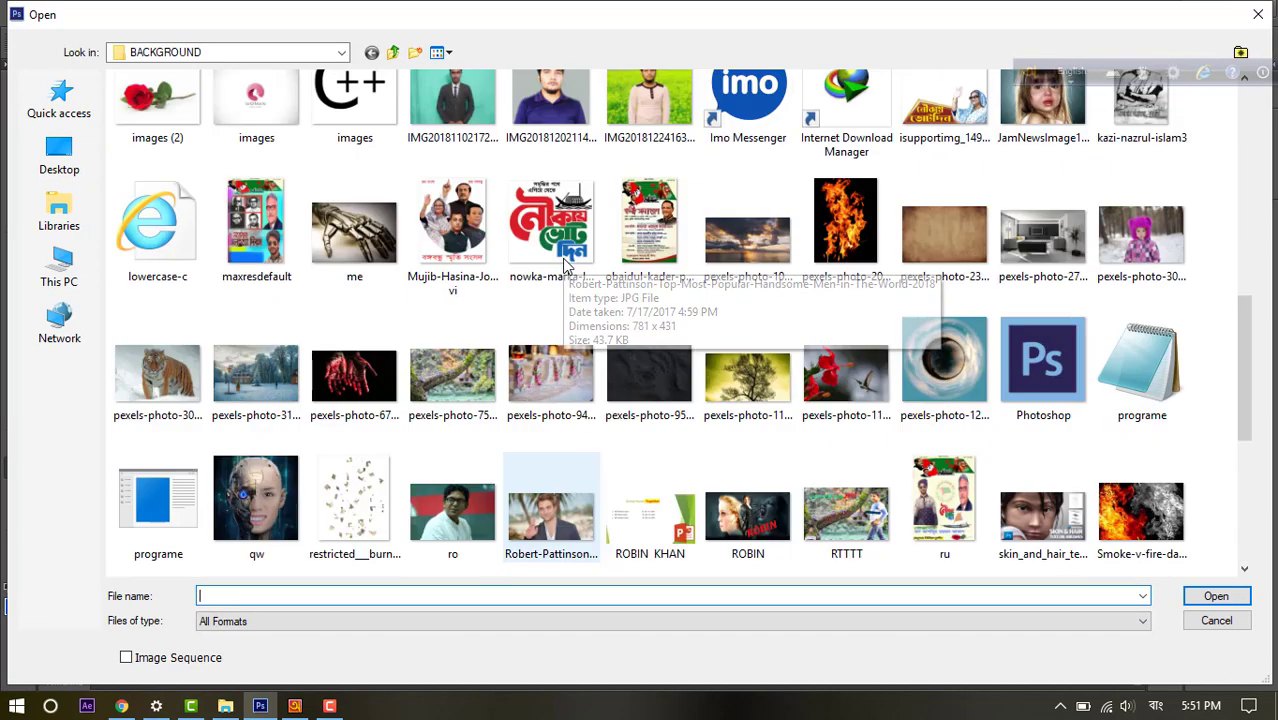
scroll(720, 320, up, 1)
scroll(765, 343, down, 1)
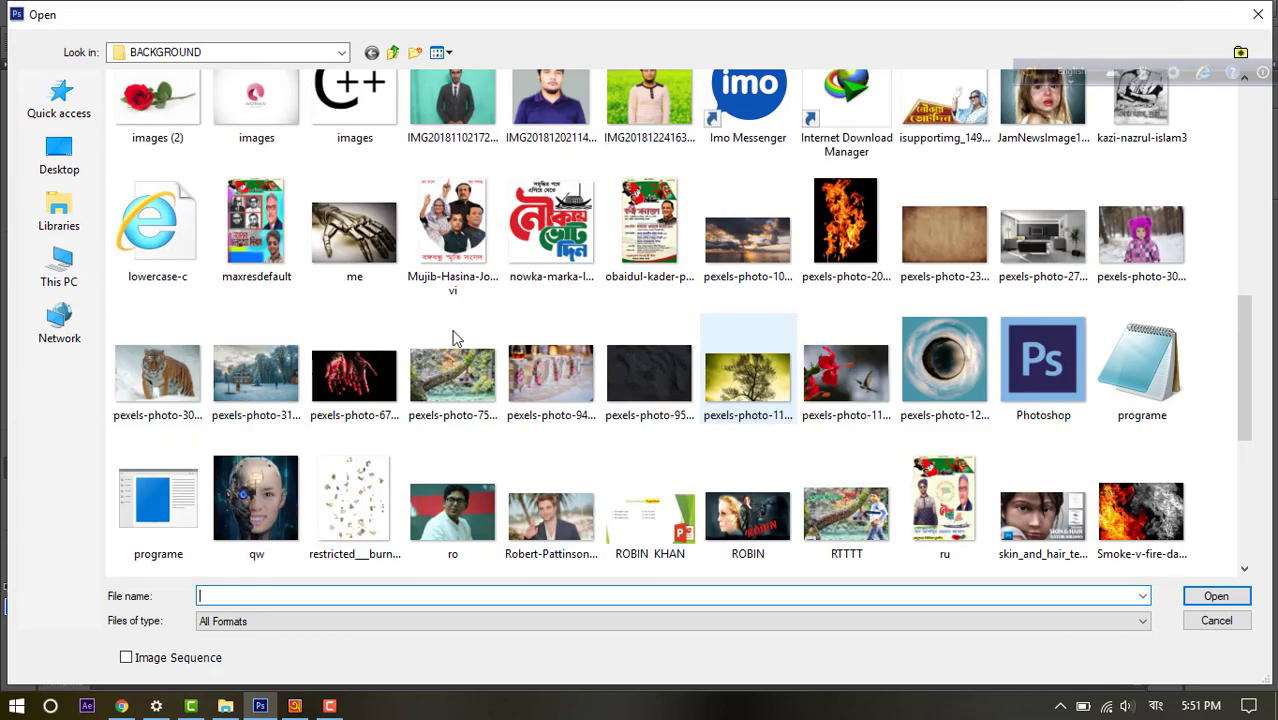
- Open the portrait photo y from the jubai folder on the F: drive
click(58, 272)
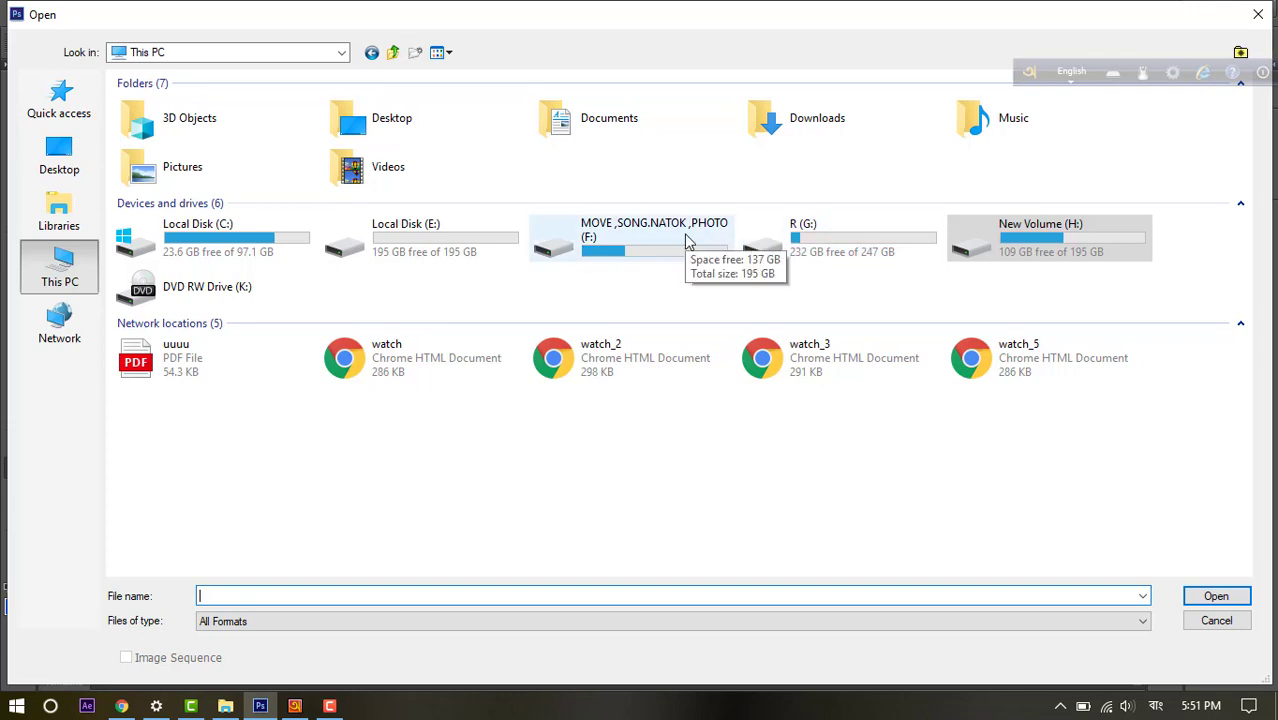
double_click(688, 240)
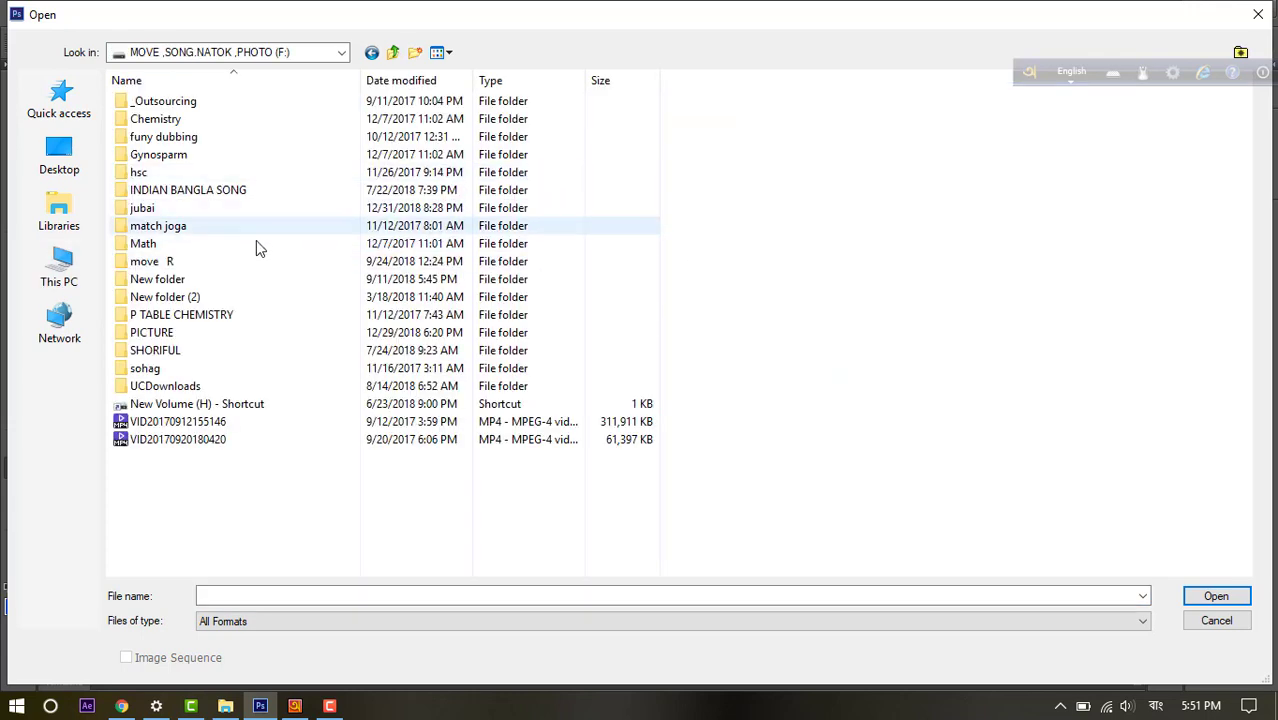
click(258, 212)
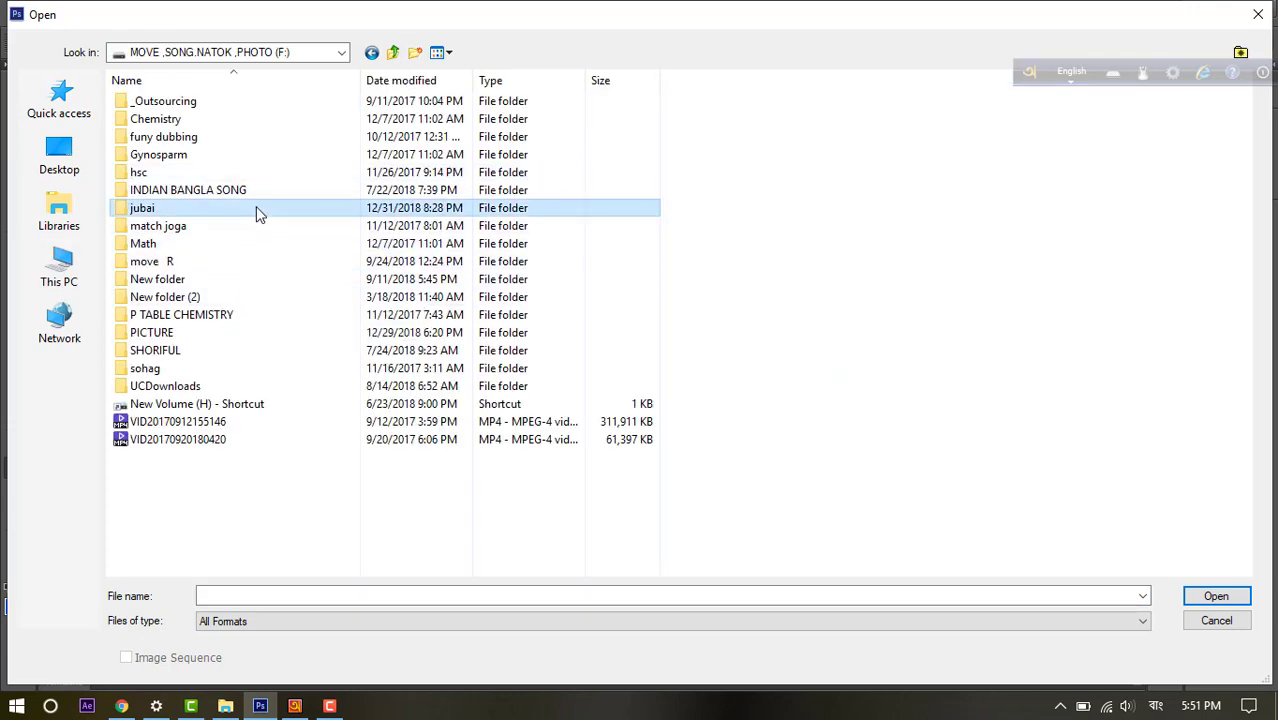
double_click(258, 212)
scroll(580, 385, down, 10)
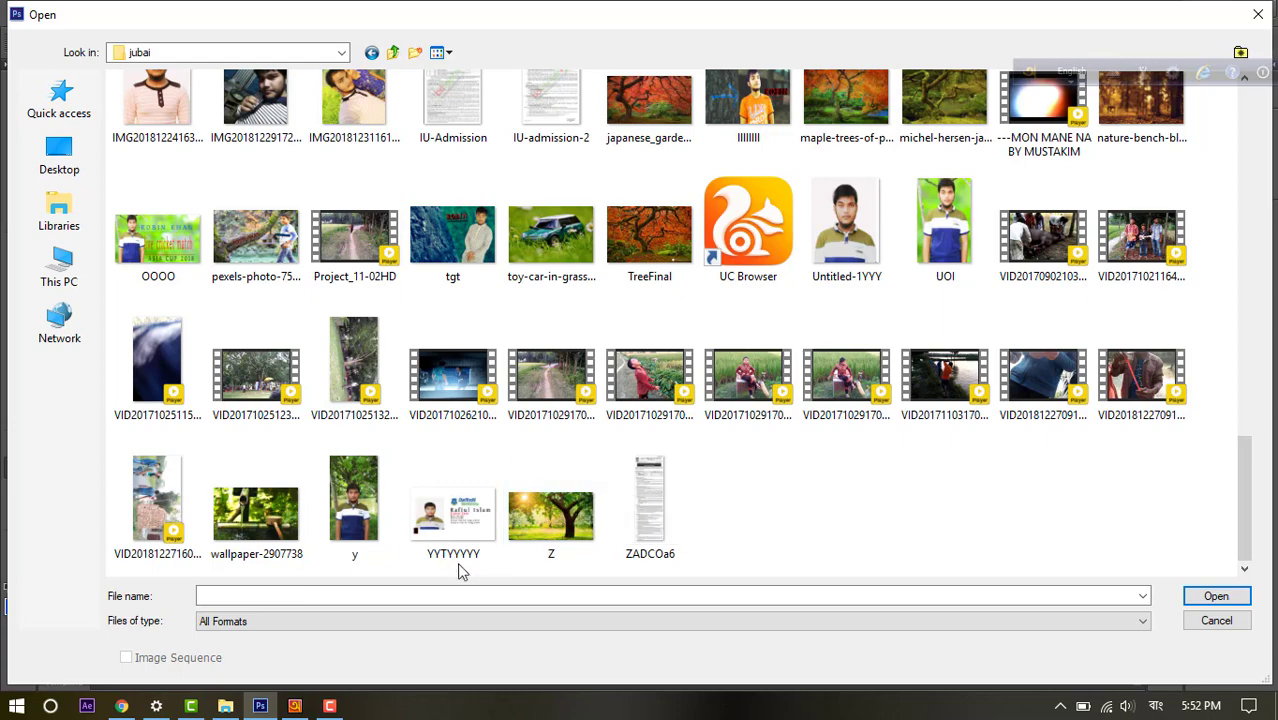
click(368, 520)
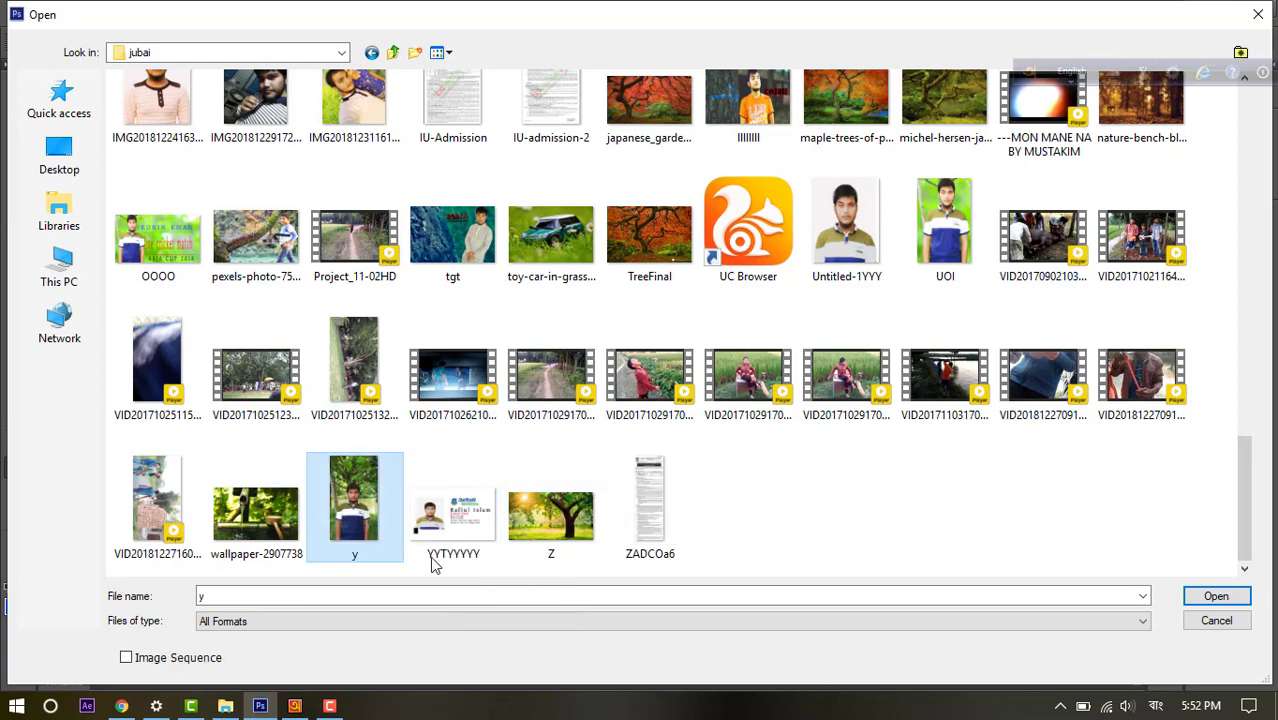
click(1192, 599)
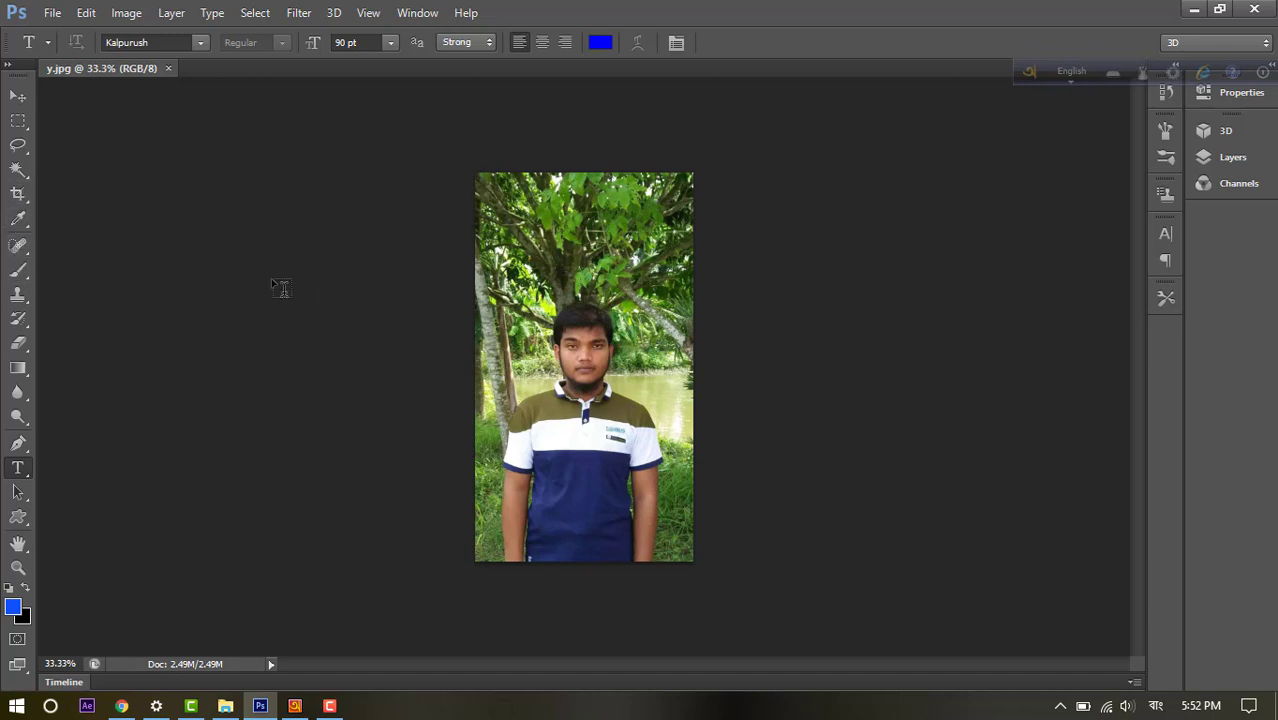
- Start cropping the portrait photo with a custom crop ratio of 291 x 375
scroll(308, 289, down, 1)
scroll(310, 291, up, 4)
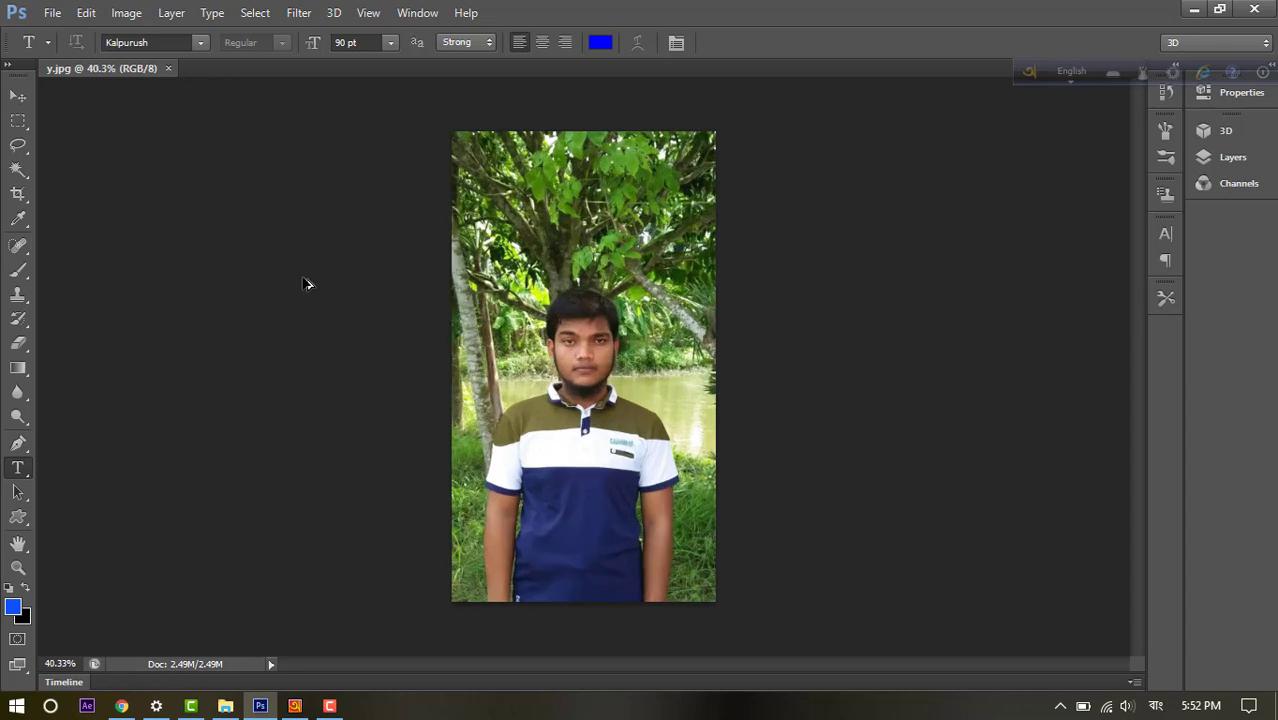
drag(481, 362, 295, 257)
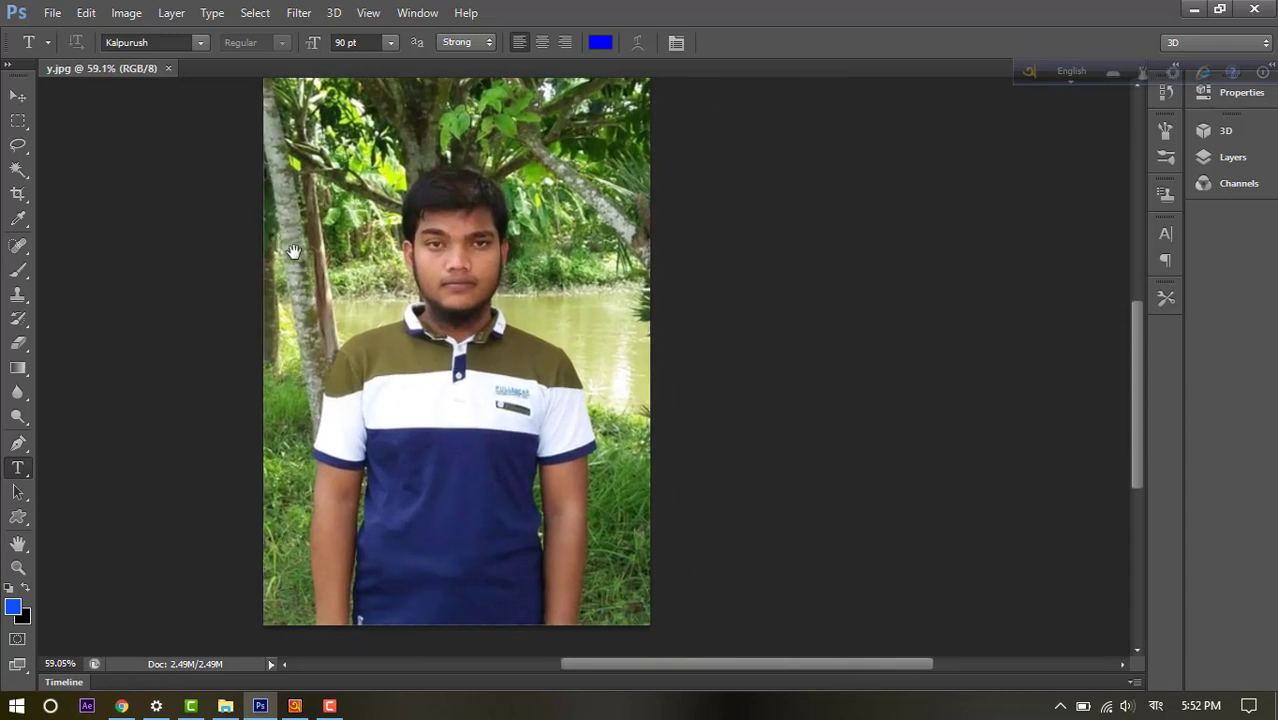
click(18, 194)
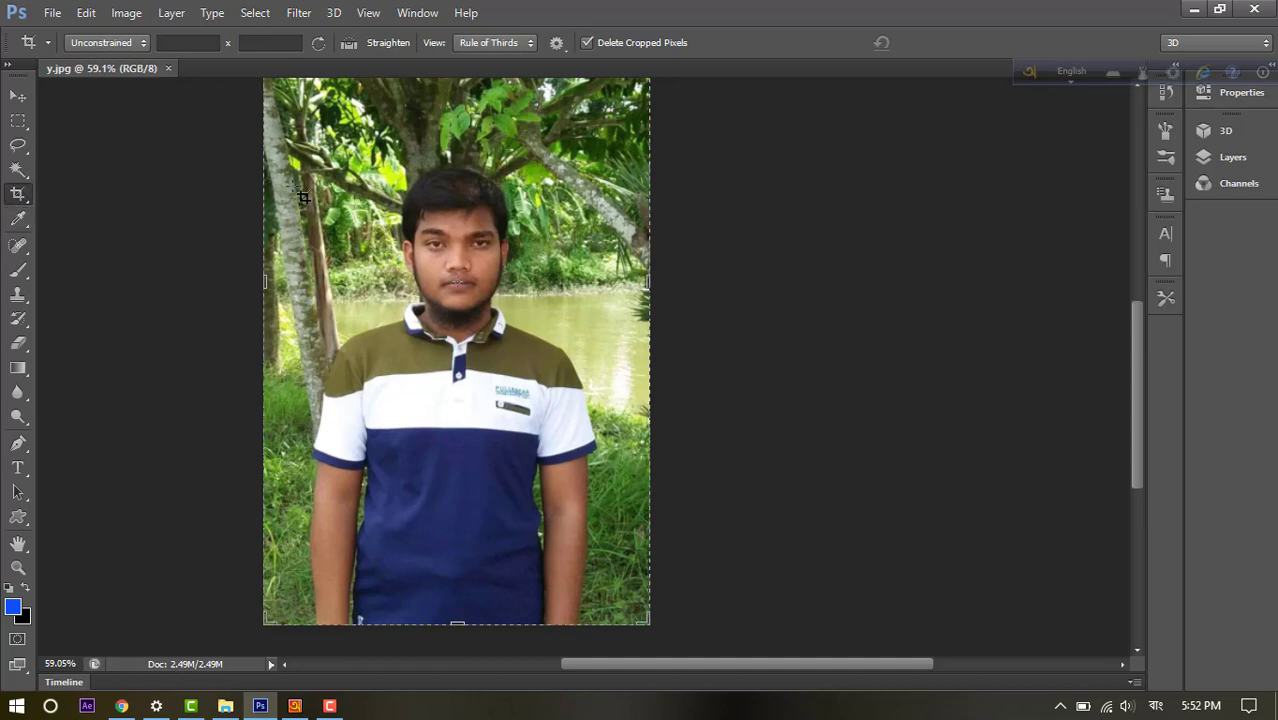
mouse_move(264, 166)
mouse_down()
mouse_move(300, 173)
mouse_move(260, 162)
mouse_up()
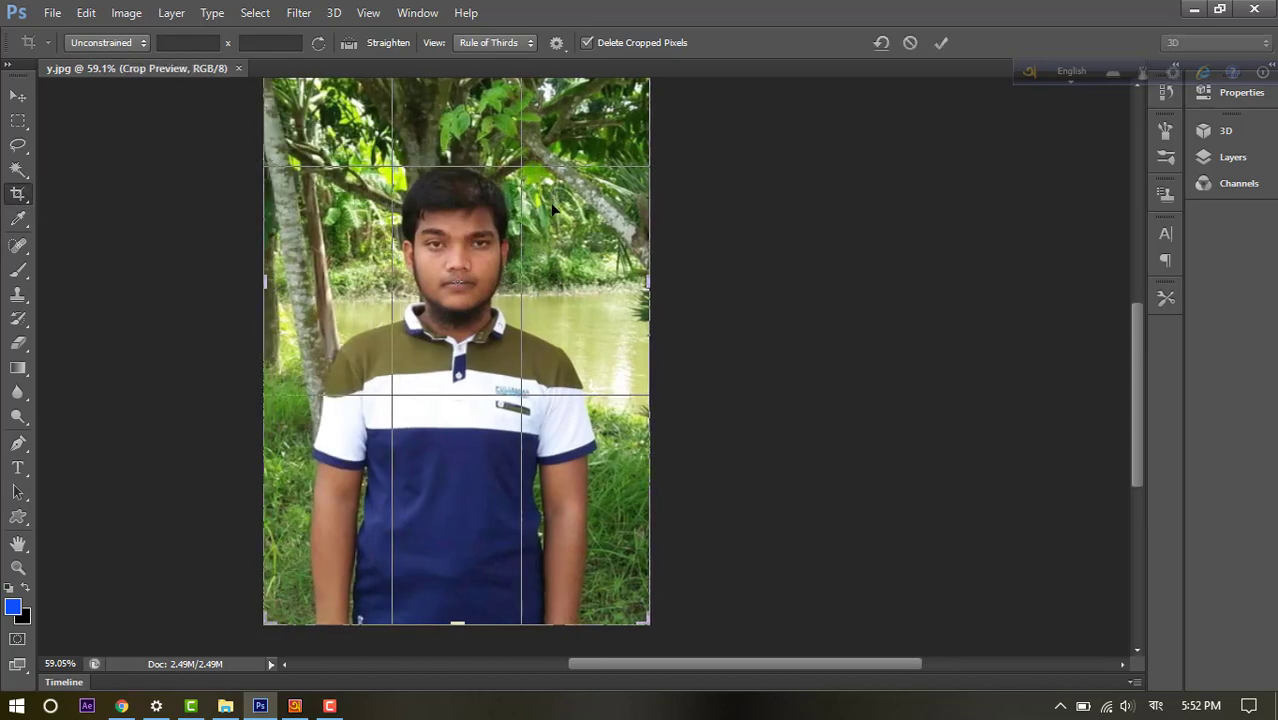
scroll(568, 228, up, 2)
scroll(570, 230, down, 5)
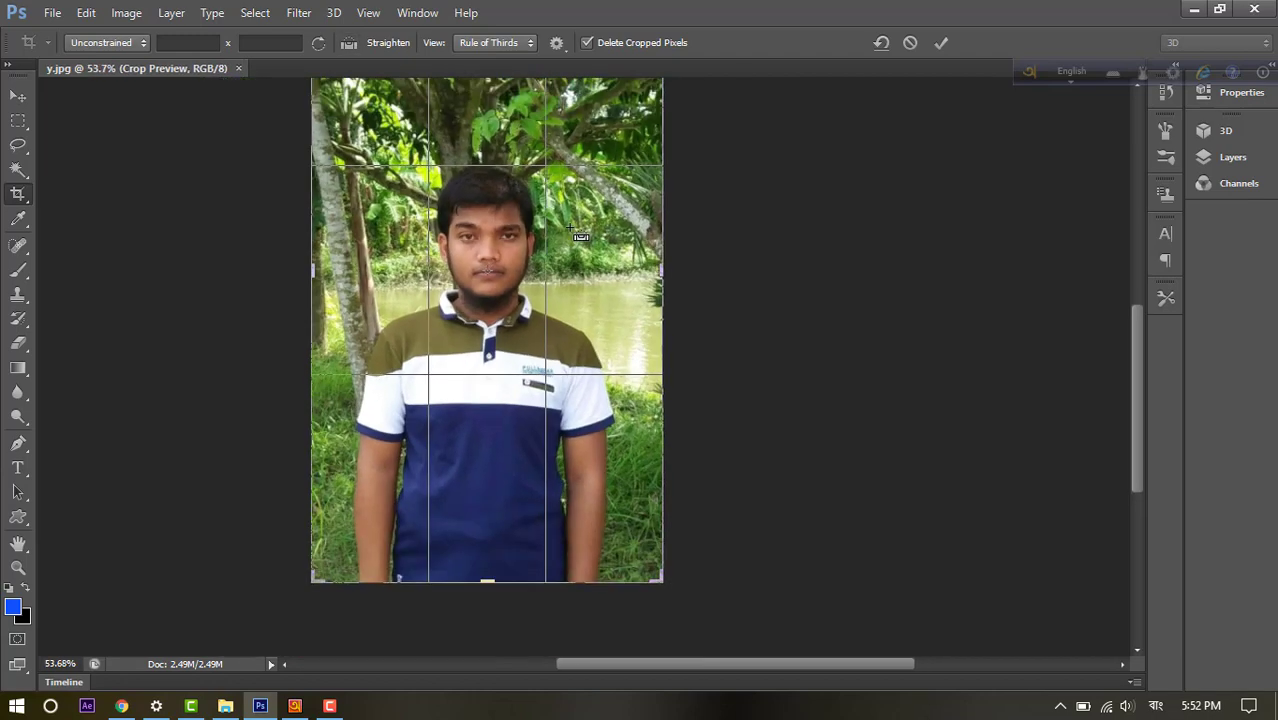
scroll(575, 233, down, 1)
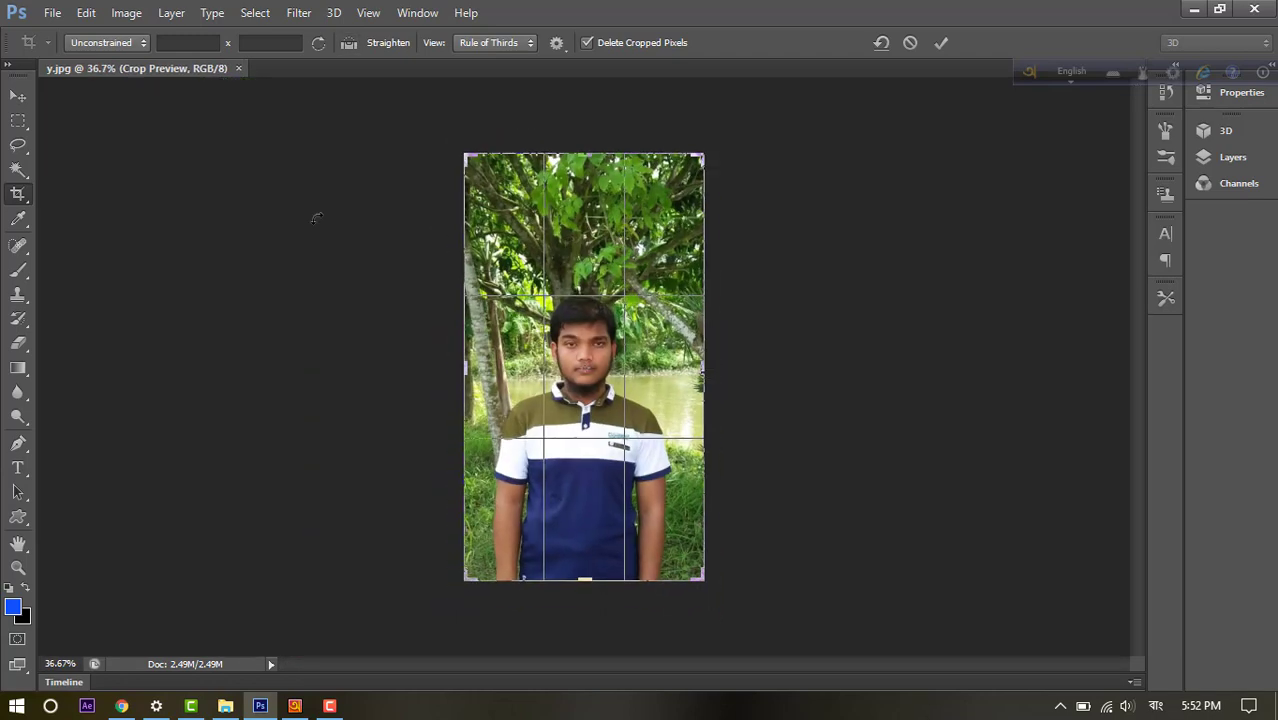
click(194, 43)
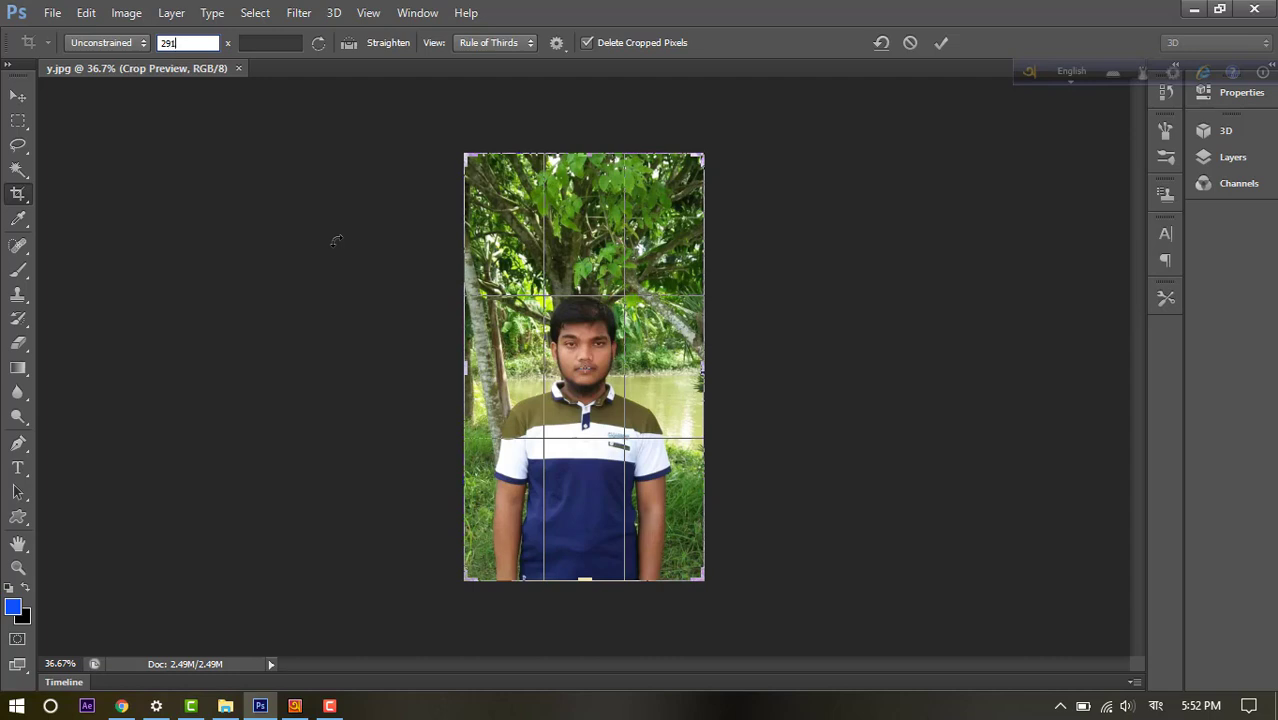
click(257, 43)
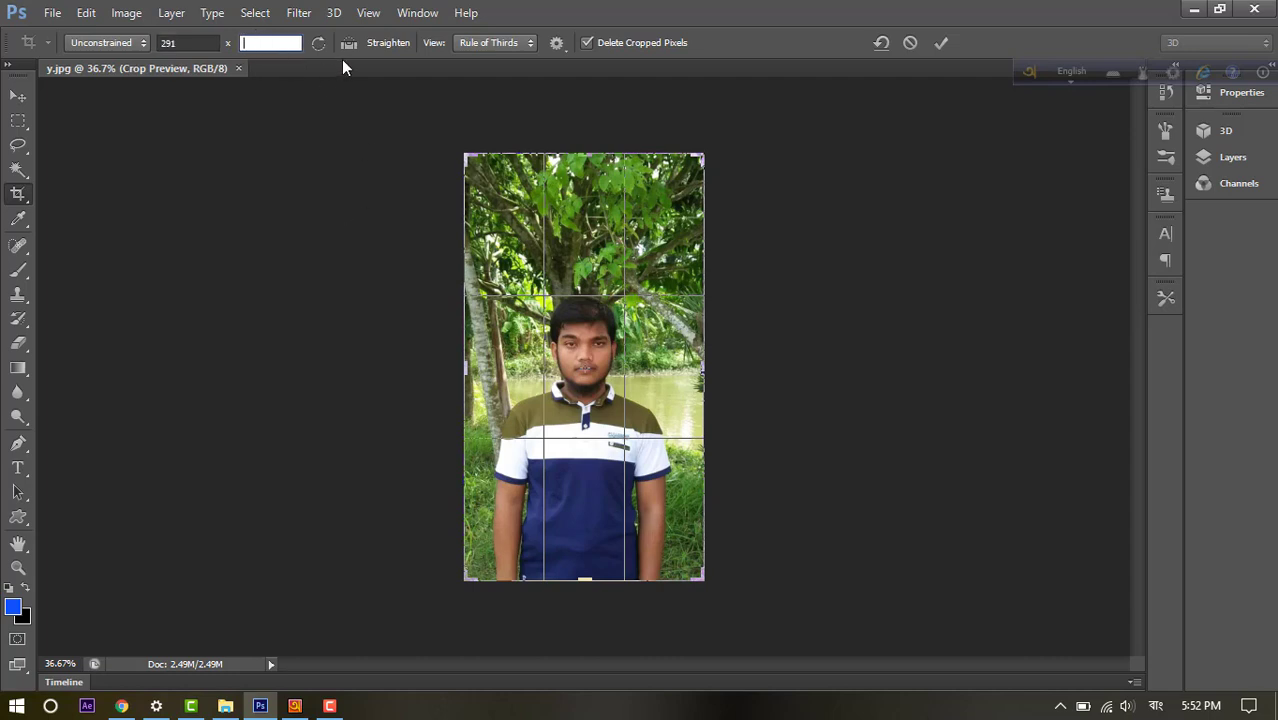
text(375)
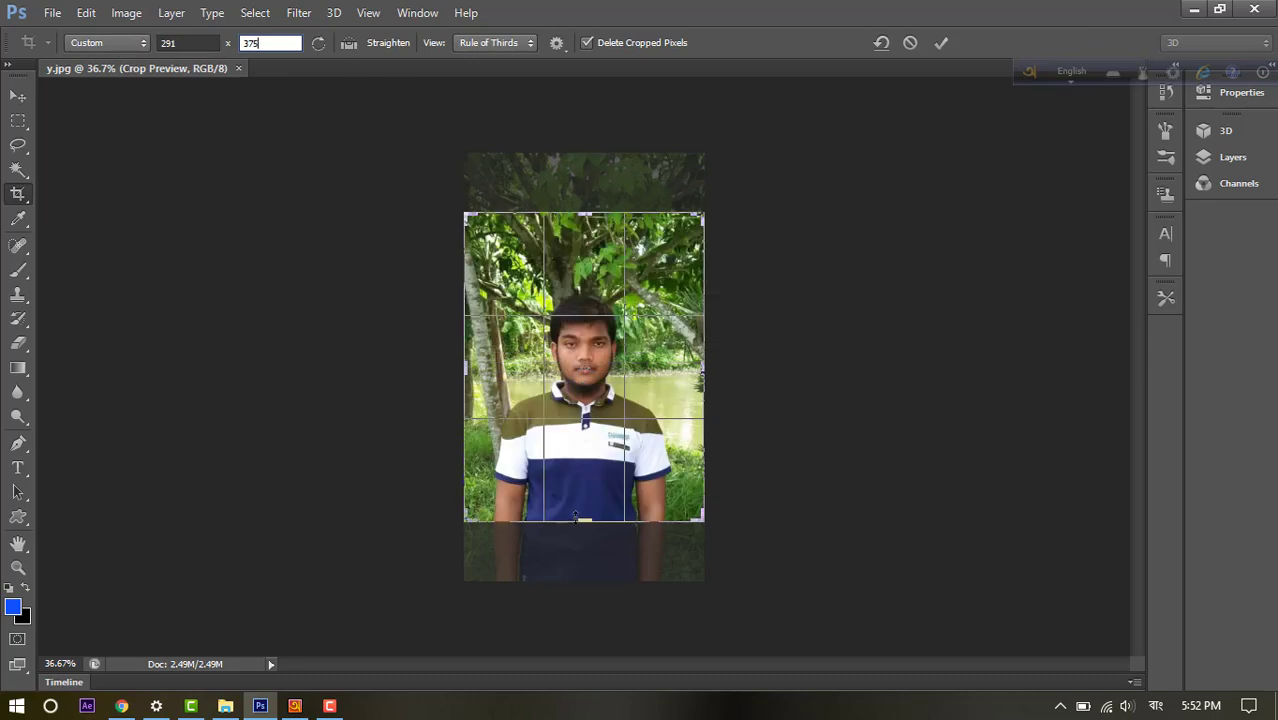
- Tighten the crop frame around the man's head and upper chest, and apply the crop
drag(575, 516, 573, 491)
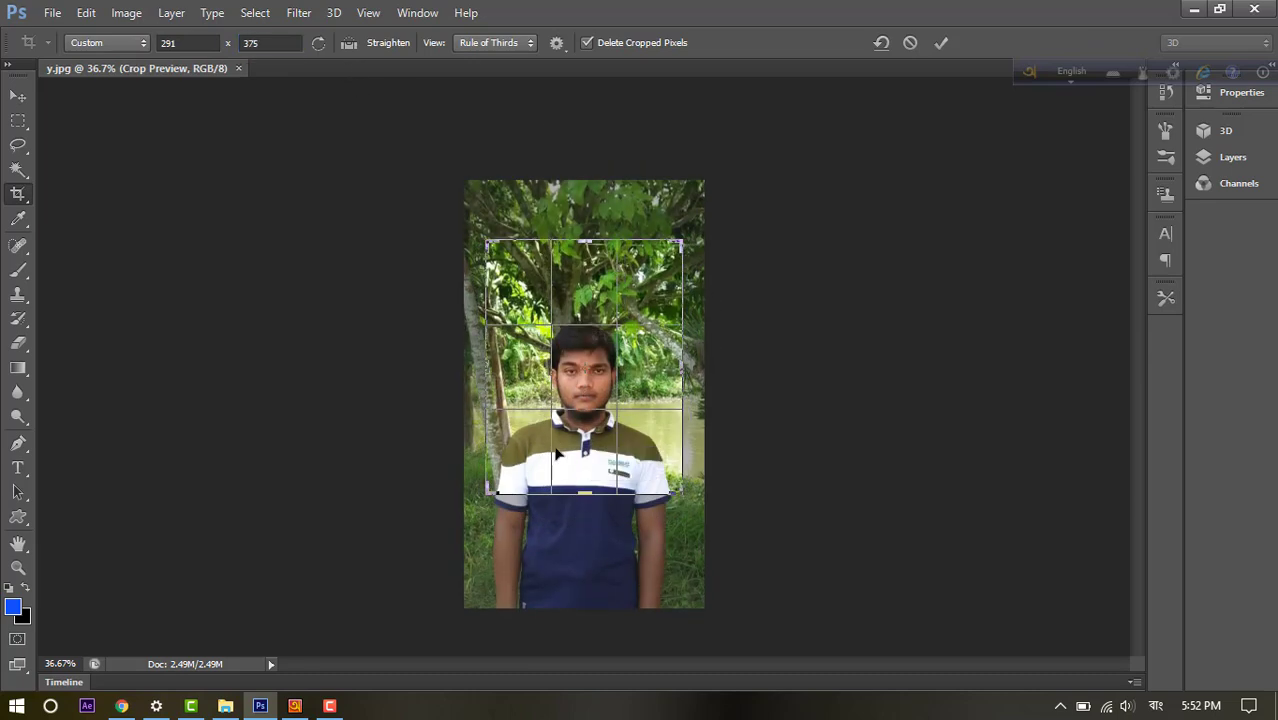
drag(586, 238, 600, 249)
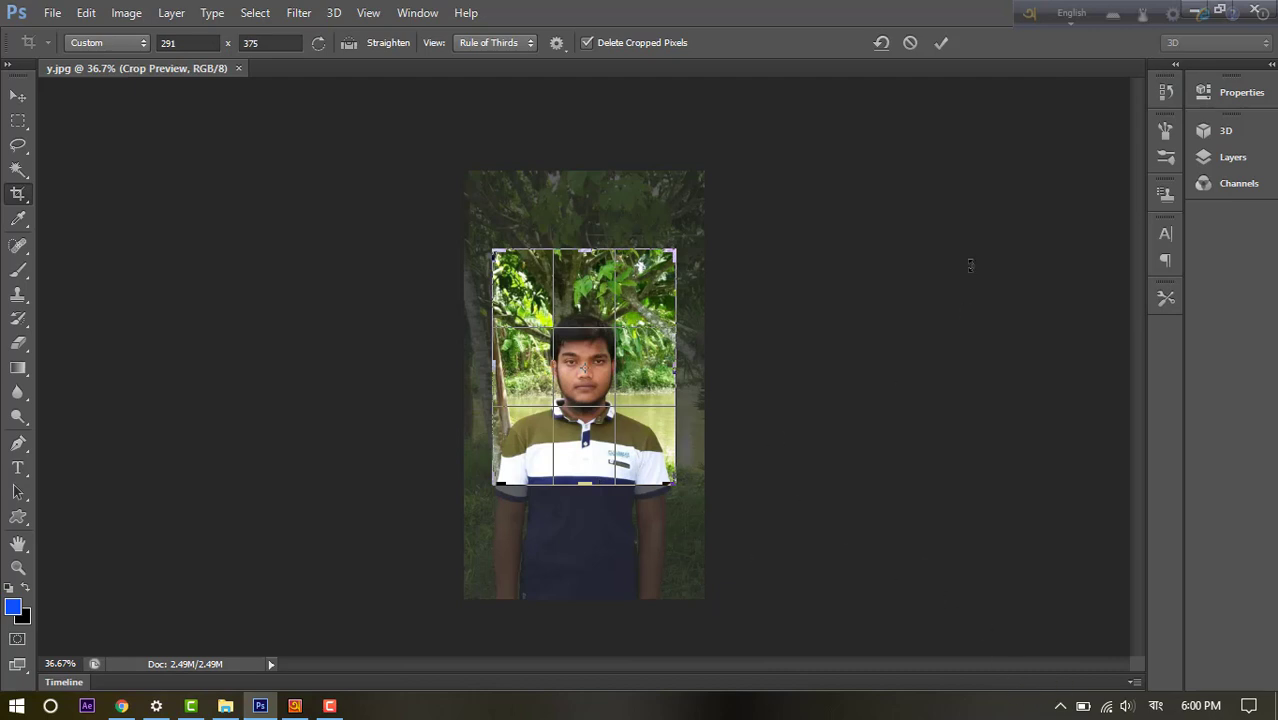
click(940, 44)
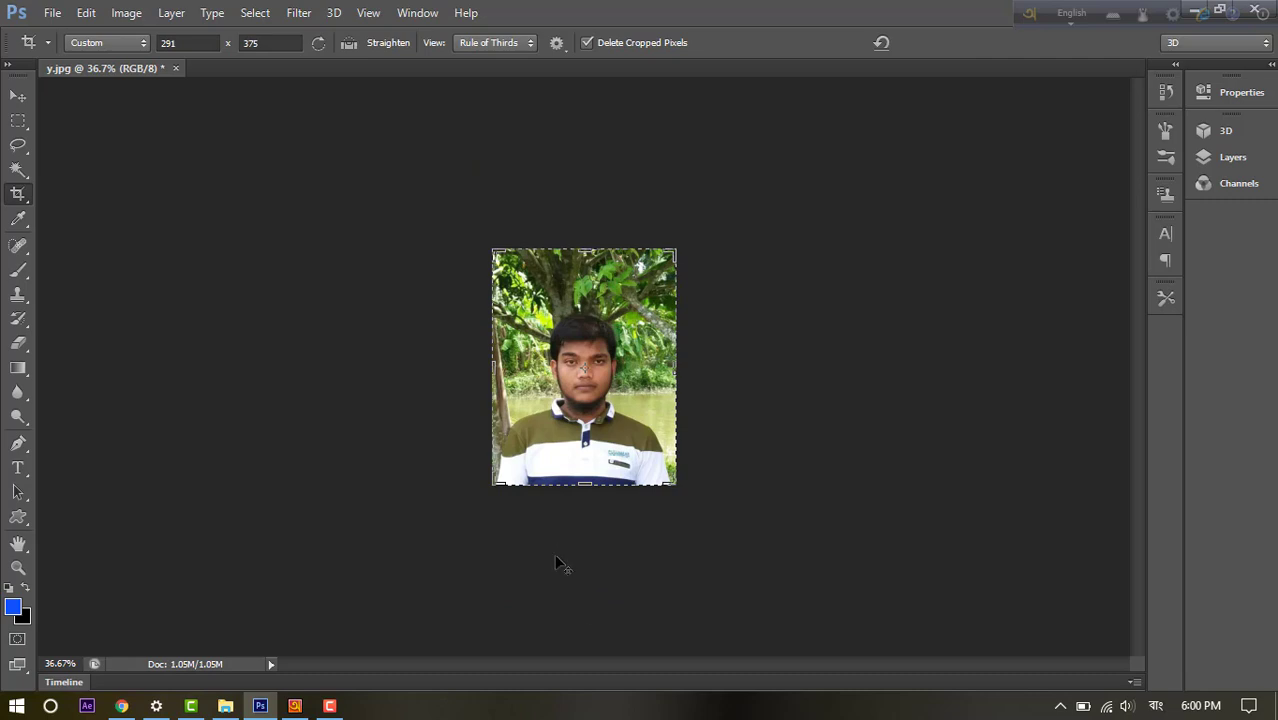
- Start a Pen tool path at the sleeve on the image's left side and trace over the shoulder, collar and cheek
scroll(556, 559, down, 1)
scroll(557, 561, up, 8)
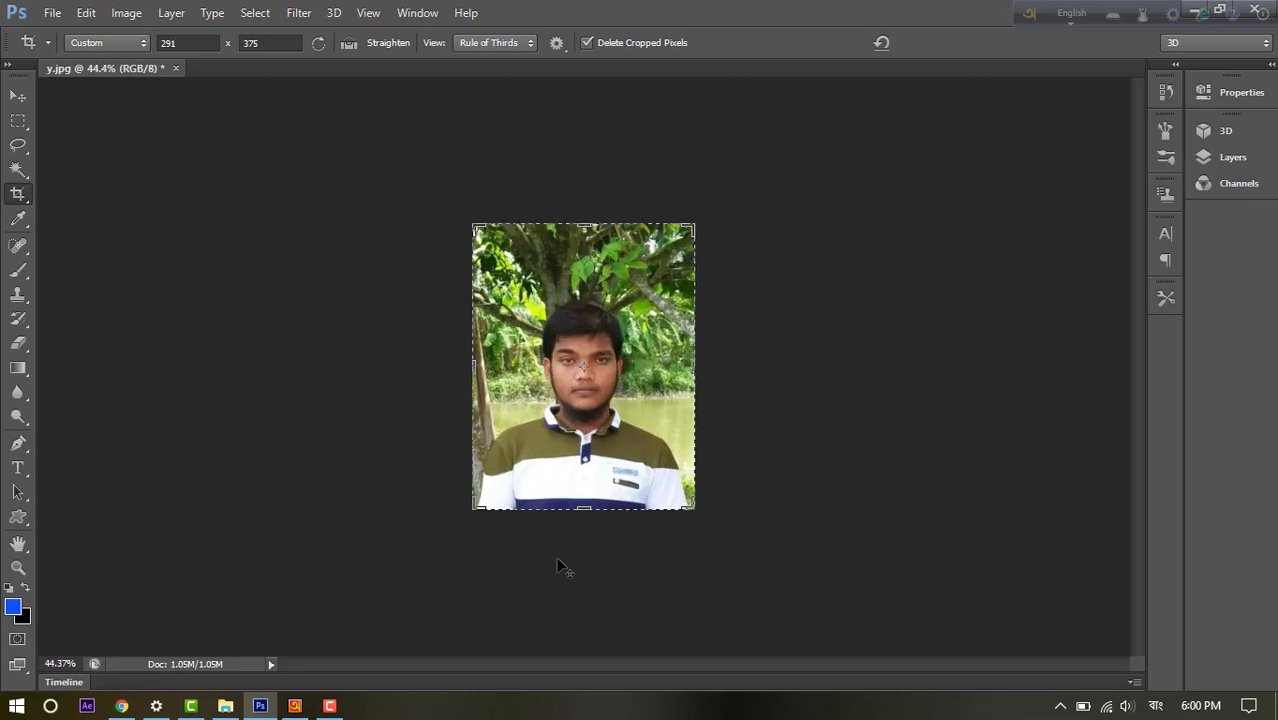
scroll(557, 567, up, 3)
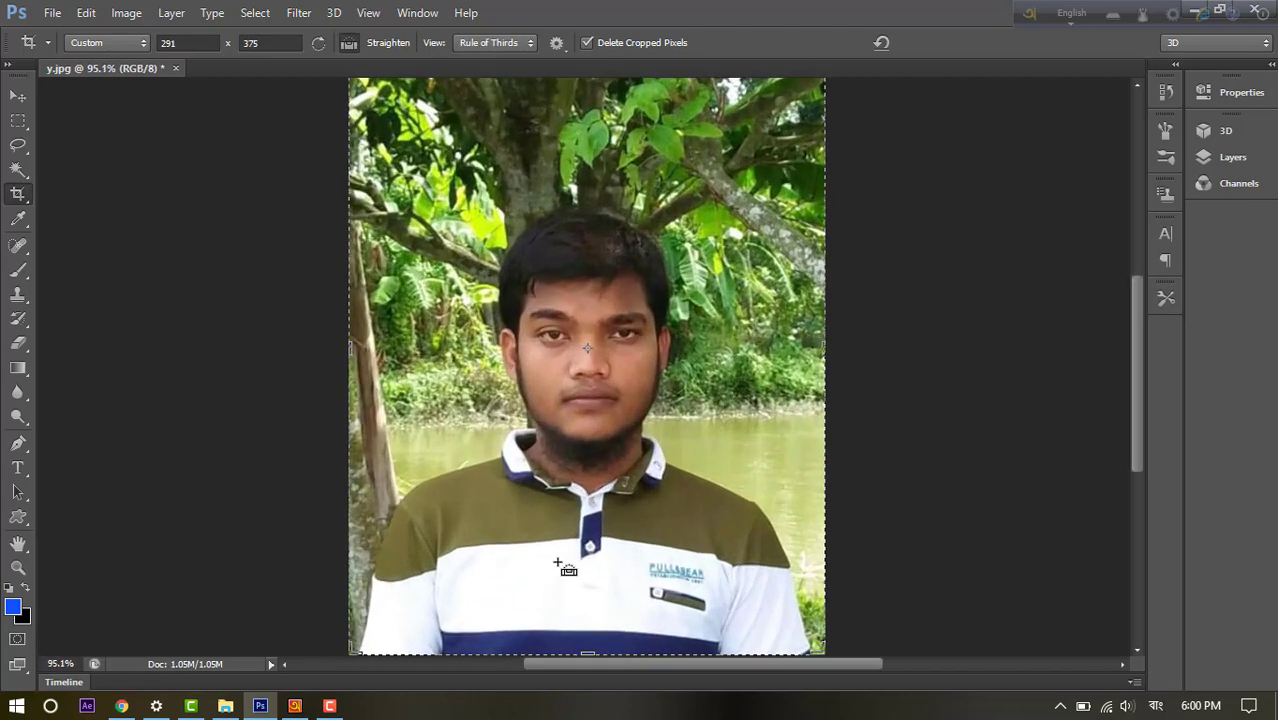
scroll(502, 596, down, 1)
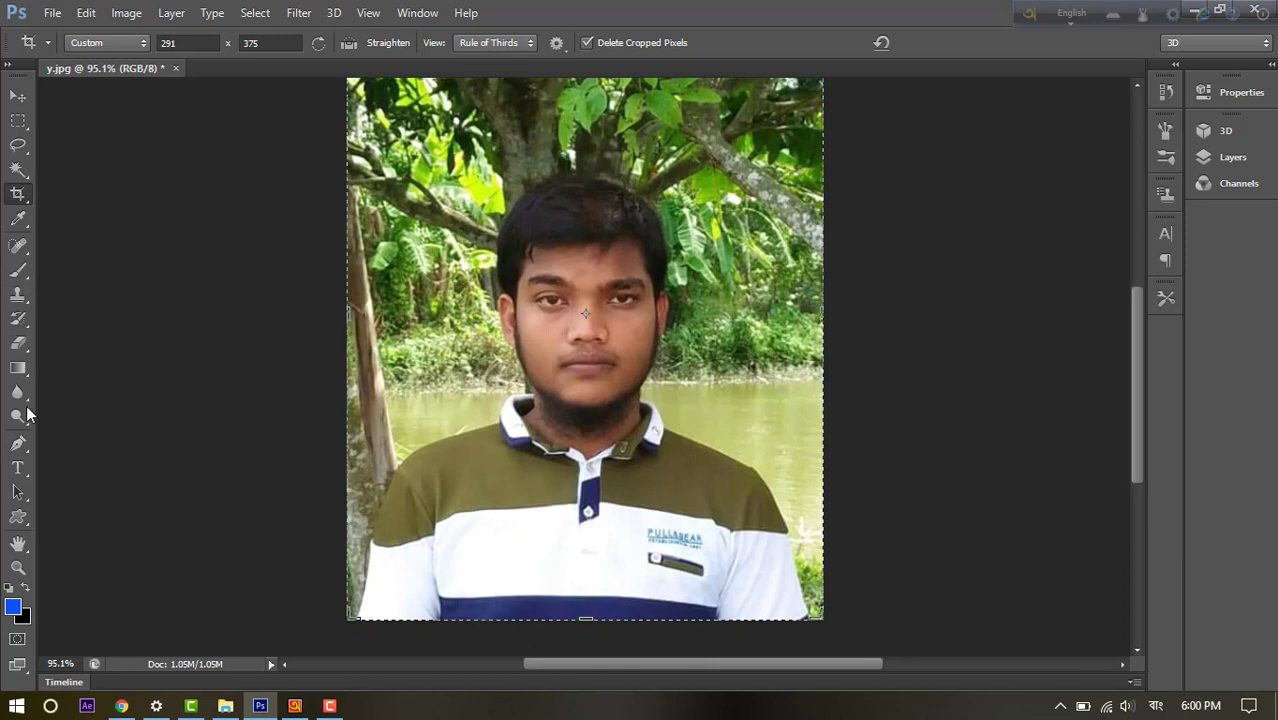
click(18, 443)
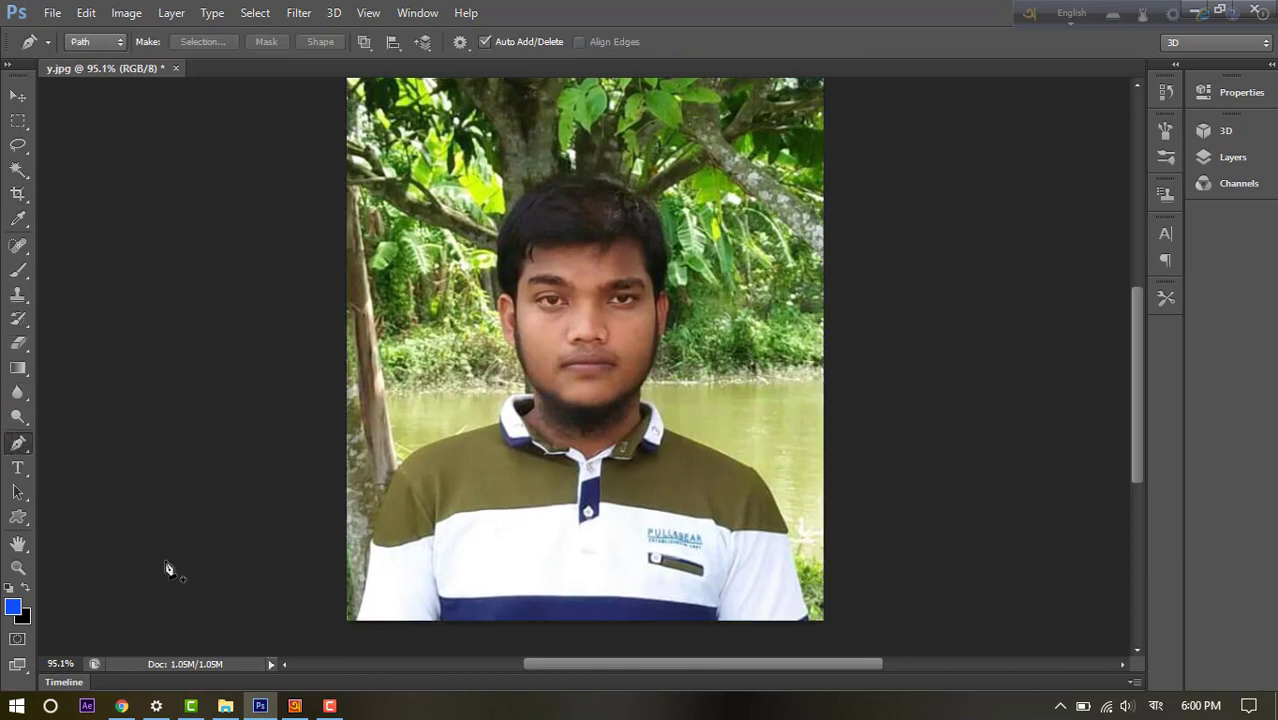
click(358, 620)
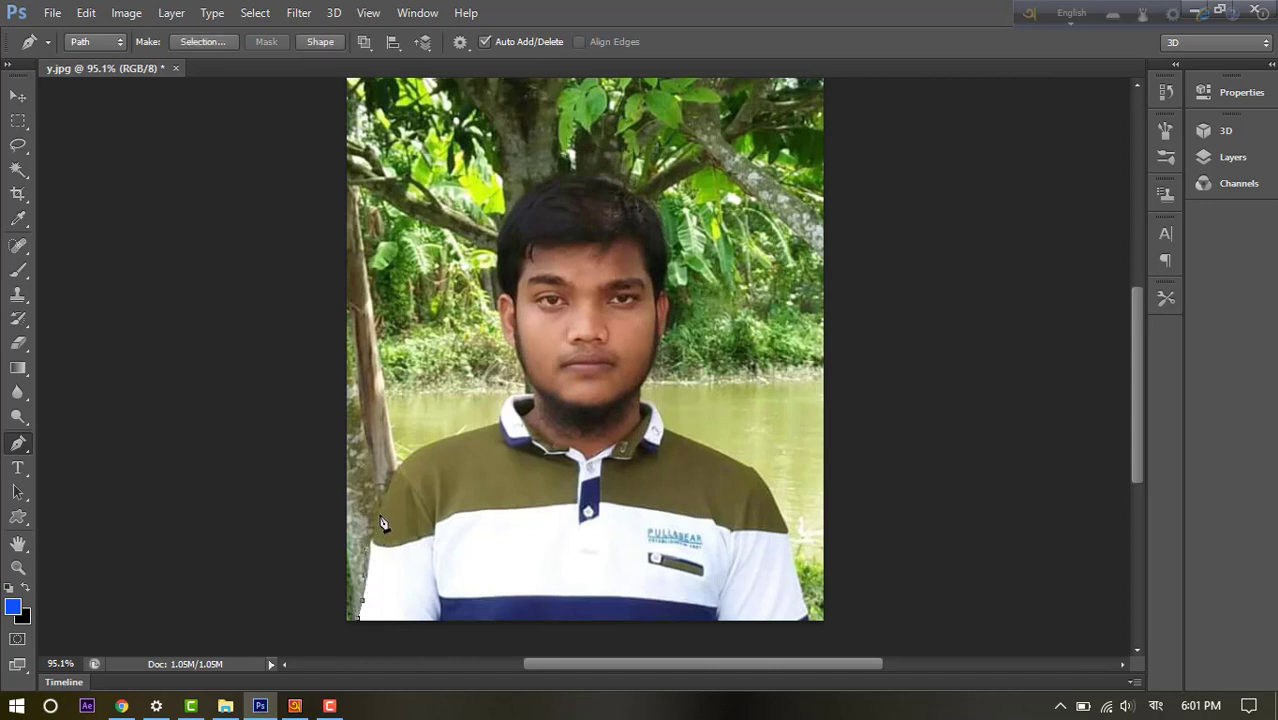
click(440, 437)
click(458, 432)
click(508, 395)
click(504, 289)
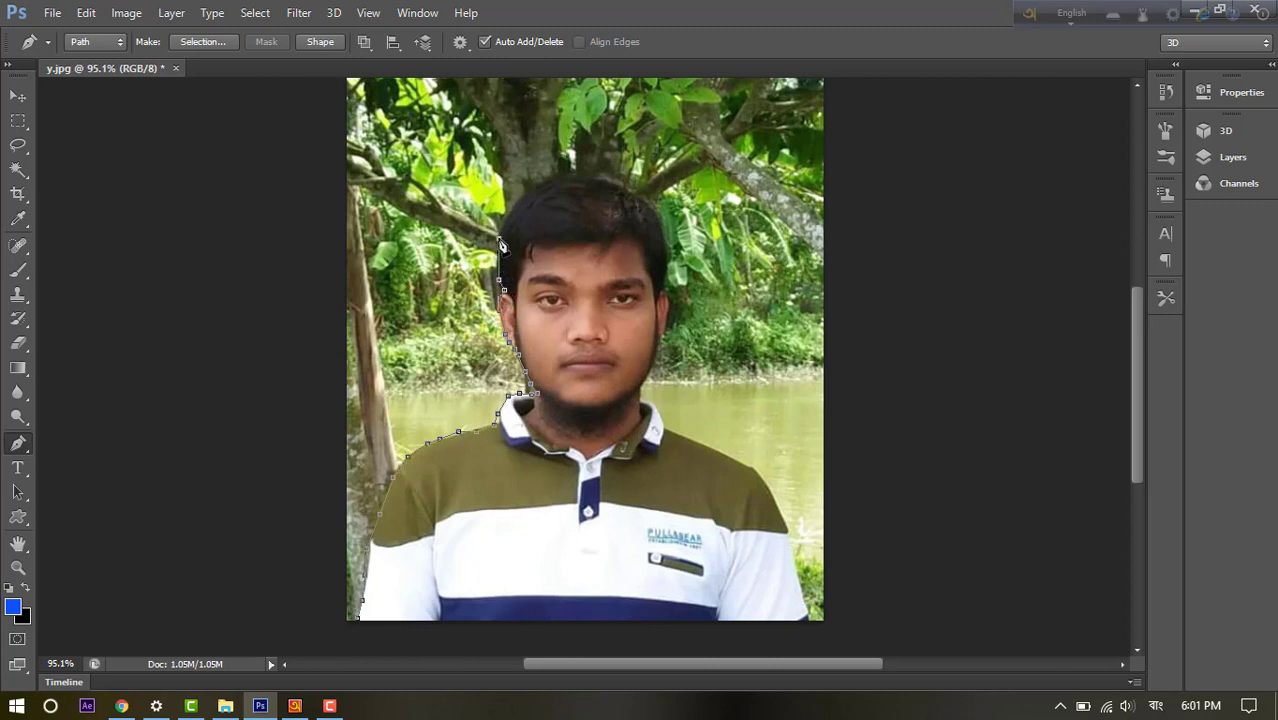
- Continue the path around the man's hair and along the other side of his face down to the collar
click(500, 239)
click(507, 214)
click(571, 176)
click(600, 181)
click(650, 211)
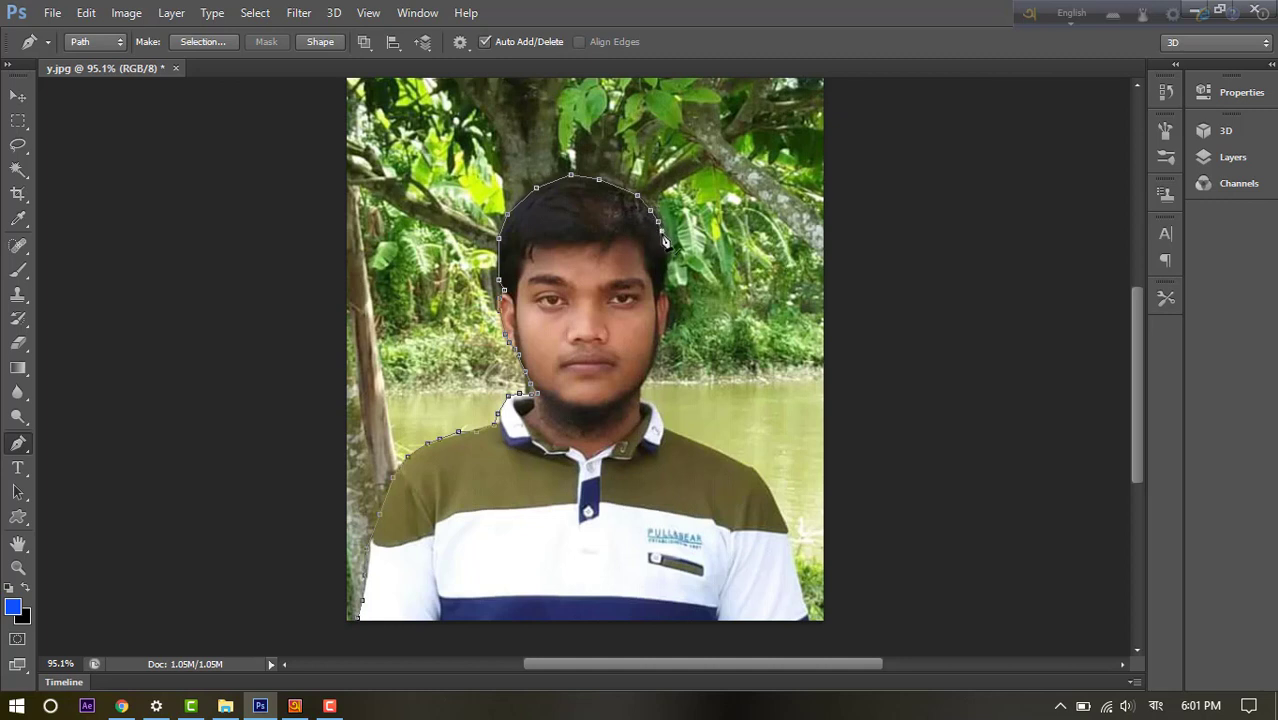
click(664, 245)
click(664, 277)
click(642, 402)
click(648, 404)
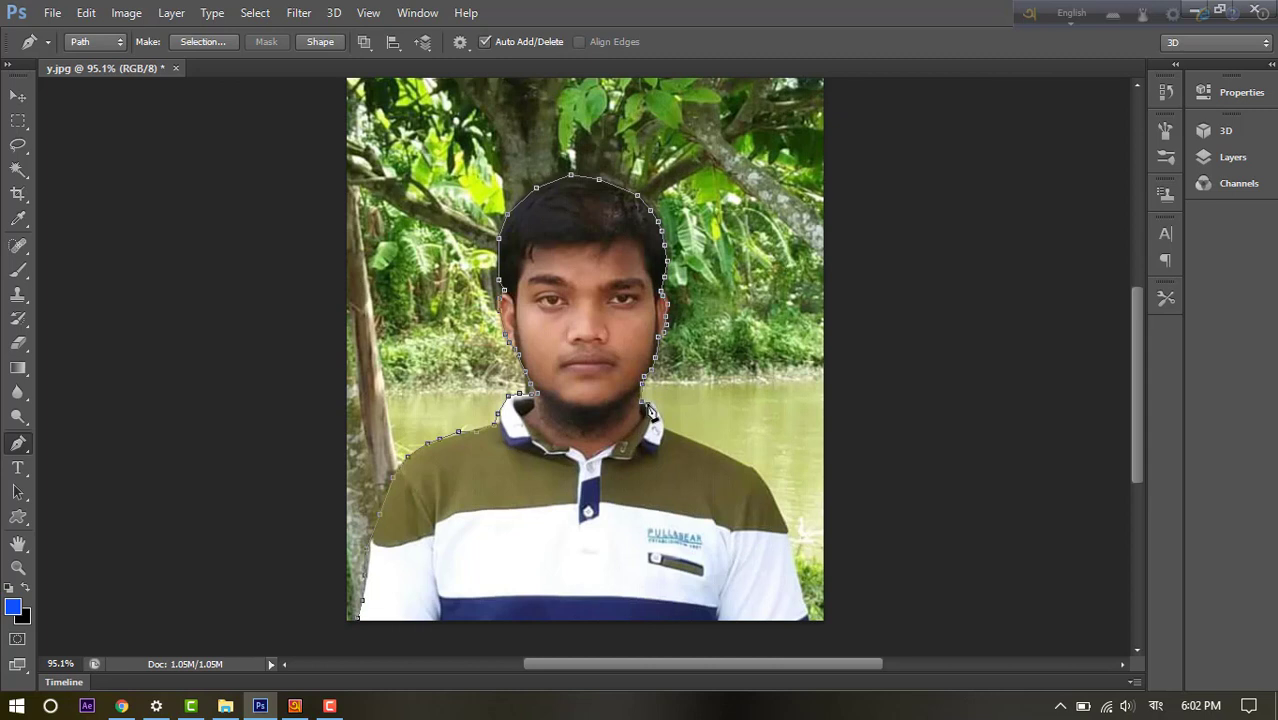
- Trace the path from the collar along the remaining shoulder and sleeve to just below the photo's lower edge
click(653, 407)
click(753, 471)
click(780, 512)
click(788, 525)
click(789, 542)
click(813, 628)
- Extend the path outside the canvas, up the photo's right side and across above it
click(826, 634)
click(845, 632)
click(869, 593)
click(906, 412)
click(917, 170)
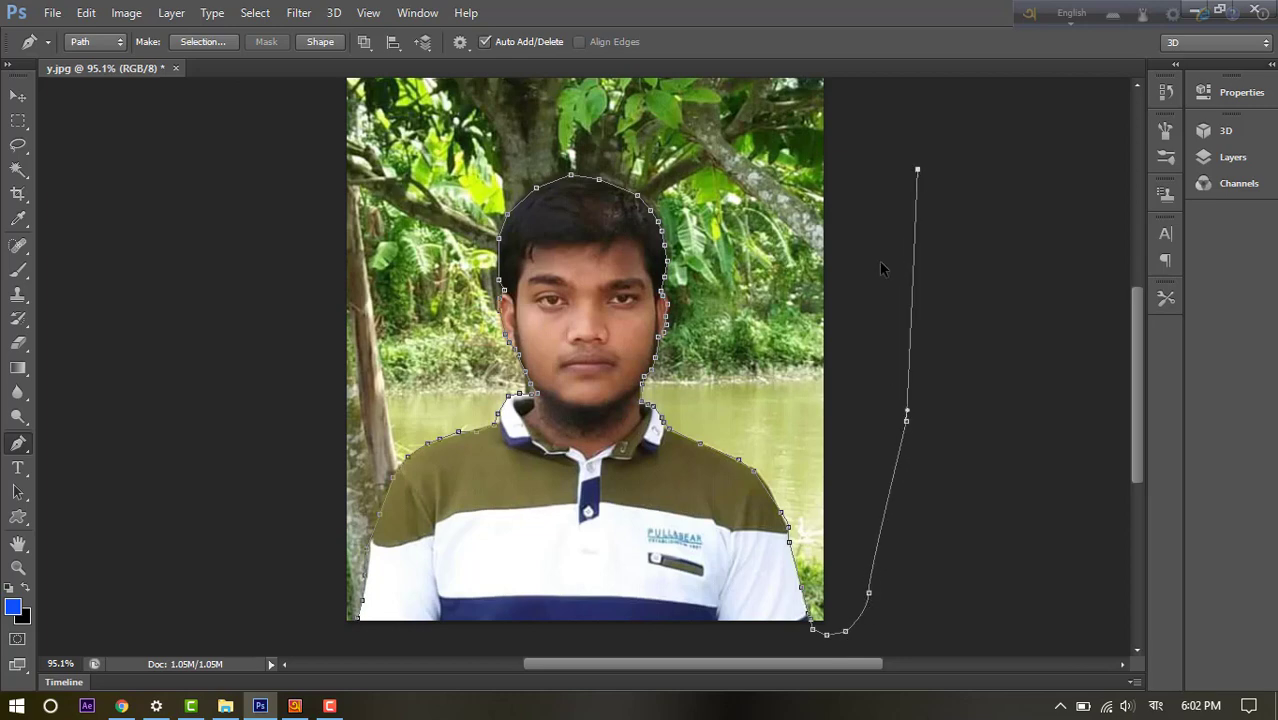
scroll(879, 261, down, 5)
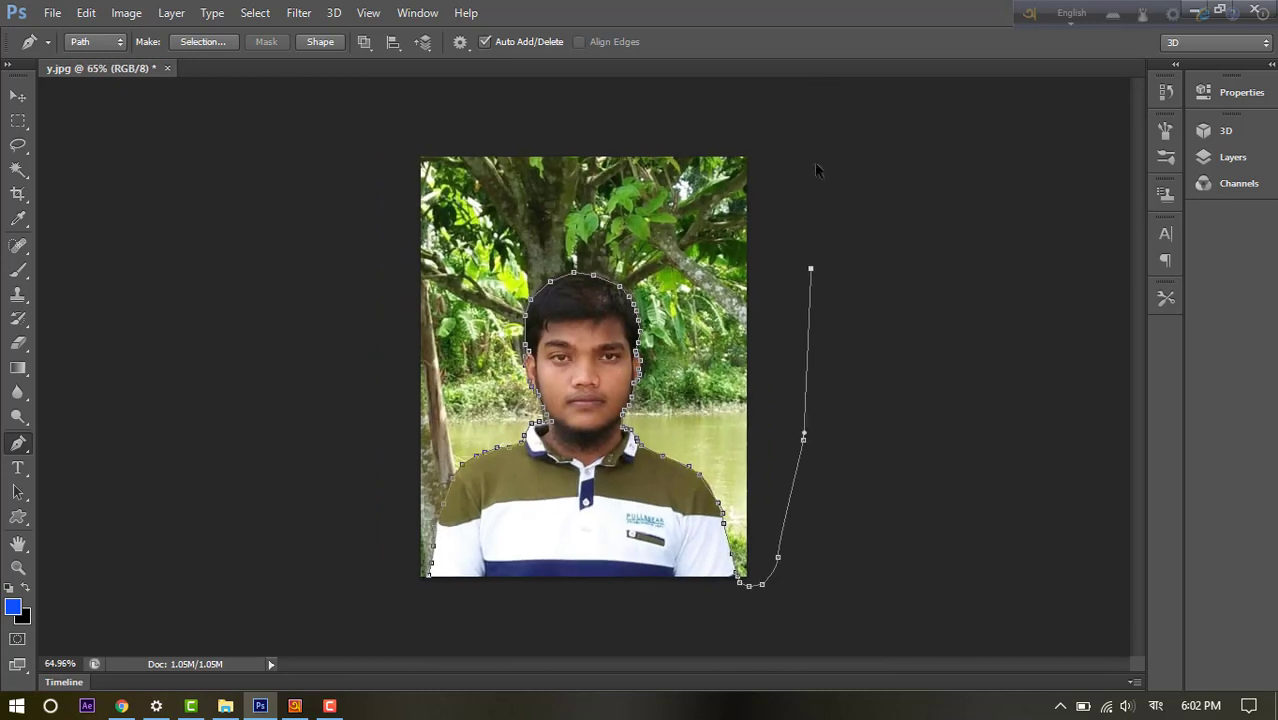
click(803, 126)
click(717, 88)
drag(559, 84, 541, 92)
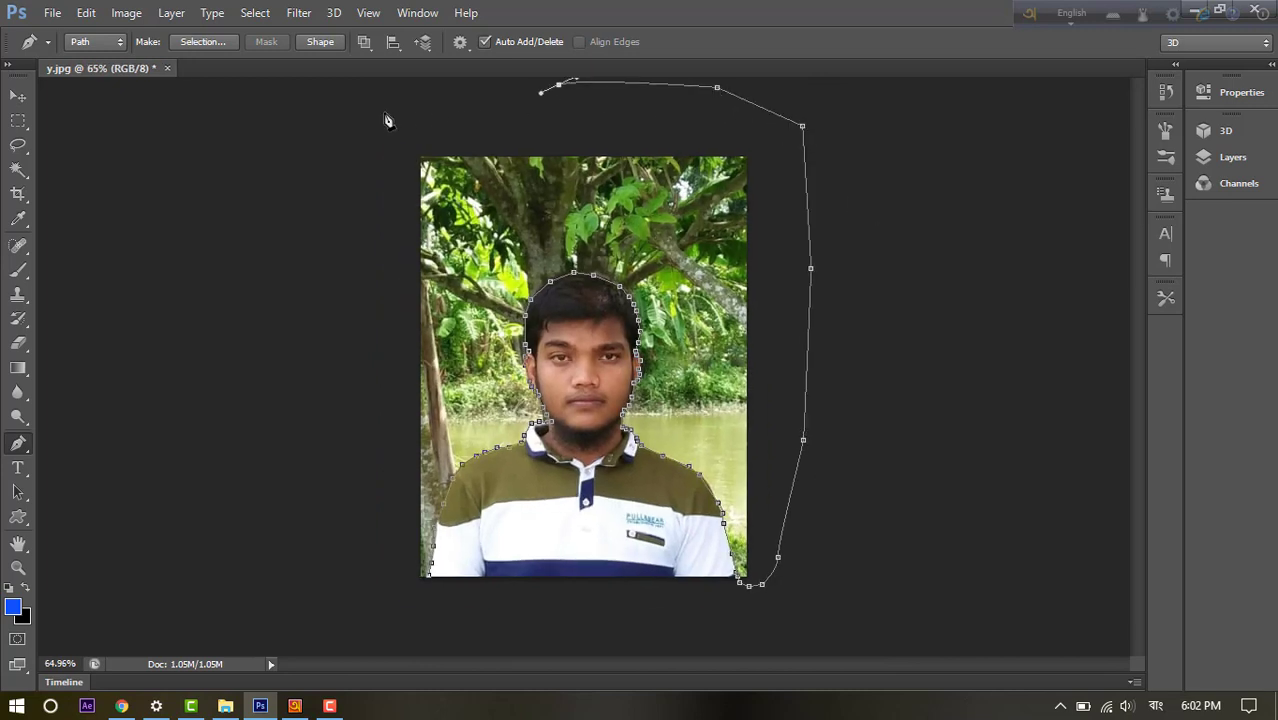
- Bring the path down outside the photo's left side, close it at its starting point, and convert it to a selection
click(361, 110)
click(259, 306)
click(321, 545)
click(332, 585)
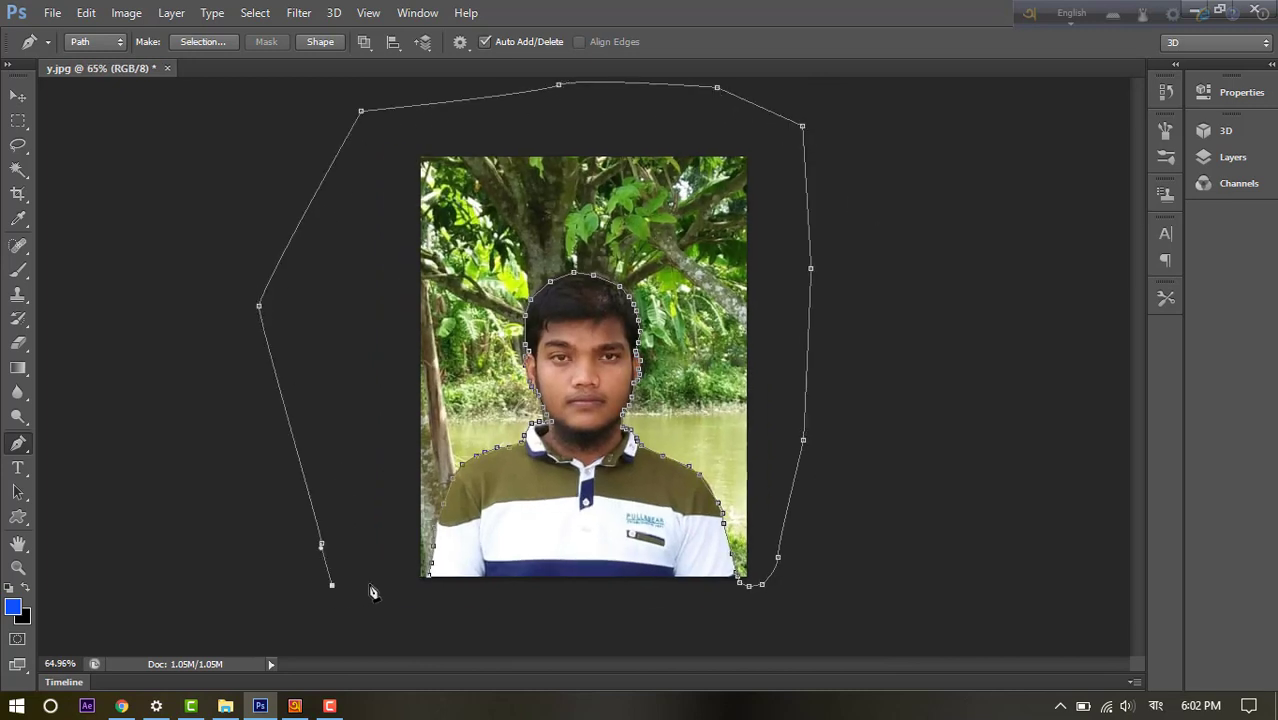
click(374, 582)
click(390, 578)
click(413, 581)
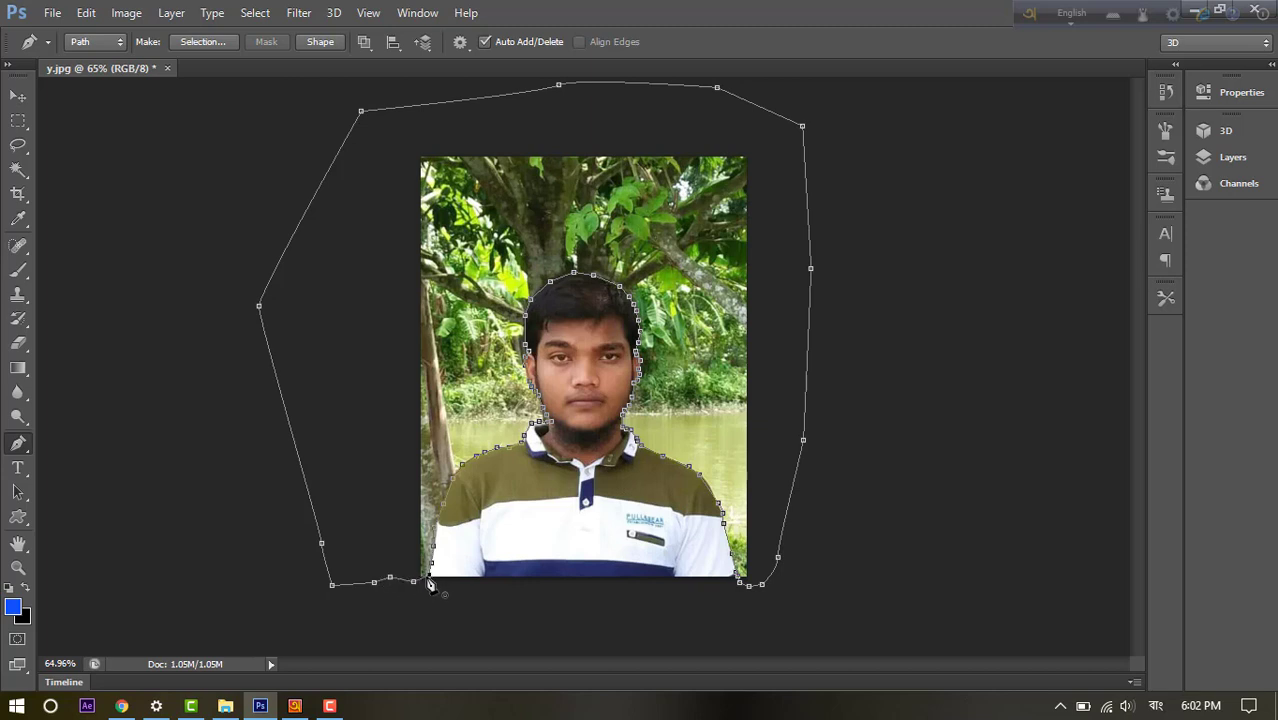
click(429, 584)
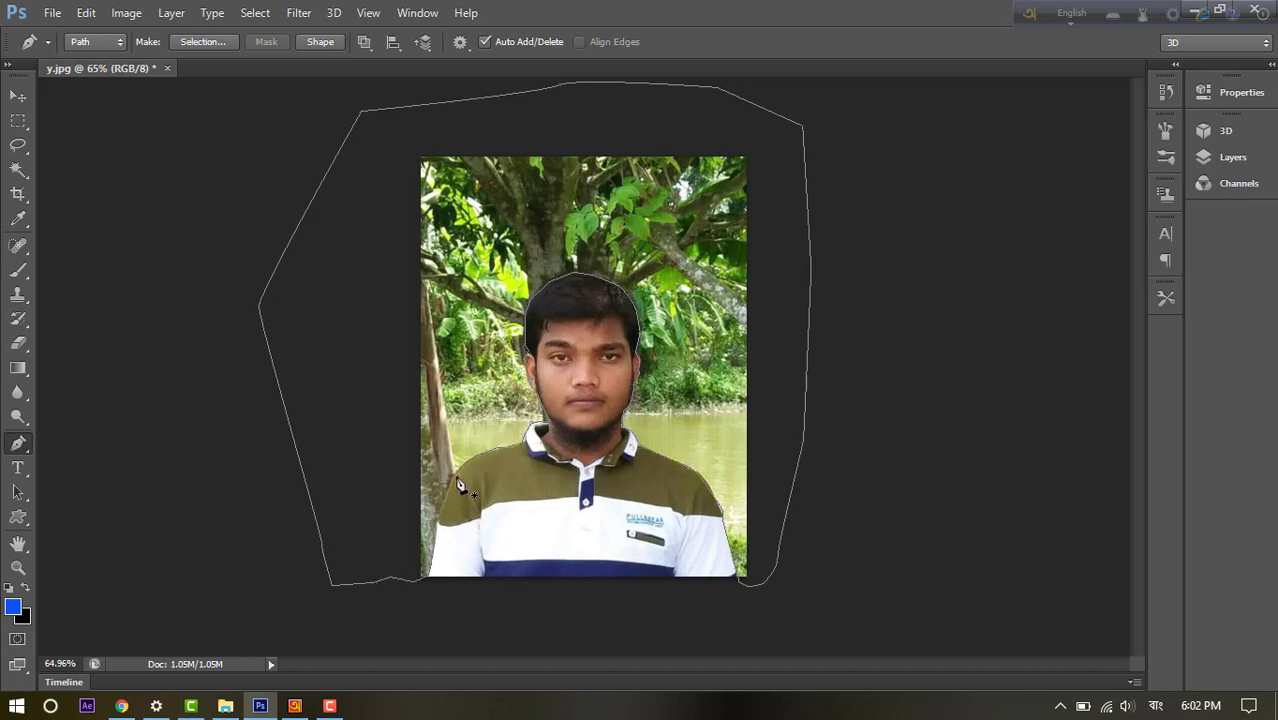
key(ctrl+Return)
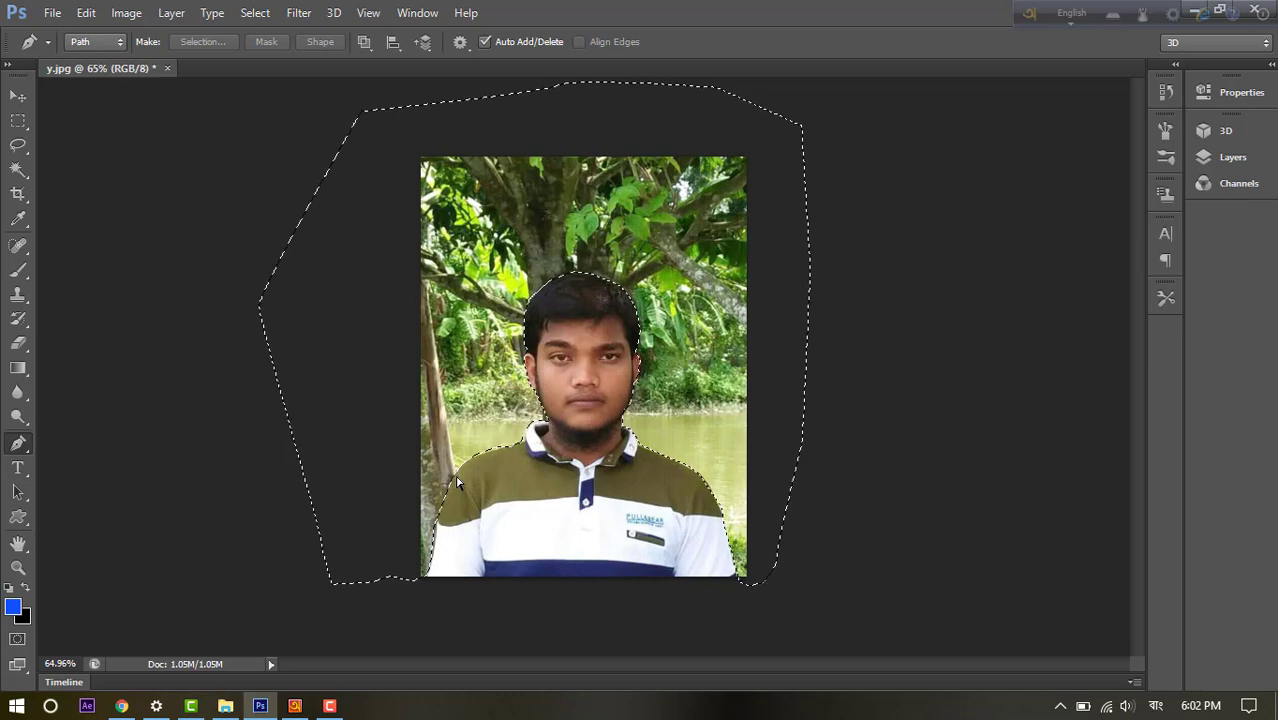
- Fill the selected backdrop with light grey e0dcdc as the background colour and clear the selection
key(ctrl+BackSpace)
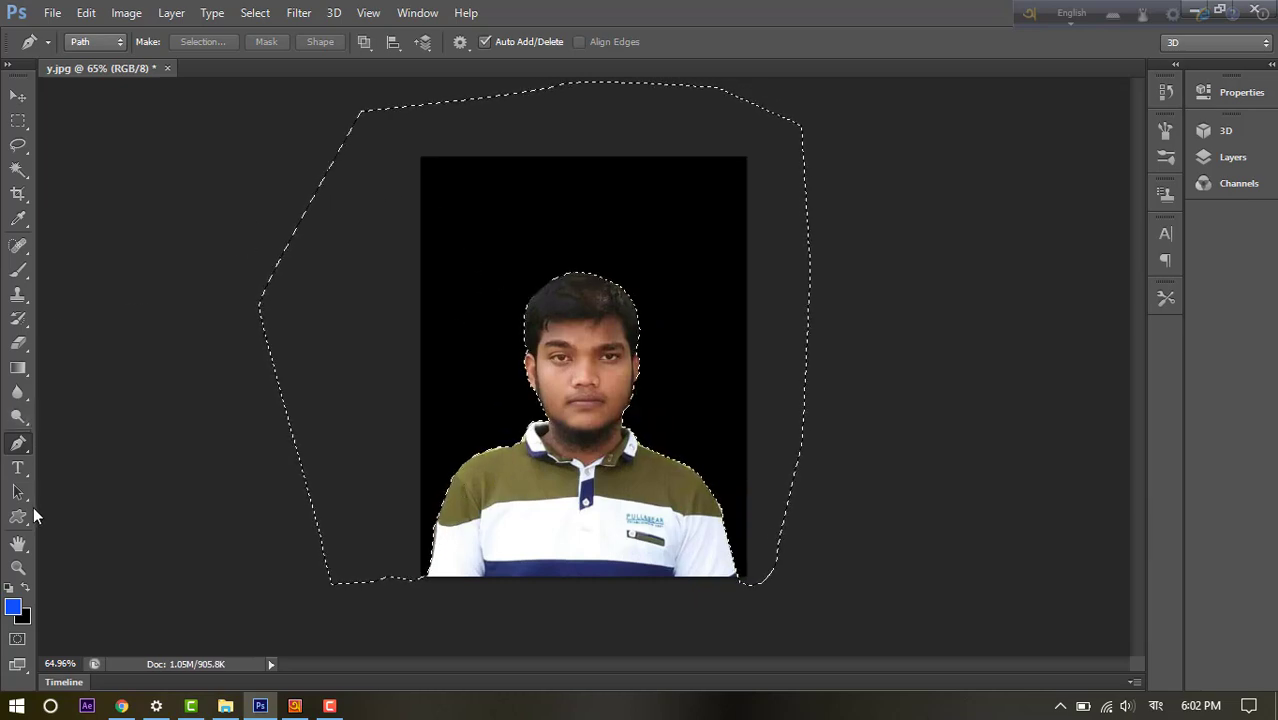
click(22, 618)
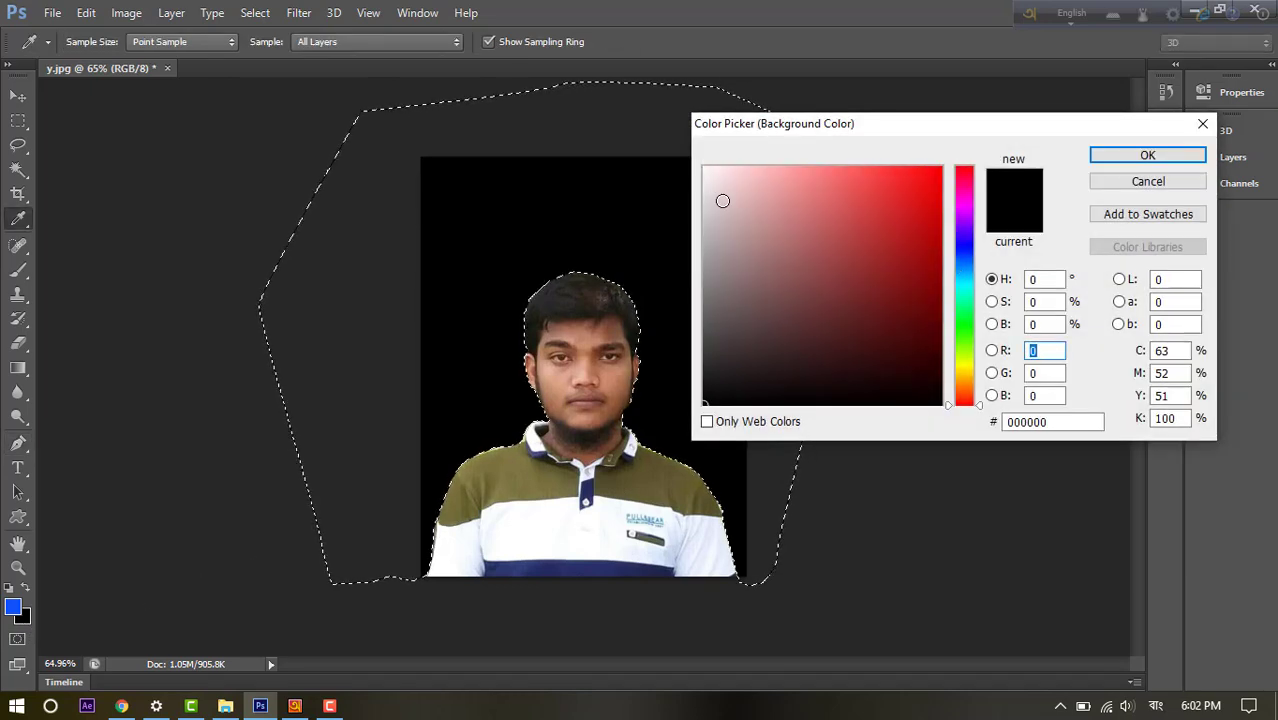
click(707, 195)
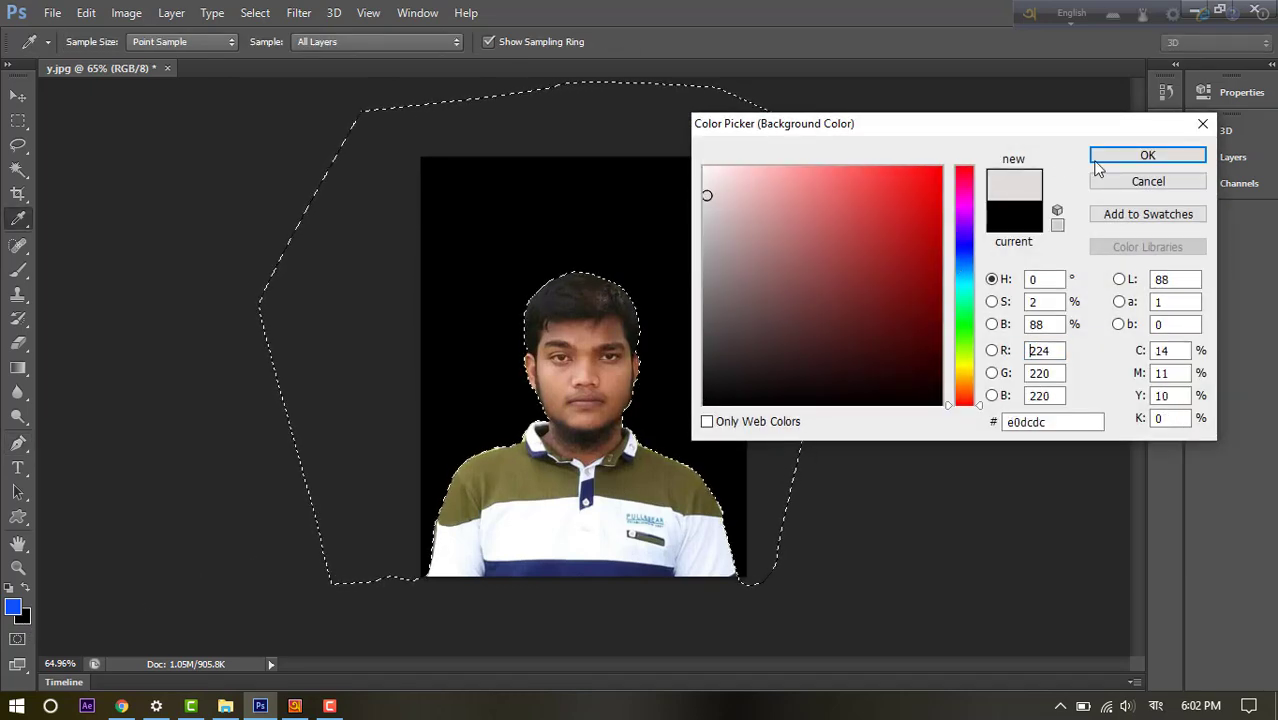
click(1148, 155)
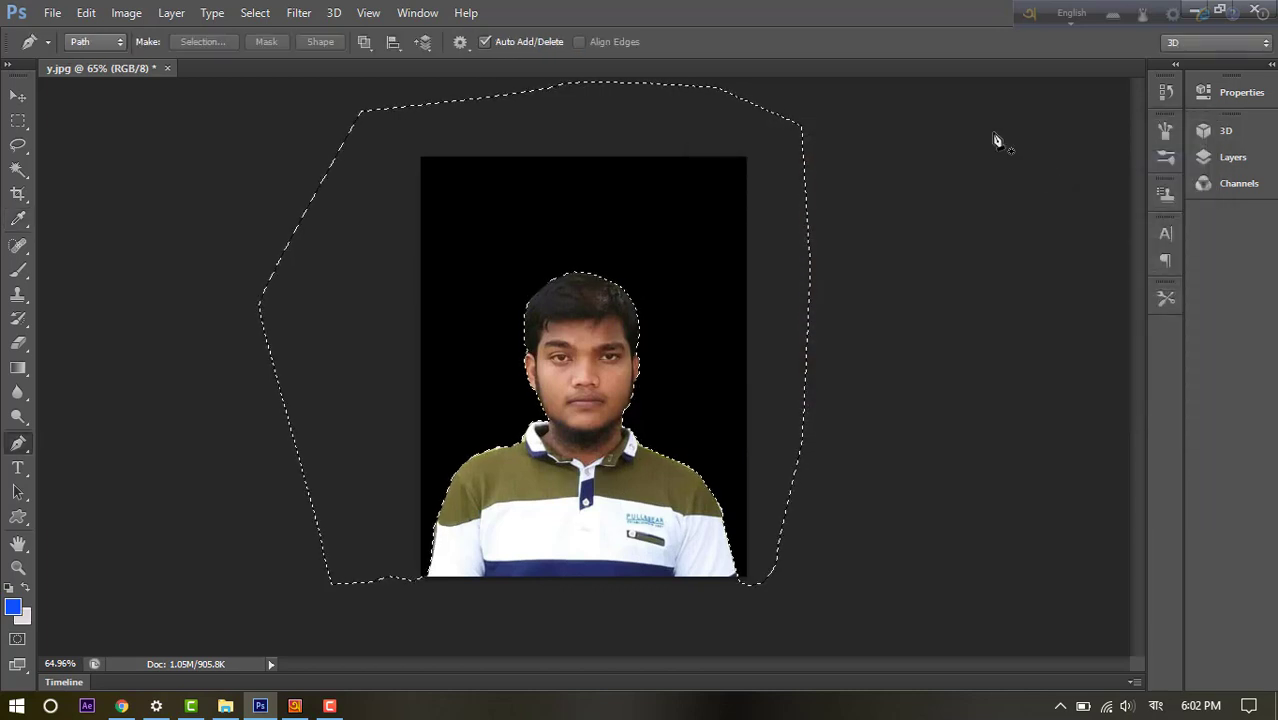
key(ctrl+BackSpace)
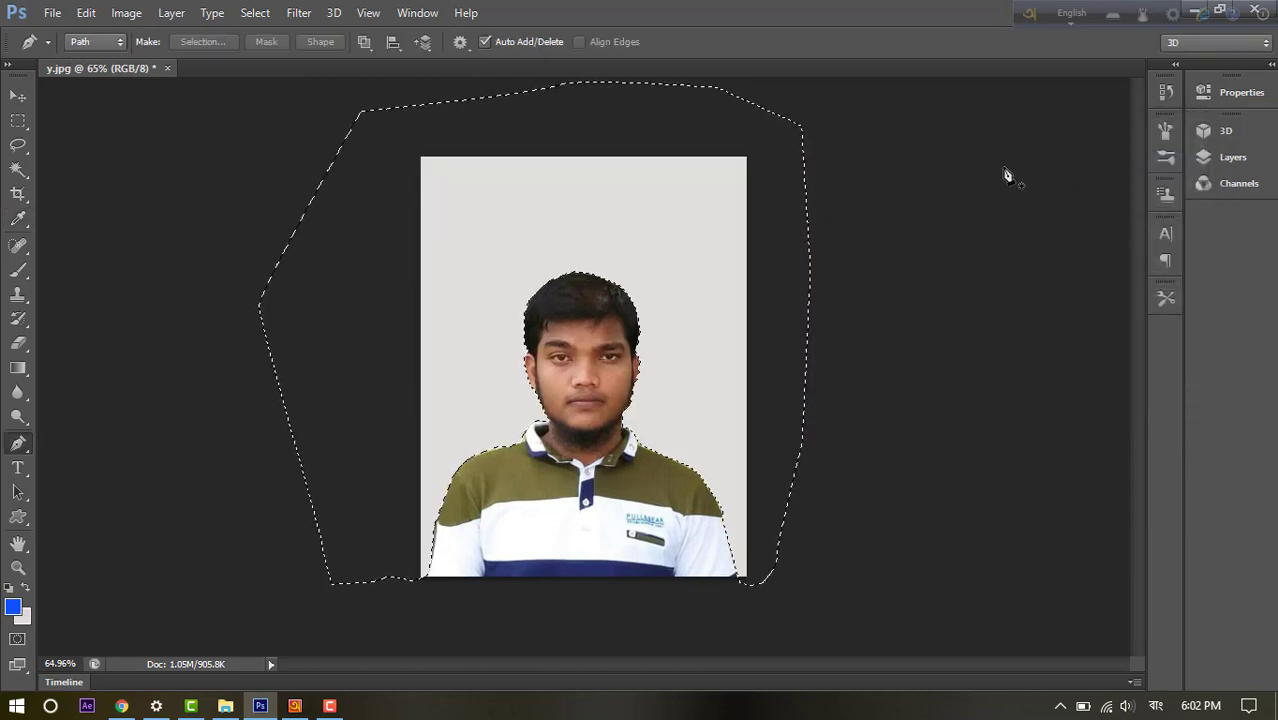
click(18, 169)
click(317, 214)
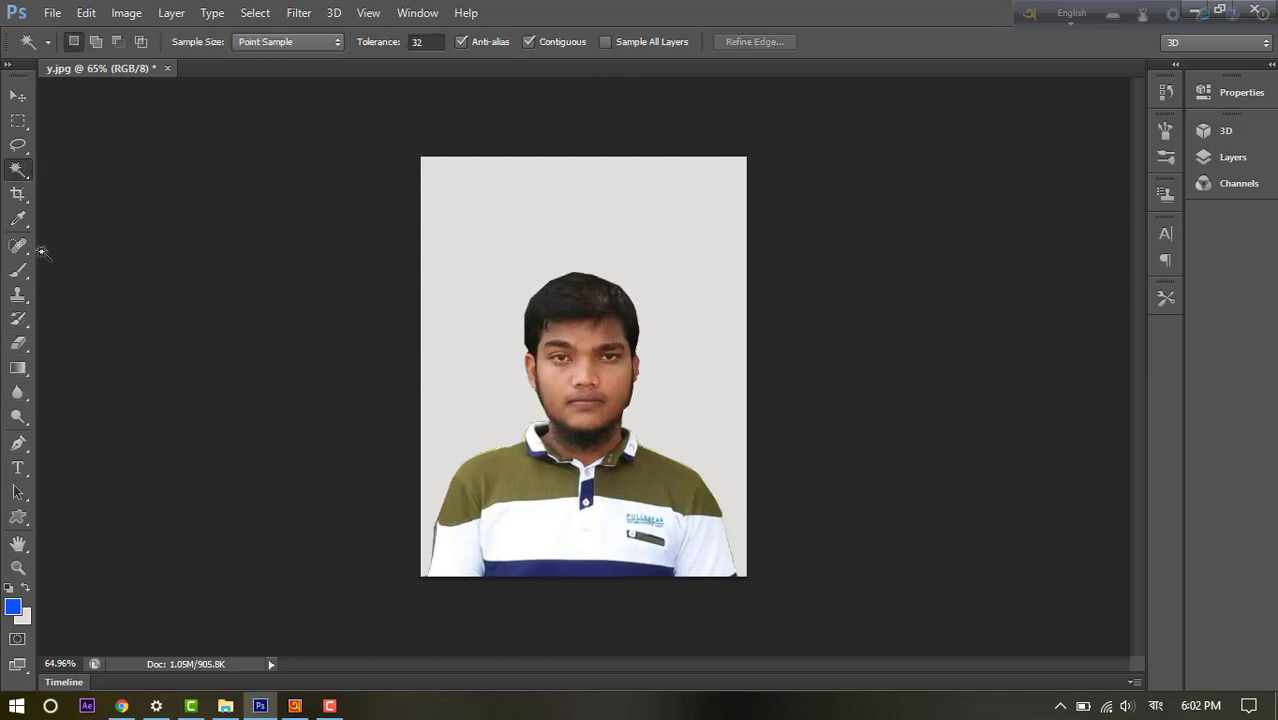
- Swap the foreground and background colours and paint light grey over the cutout's rough edges with a size 45 Brush
click(18, 269)
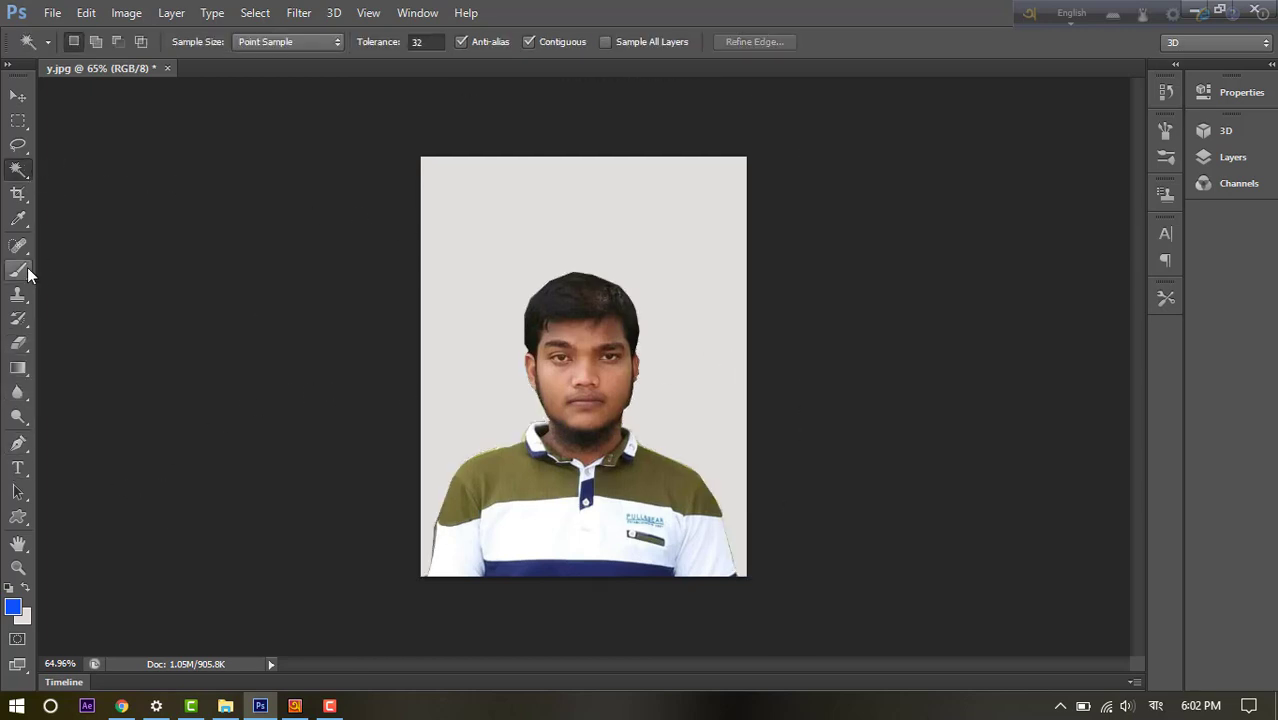
right_click(424, 476)
text(45)
key(Return)
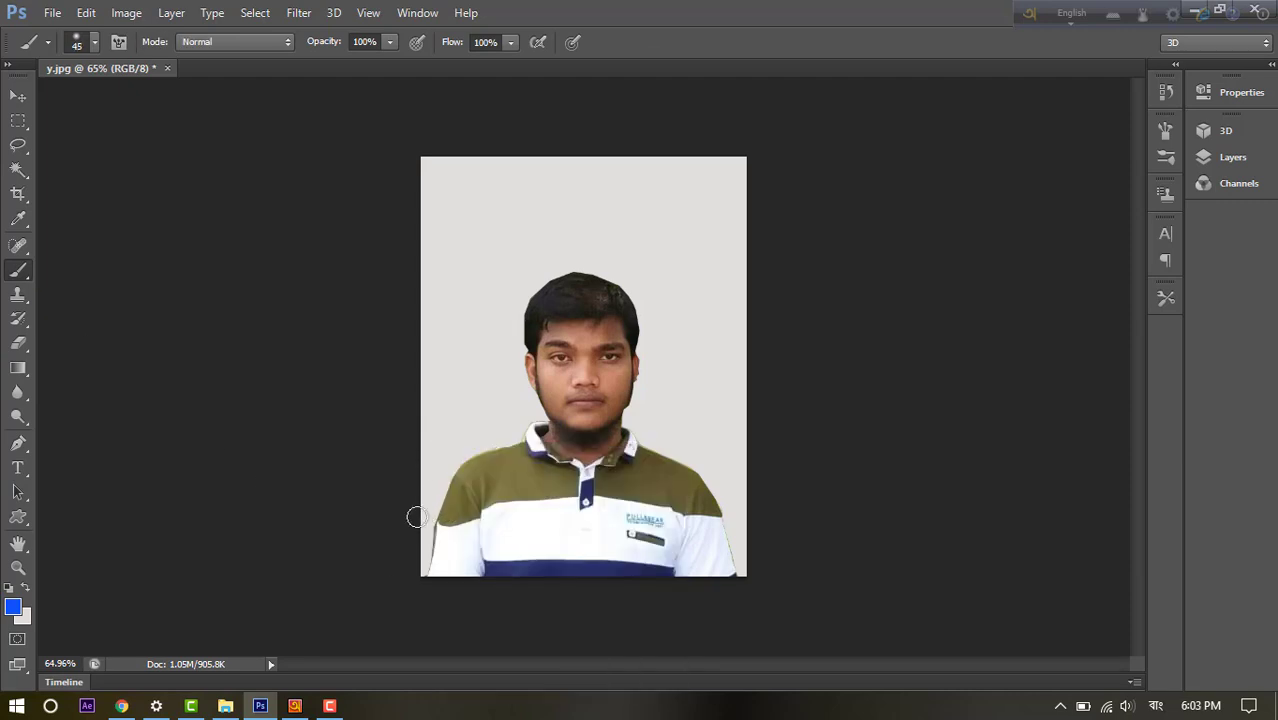
click(424, 519)
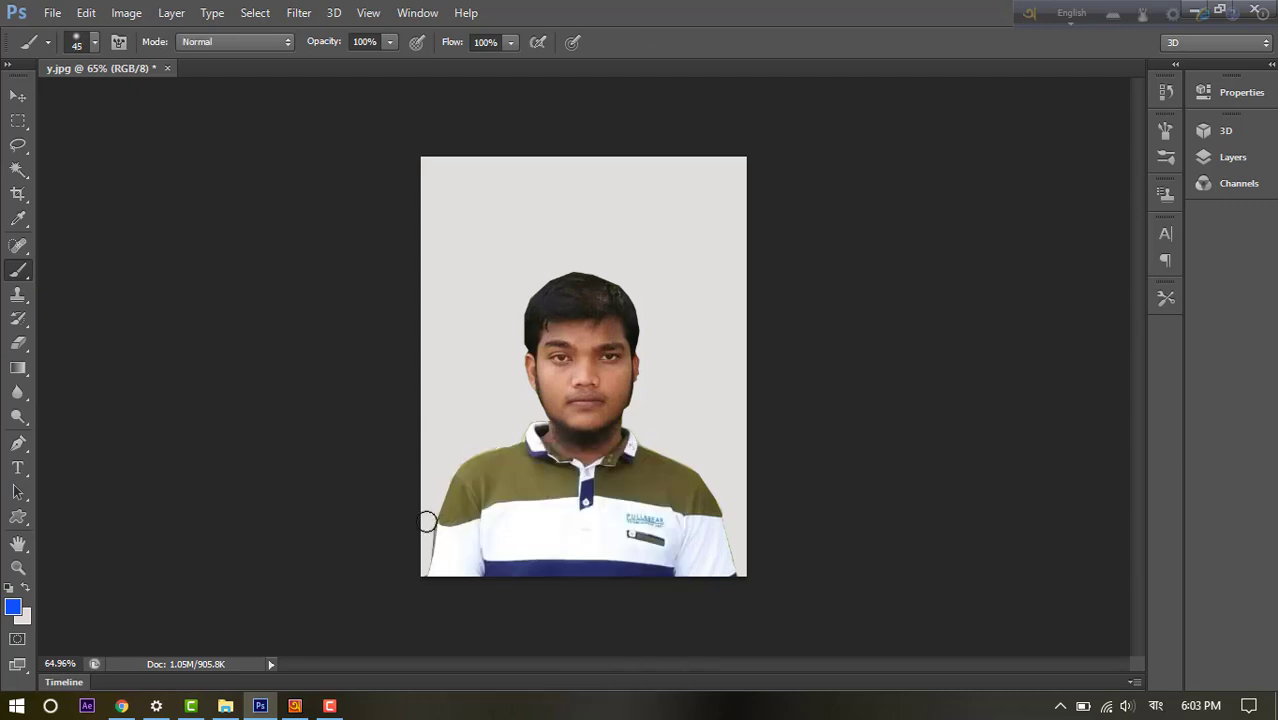
click(25, 588)
click(424, 518)
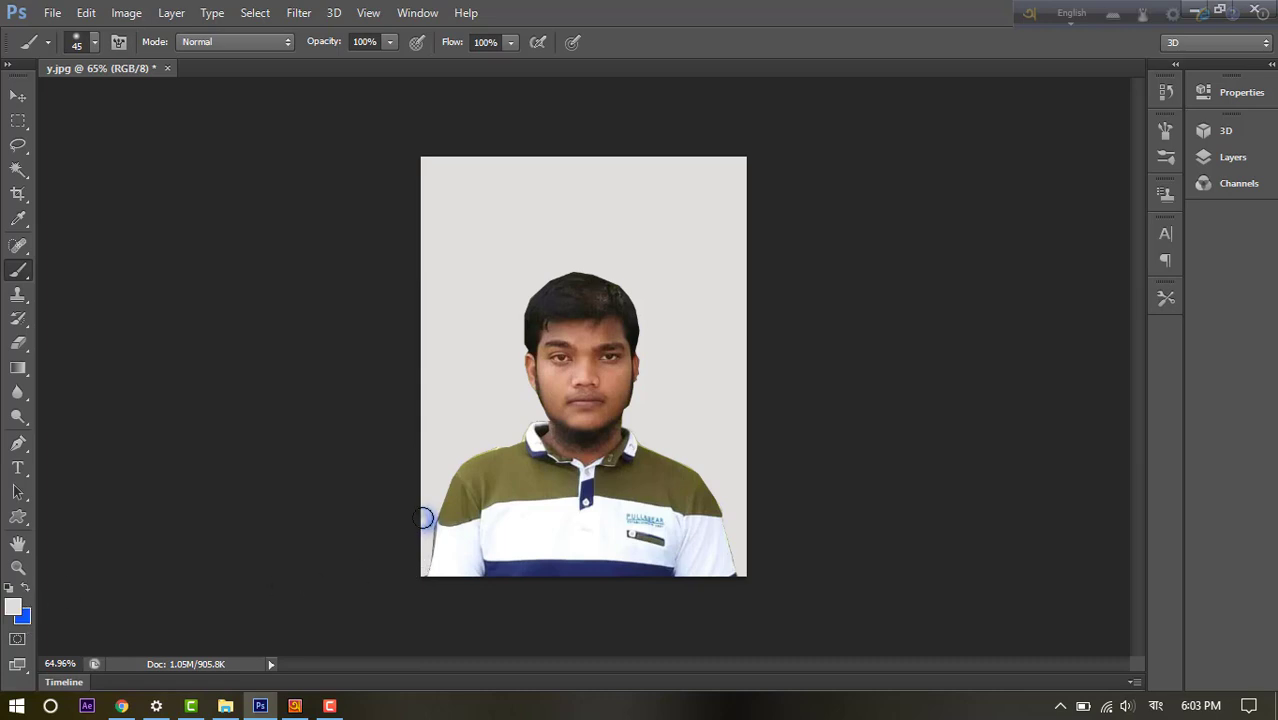
drag(424, 521, 424, 548)
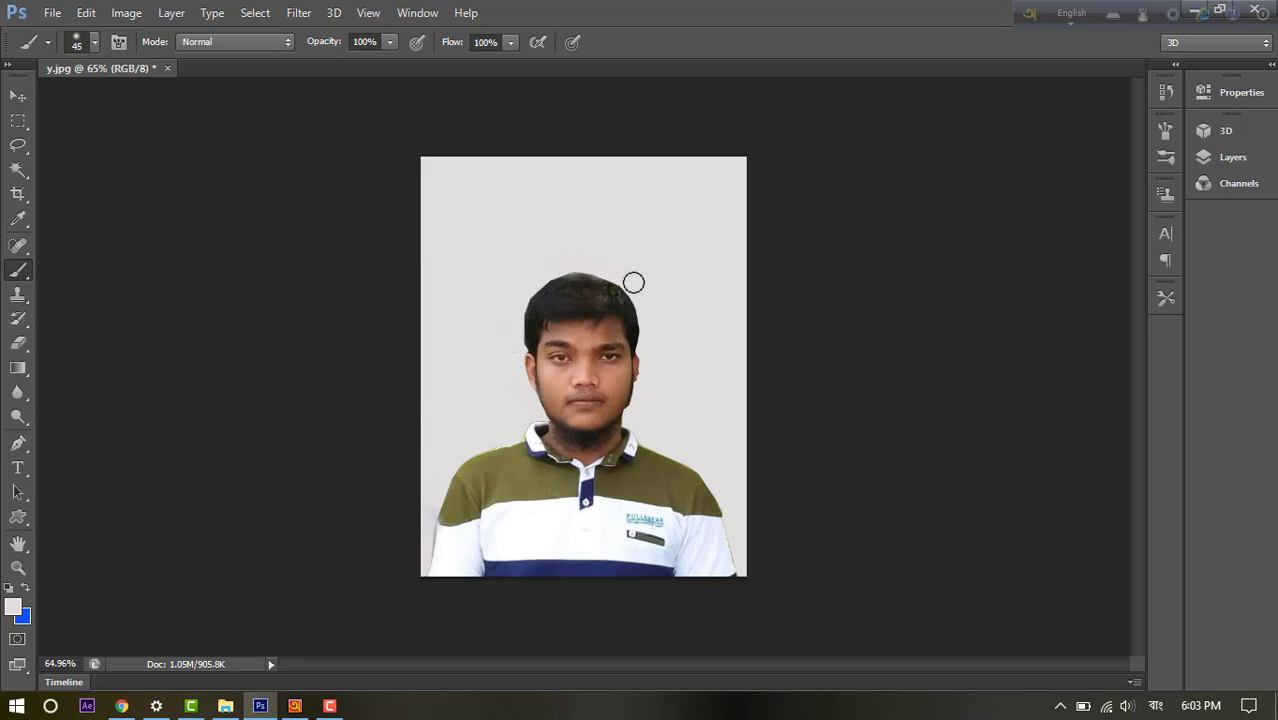
mouse_move(627, 279)
mouse_down()
mouse_move(648, 379)
mouse_move(637, 432)
mouse_move(697, 476)
mouse_move(748, 490)
mouse_move(755, 519)
mouse_move(722, 495)
mouse_move(749, 535)
mouse_up()
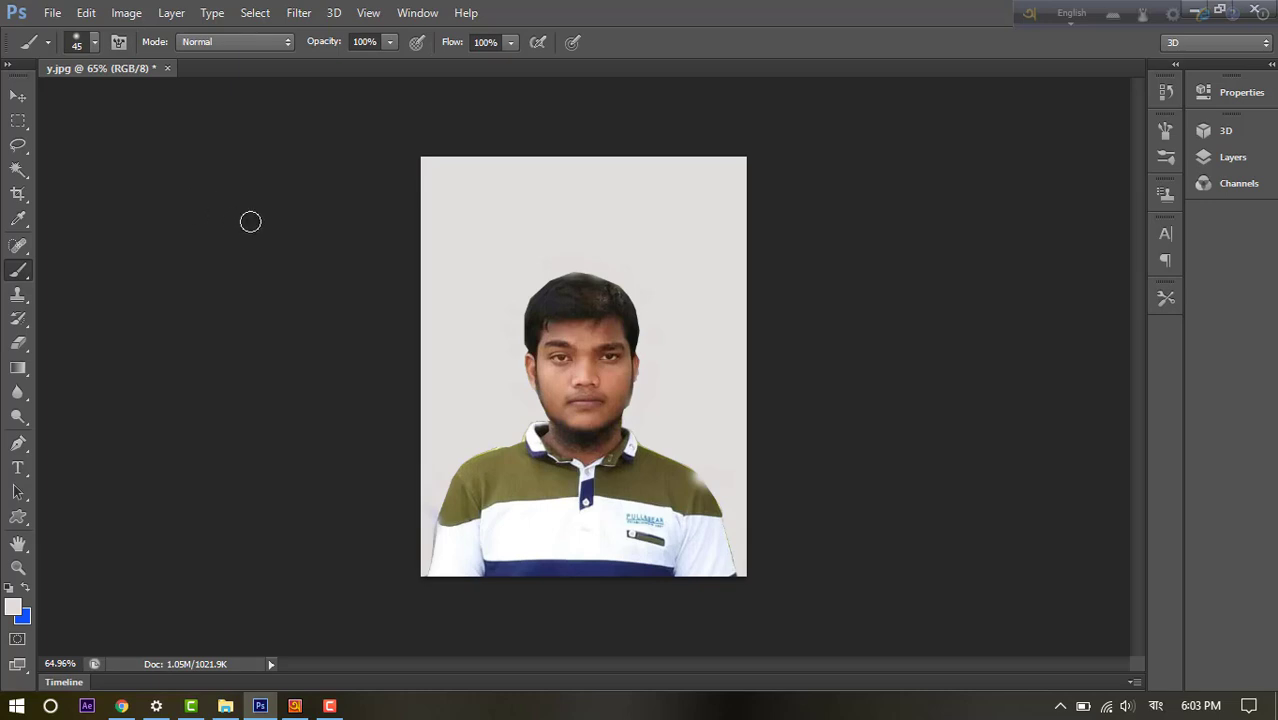
click(18, 96)
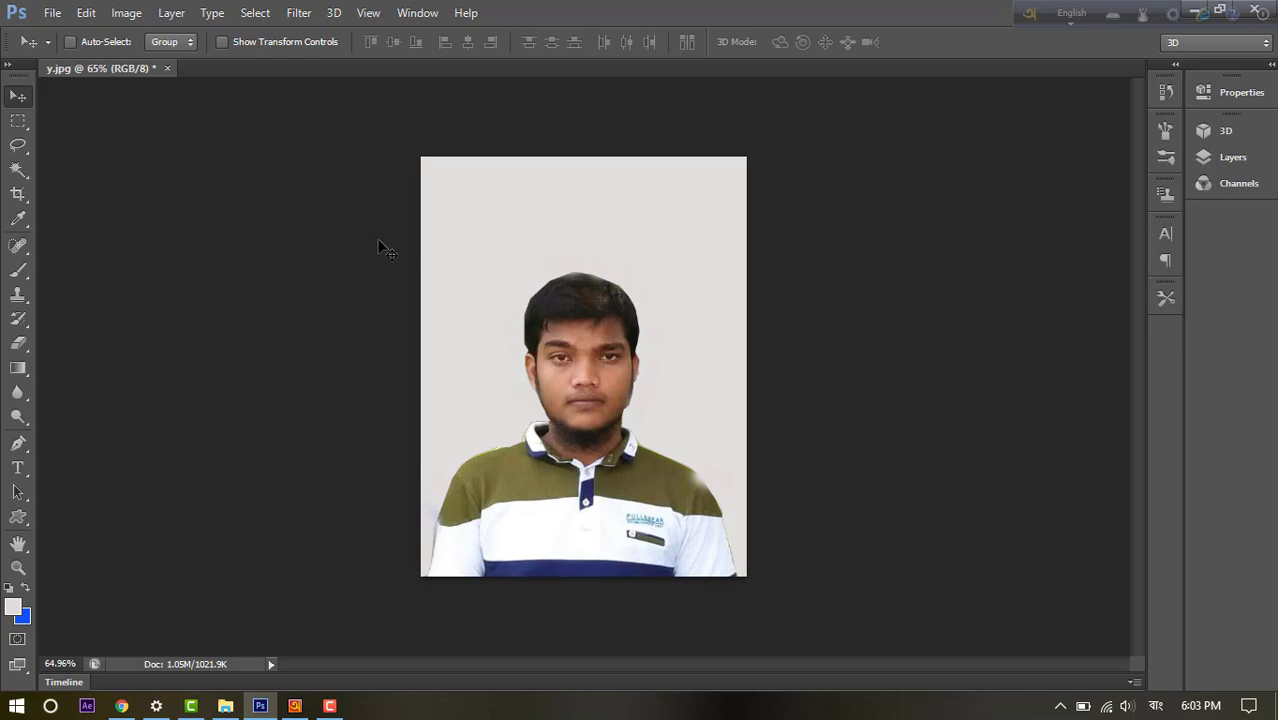
key(ctrl+u)
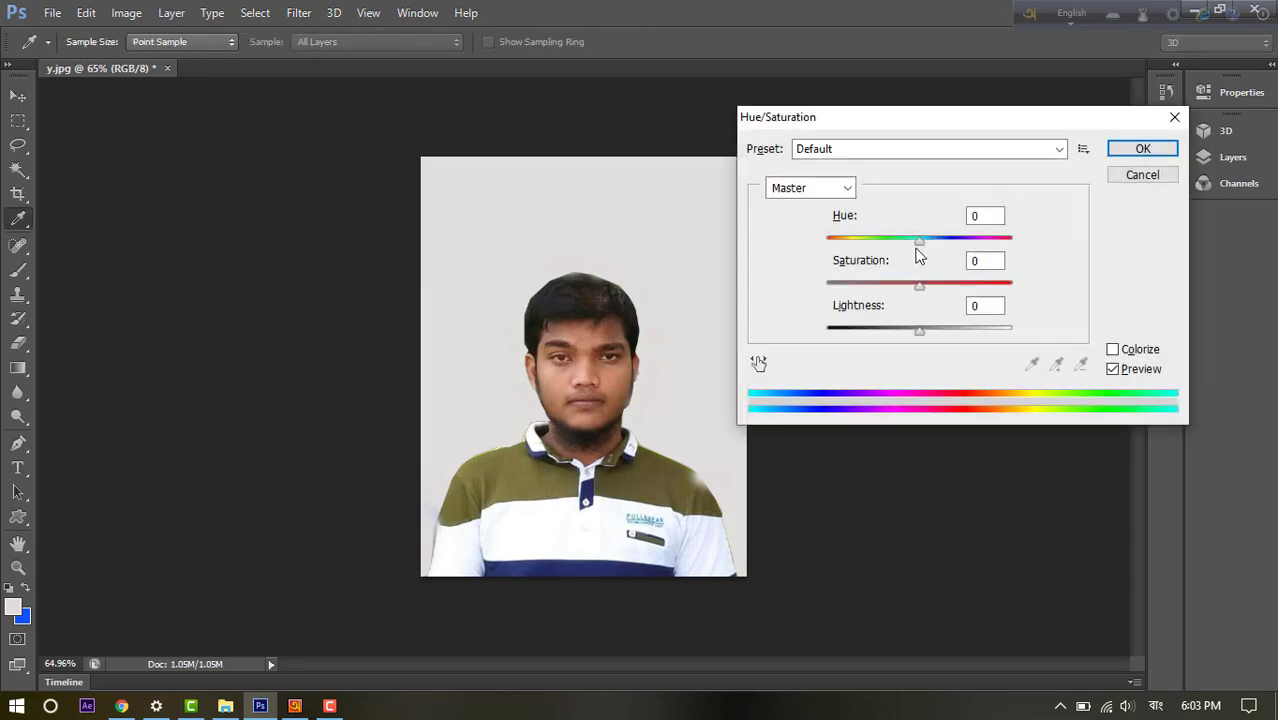
mouse_move(918, 244)
mouse_down()
mouse_move(930, 248)
mouse_move(916, 248)
mouse_up()
click(1138, 175)
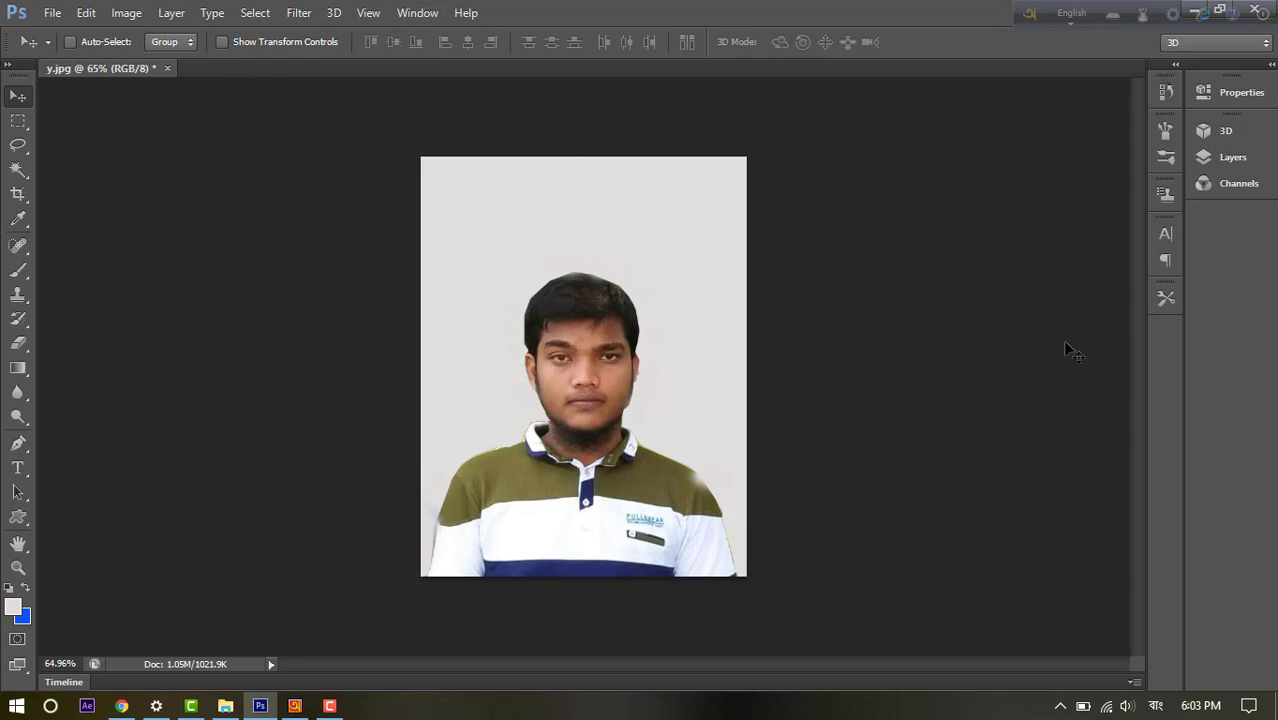
click(327, 706)
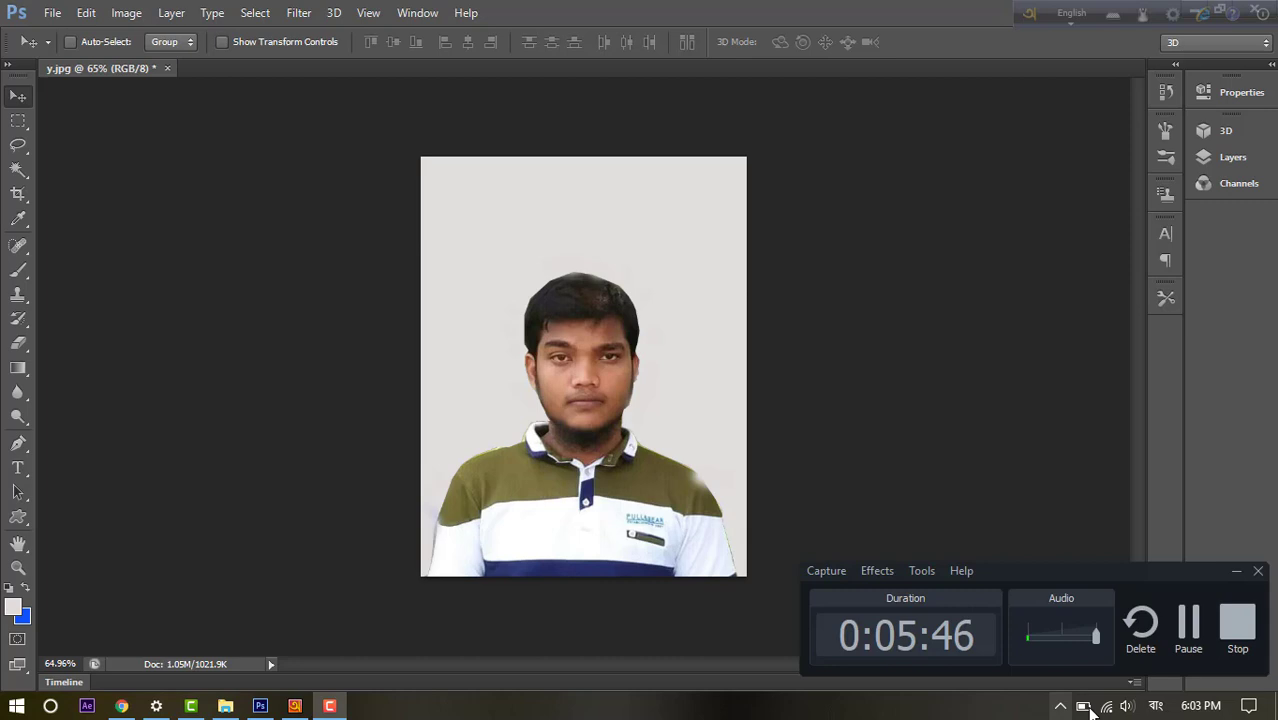
click(1188, 622)
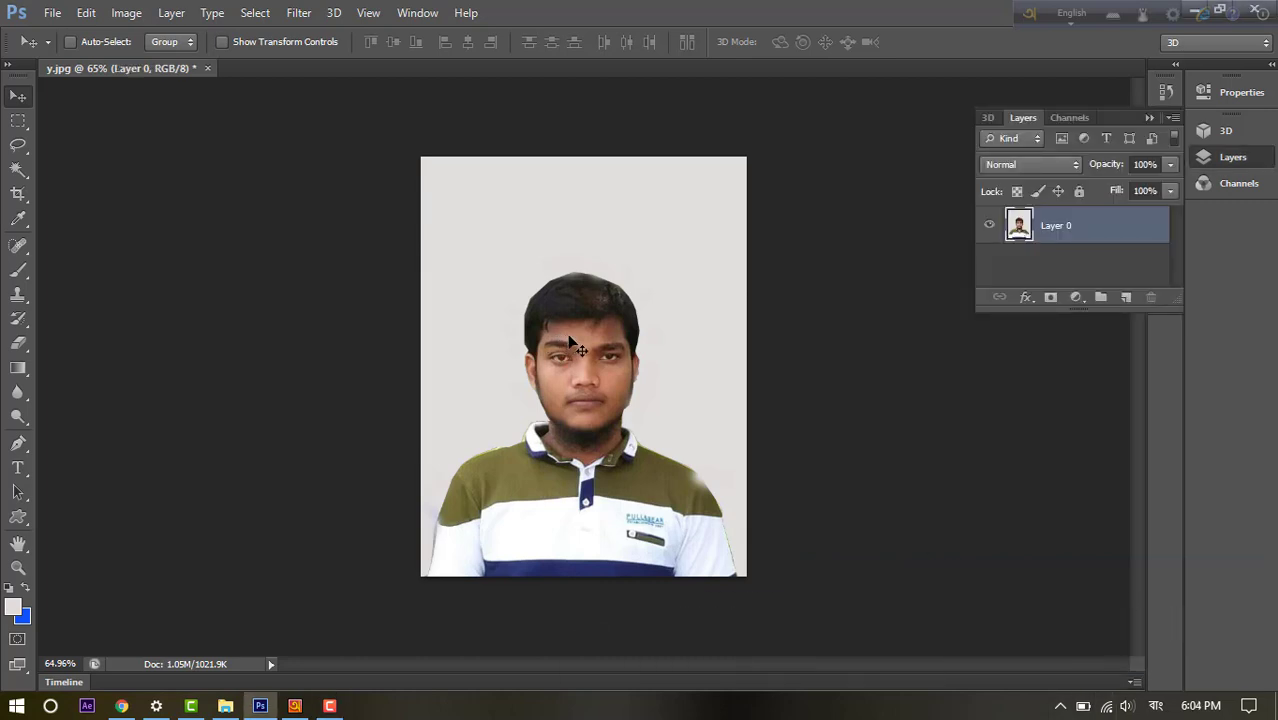
- Brighten the portrait with an RGB Curves adjustment, placing the curve point at input 121 and output 158
key(ctrl+alt+m)
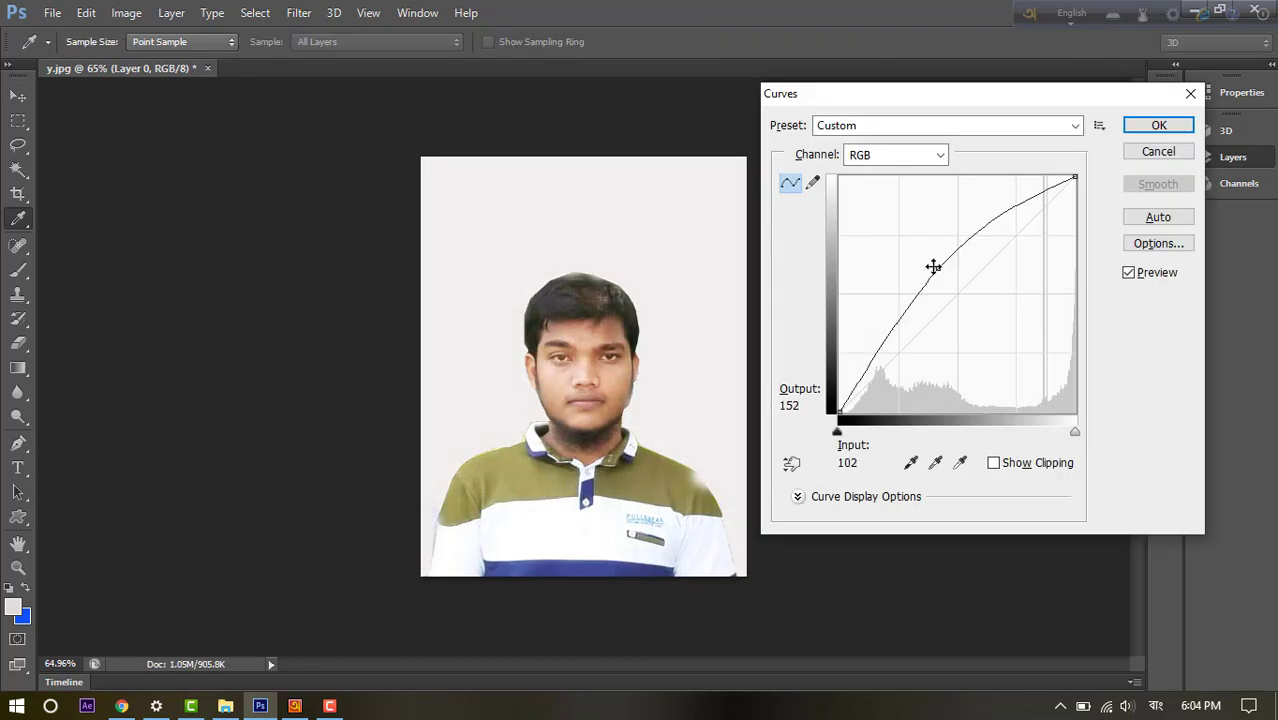
mouse_move(942, 271)
mouse_down()
mouse_move(956, 281)
mouse_move(951, 266)
mouse_up()
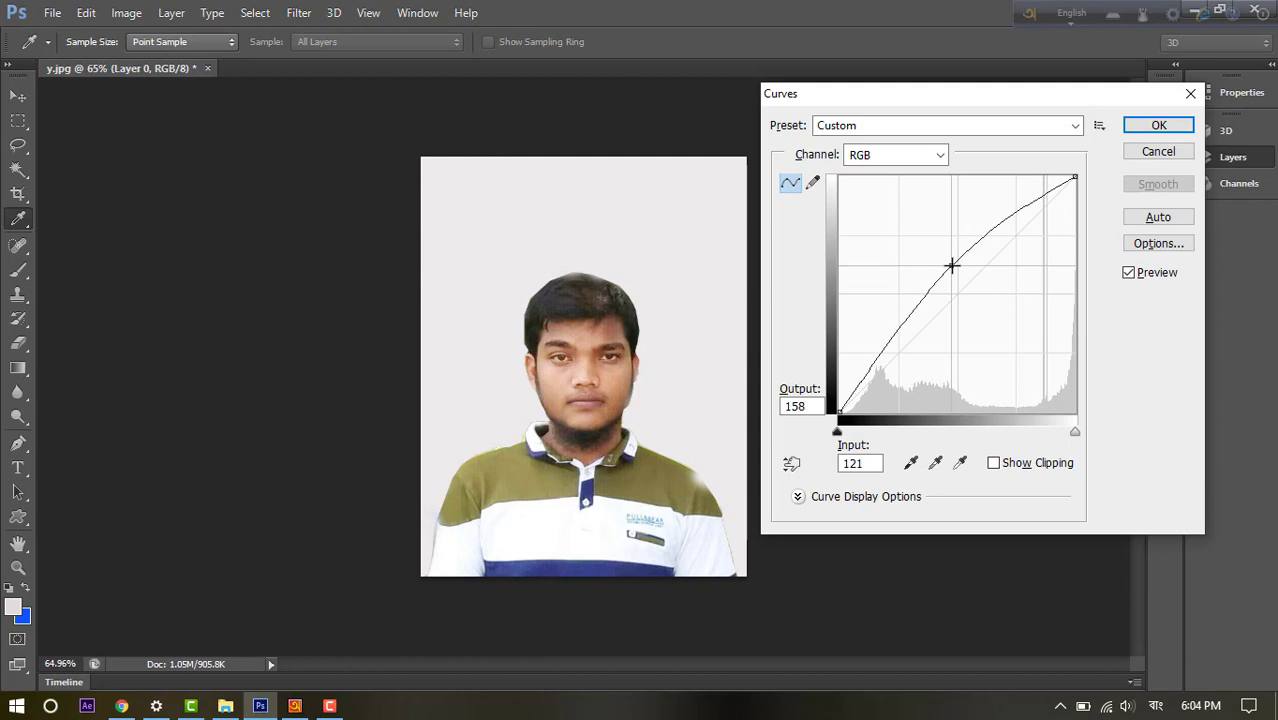
click(1145, 127)
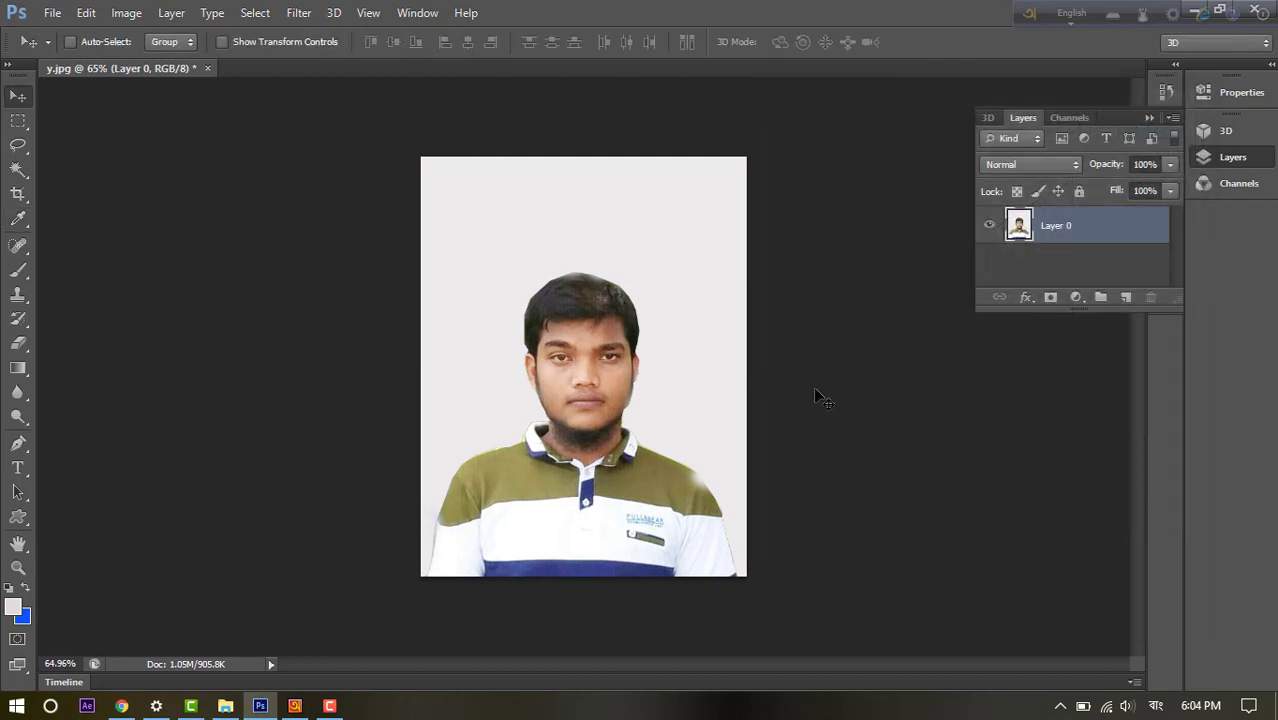
- Apply a Hue/Saturation adjustment to the portrait with hue -2 and saturation -1
key(ctrl+u)
drag(919, 242, 921, 295)
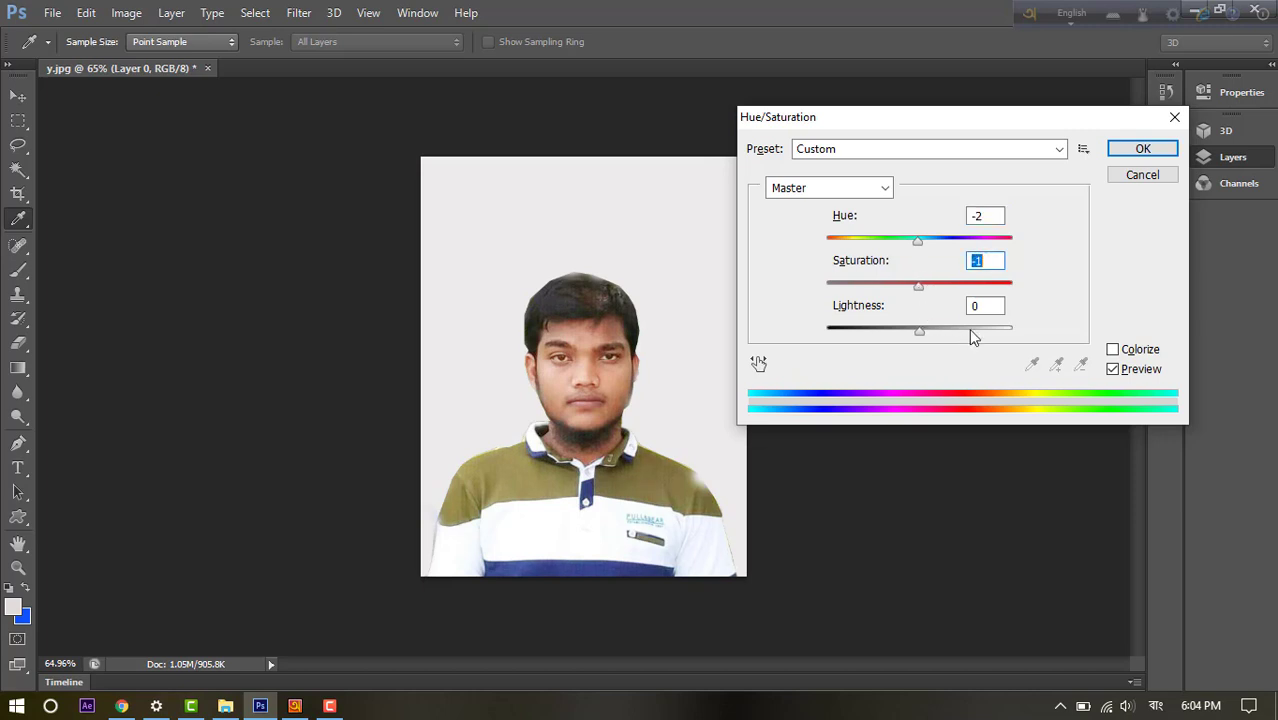
click(1141, 149)
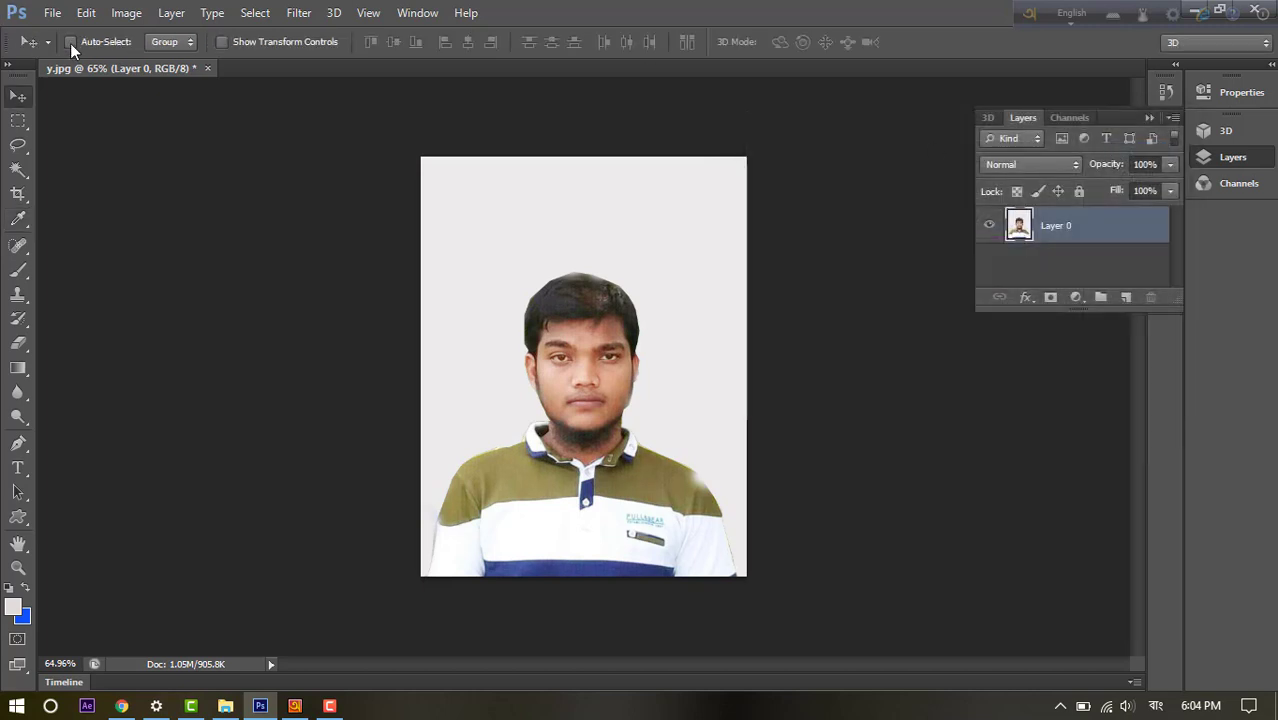
- Apply a Brightness/Contrast adjustment to the portrait with brightness 47 and slightly reduced contrast
click(121, 16)
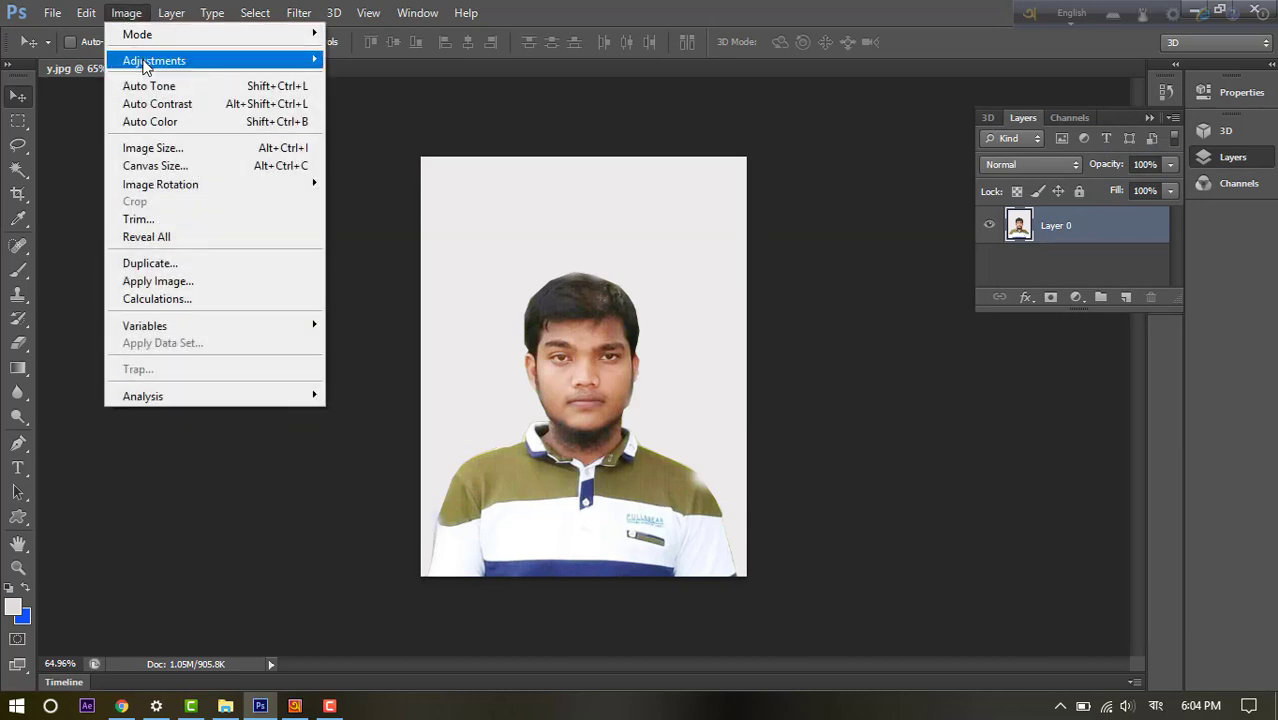
mouse_move(147, 65)
click(336, 62)
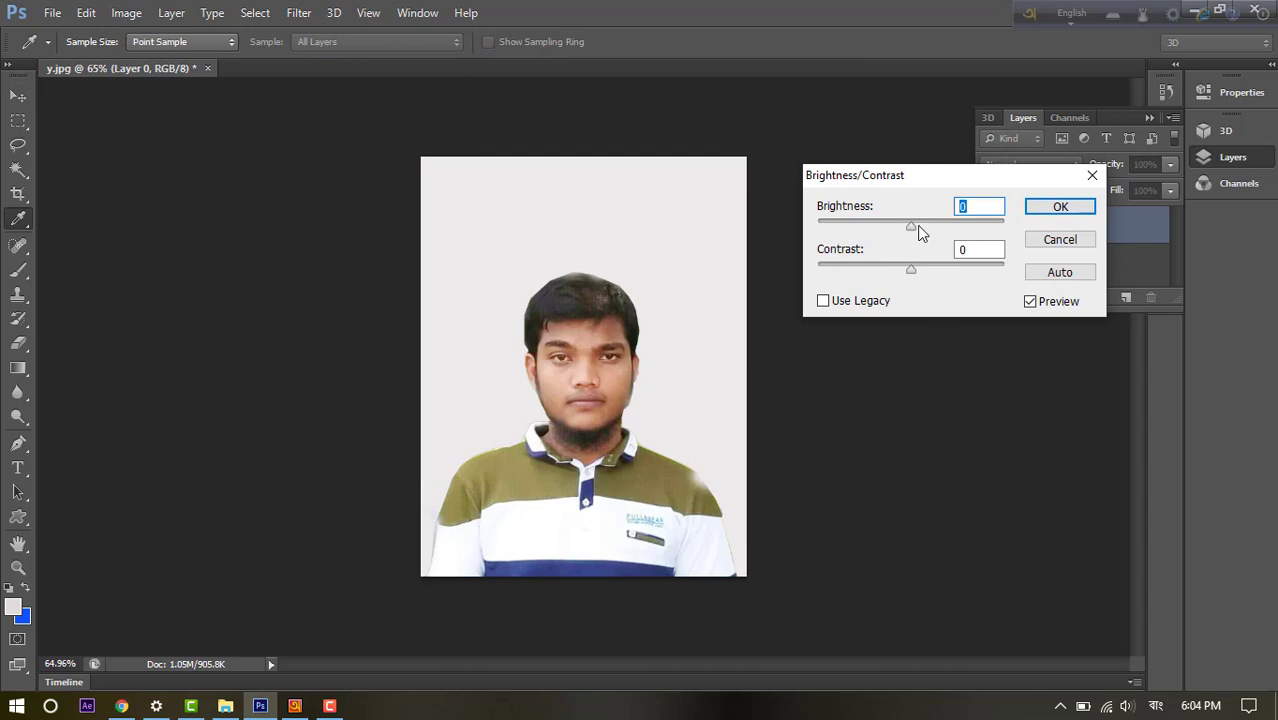
drag(920, 232, 926, 224)
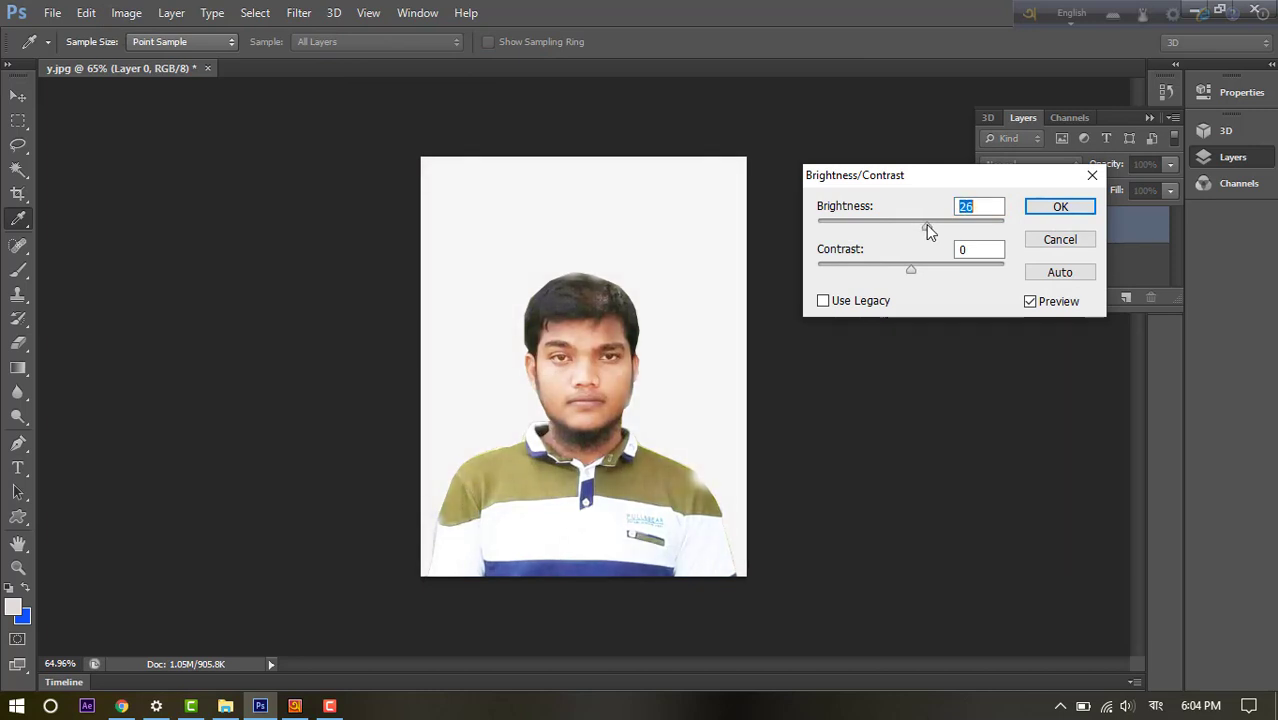
mouse_move(910, 273)
mouse_down()
mouse_move(924, 268)
mouse_move(892, 272)
mouse_up()
drag(922, 224, 931, 225)
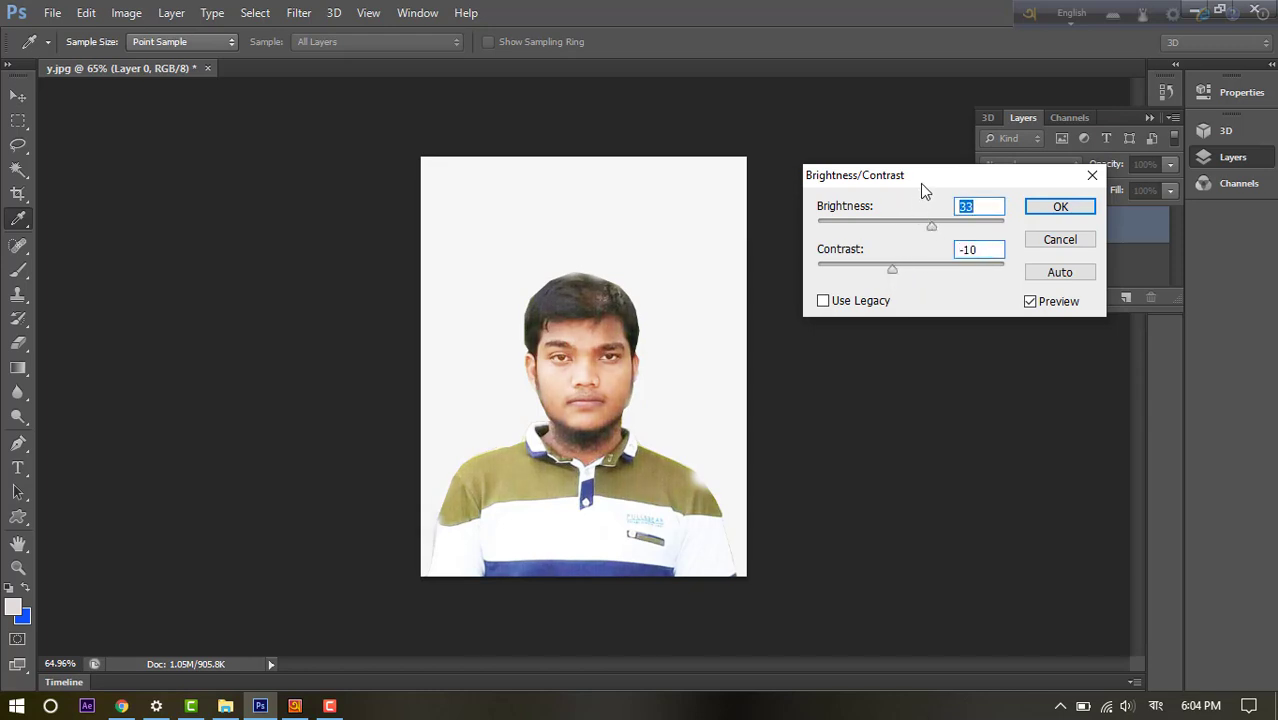
key(XF86MonBrightnessUp)
key(XF86MonBrightnessUp)
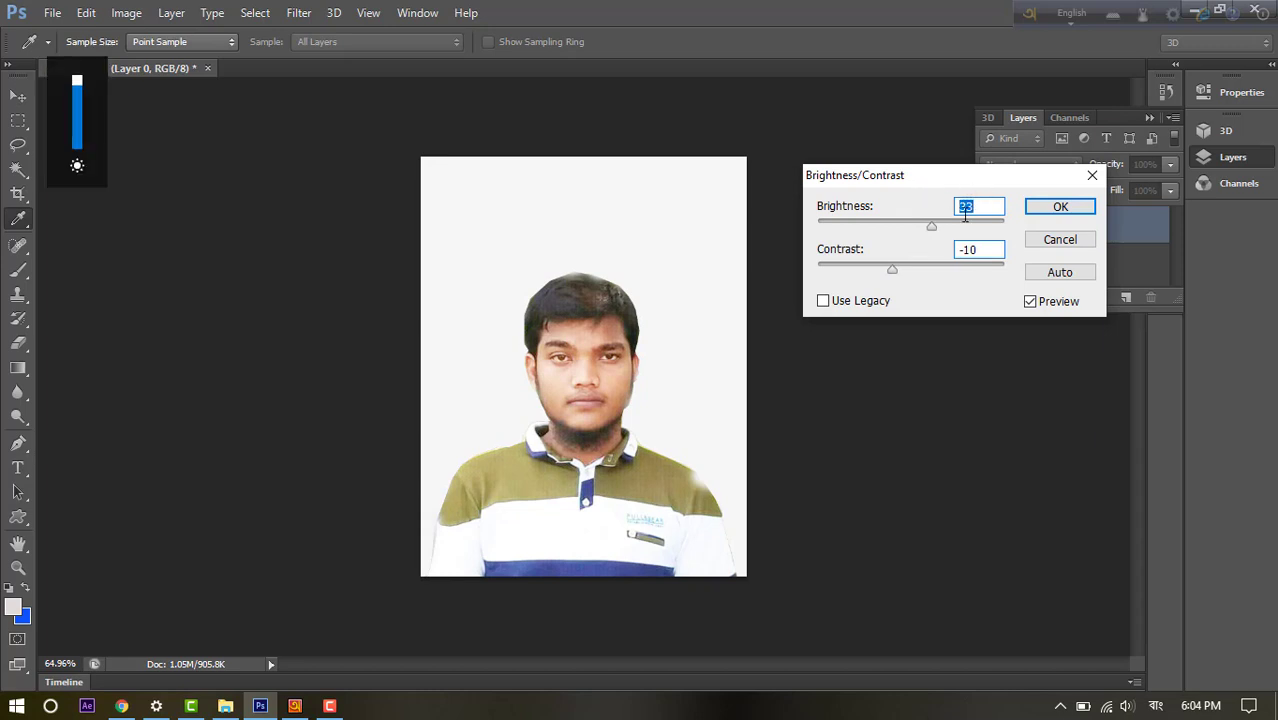
drag(931, 225, 931, 225)
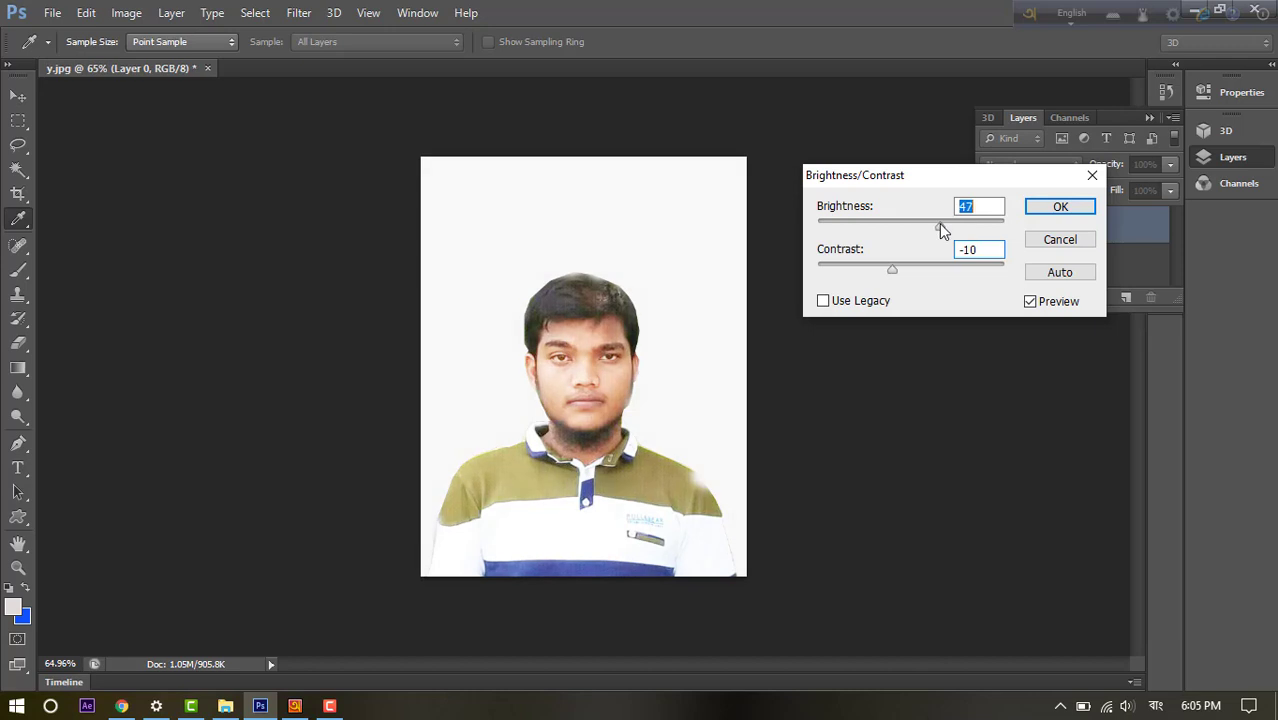
drag(893, 271, 897, 273)
click(1060, 207)
key(v)
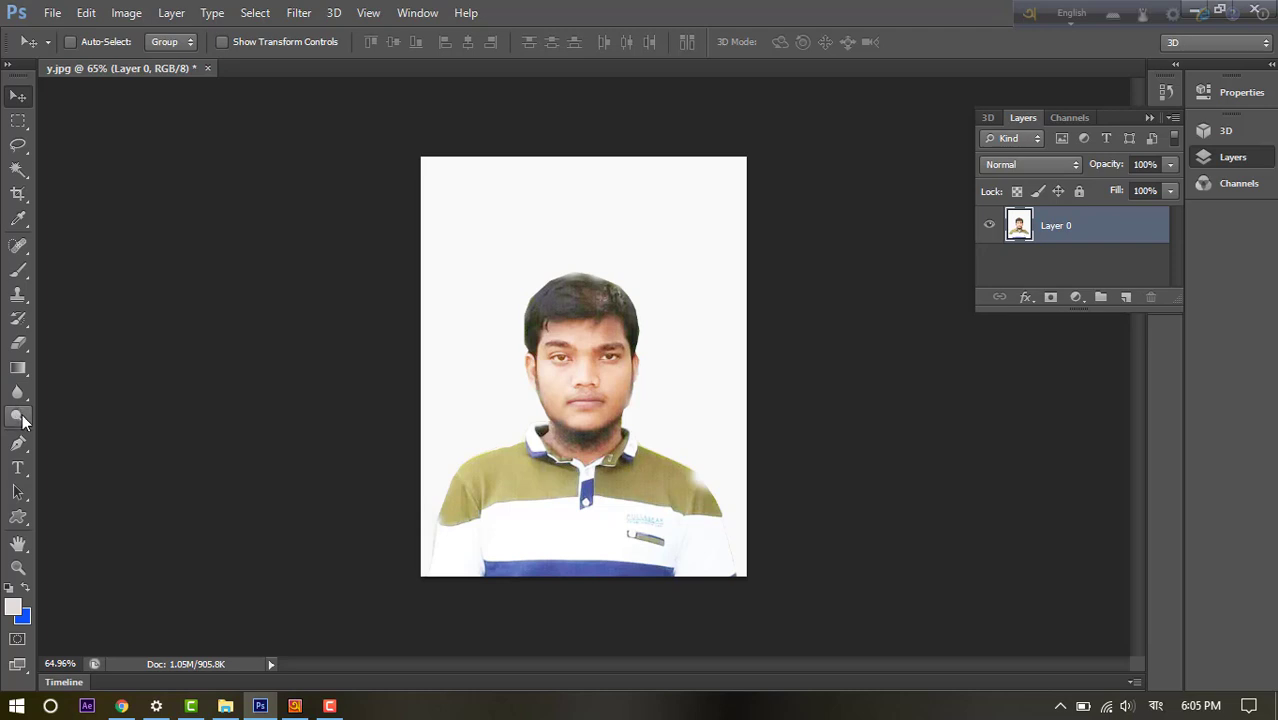
- Dodge the midtones at the crown of the hair with a 44 px soft brush at 50% exposure
click(21, 418)
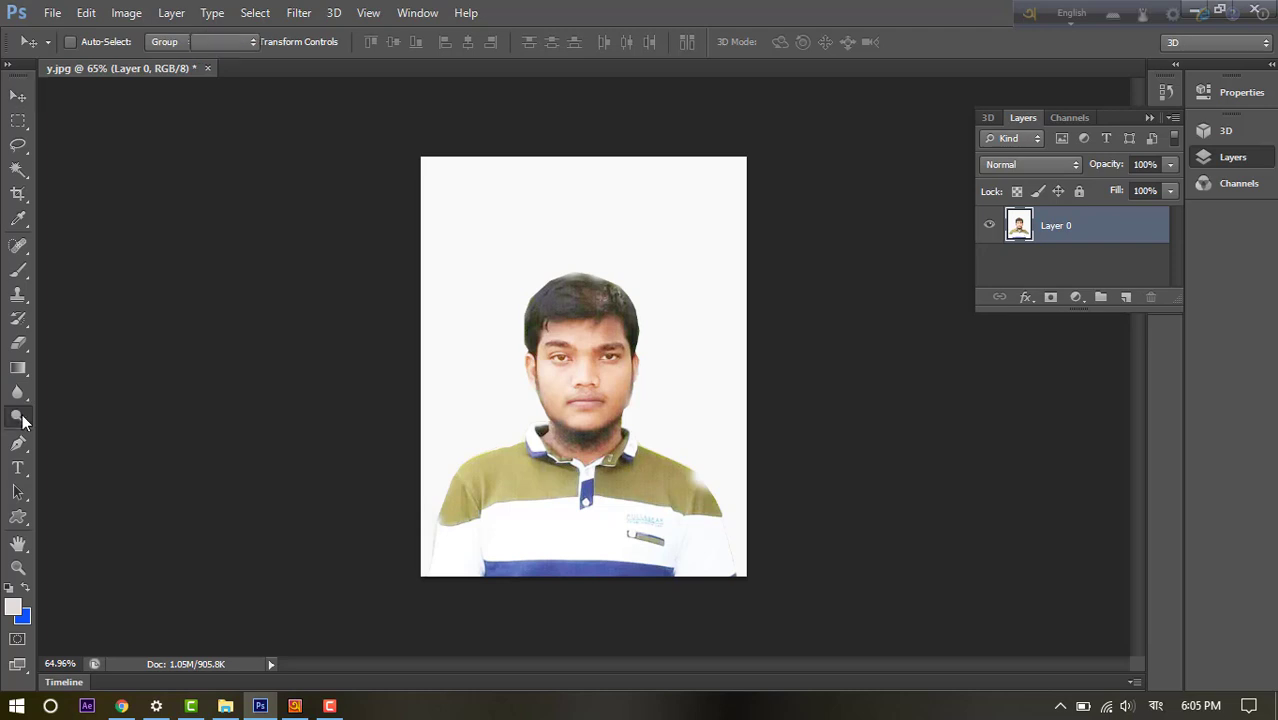
right_click(597, 287)
click(660, 331)
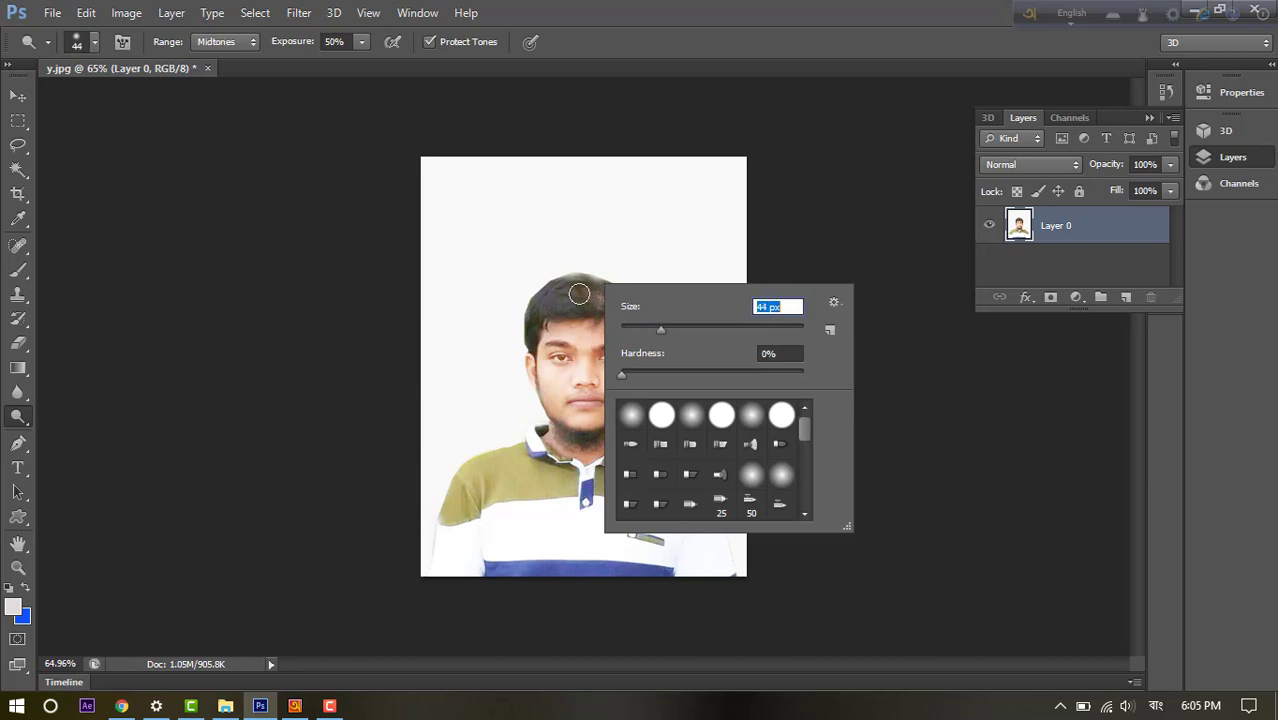
key(Return)
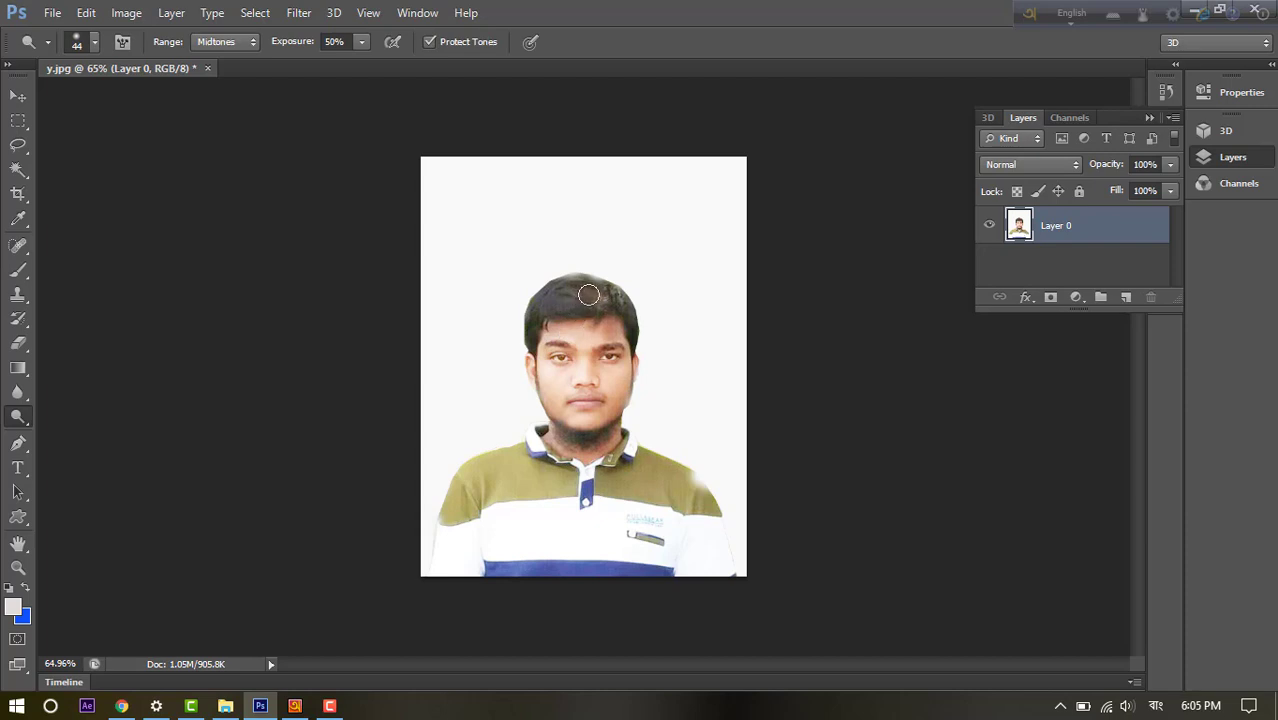
mouse_move(583, 294)
mouse_down()
mouse_move(596, 299)
mouse_move(583, 300)
mouse_up()
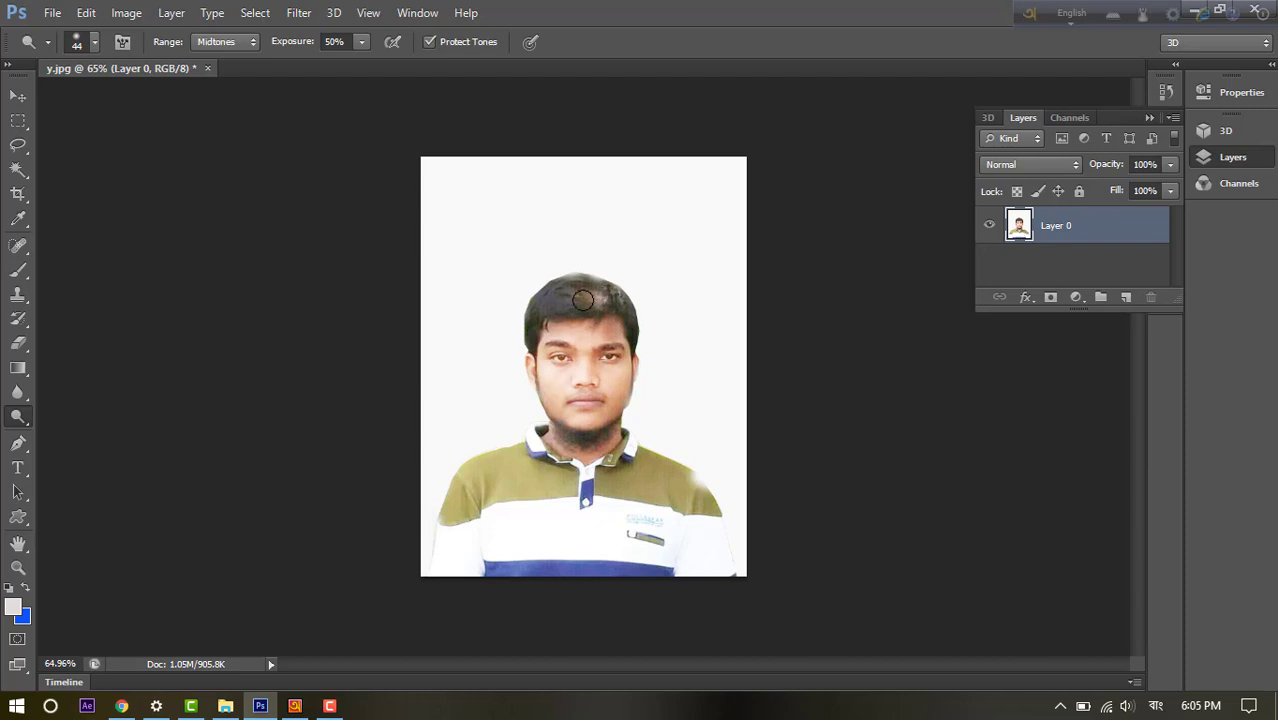
click(18, 393)
click(19, 415)
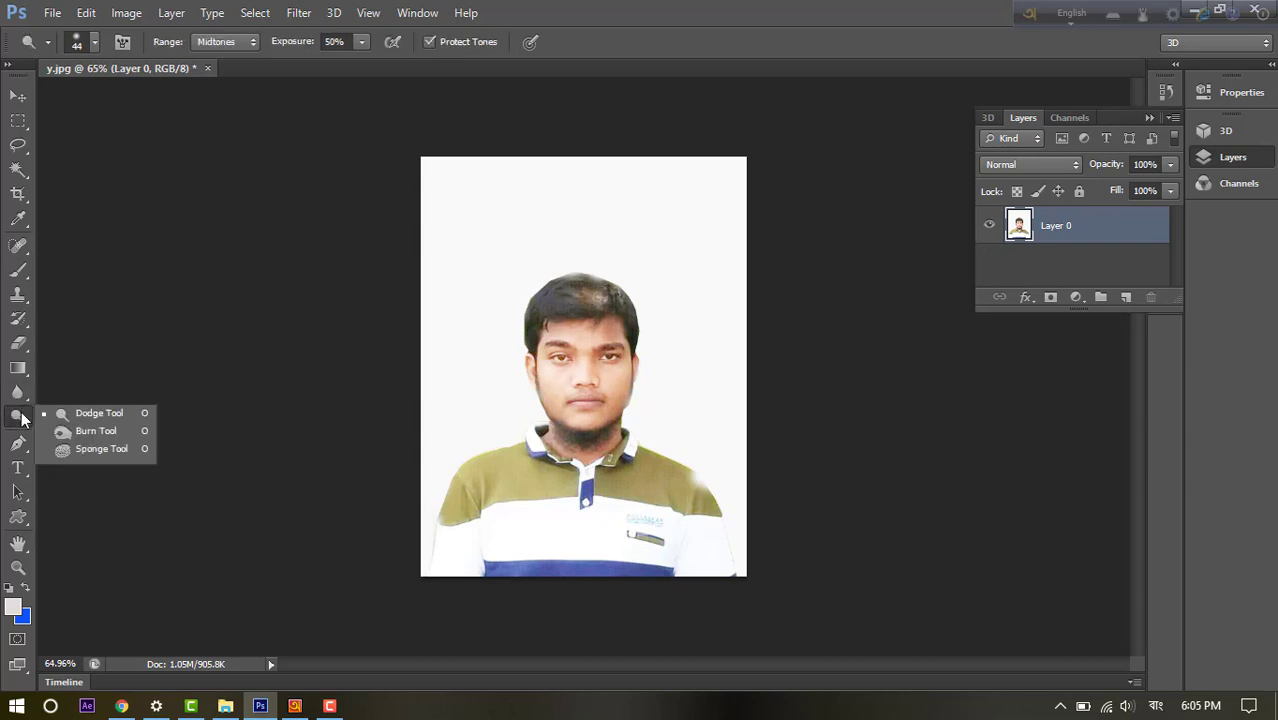
click(99, 413)
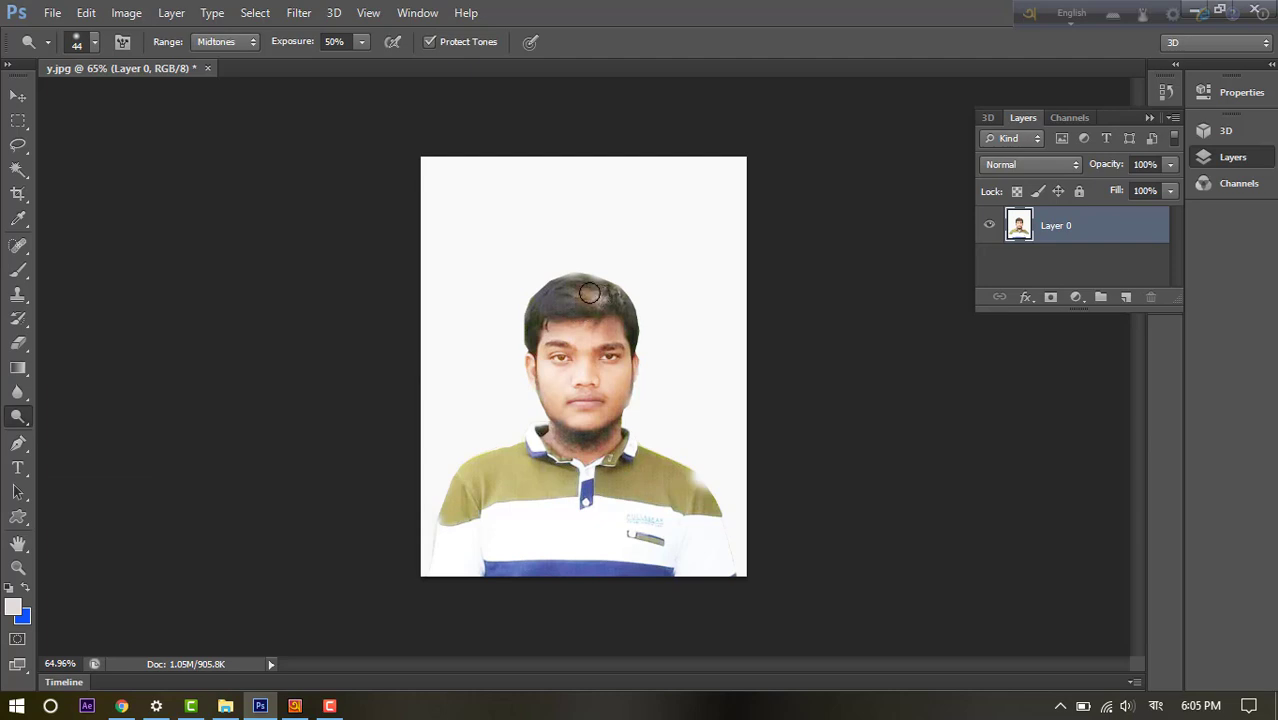
click(330, 706)
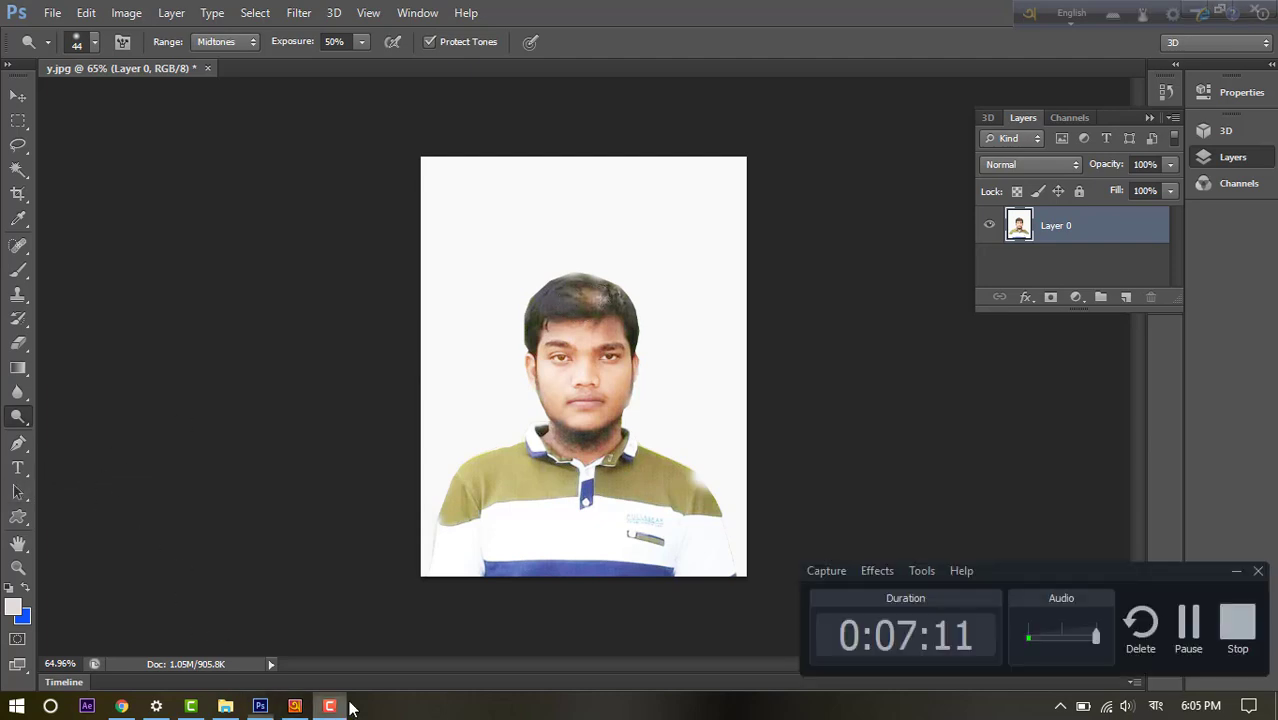
click(1188, 630)
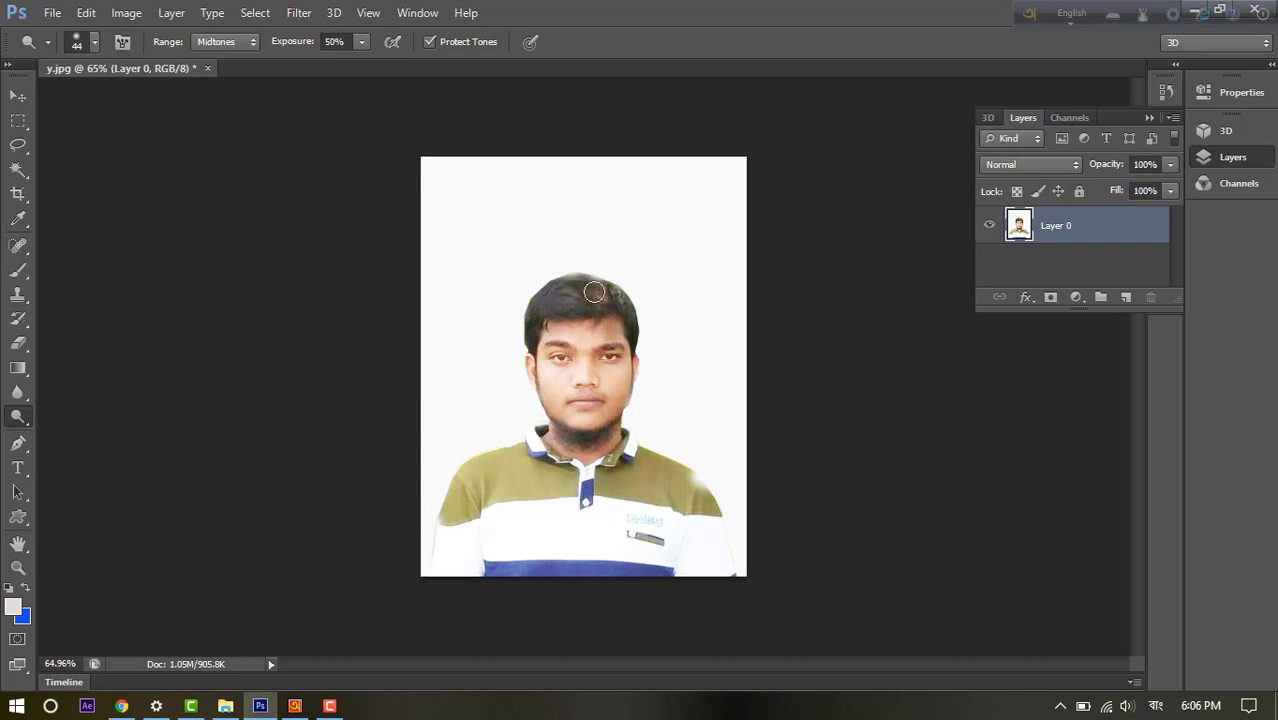
- Darken the light patches and edges of the hair with the 44 px toning brush on midtones at 50% exposure
mouse_move(566, 287)
mouse_down()
mouse_move(549, 303)
mouse_move(578, 302)
mouse_up()
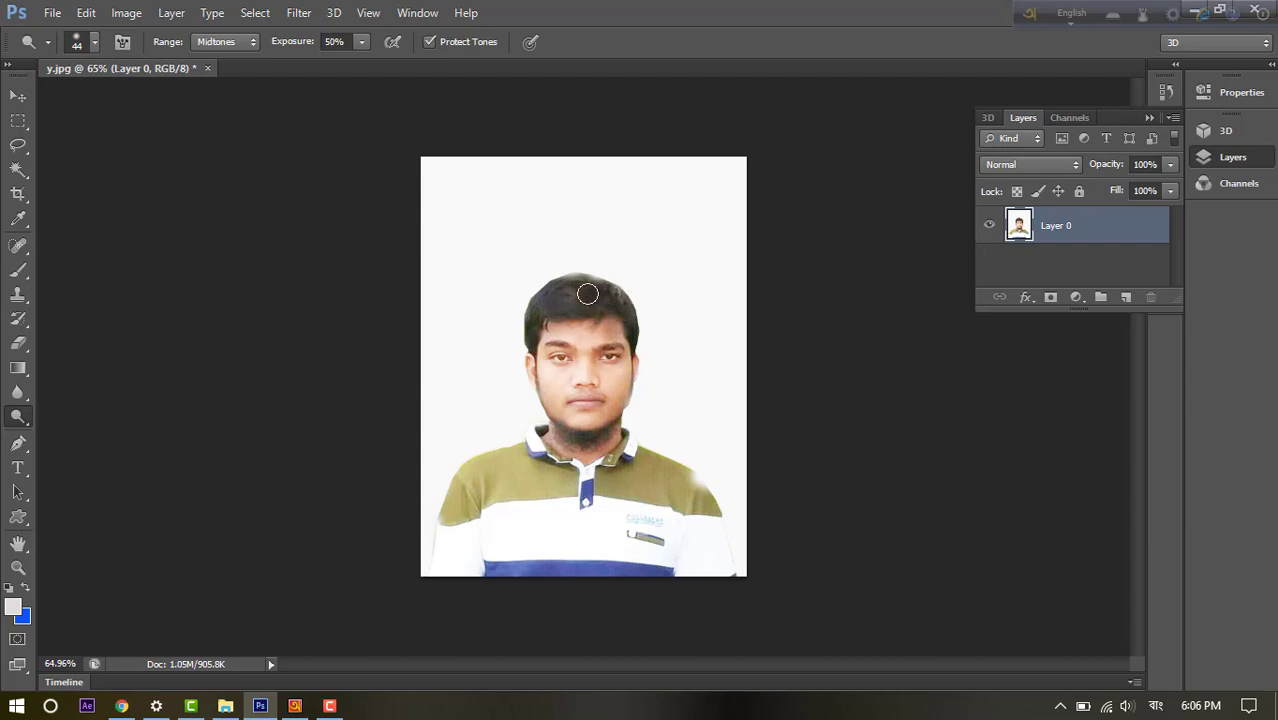
mouse_move(558, 292)
mouse_down()
mouse_move(533, 327)
mouse_move(561, 295)
mouse_up()
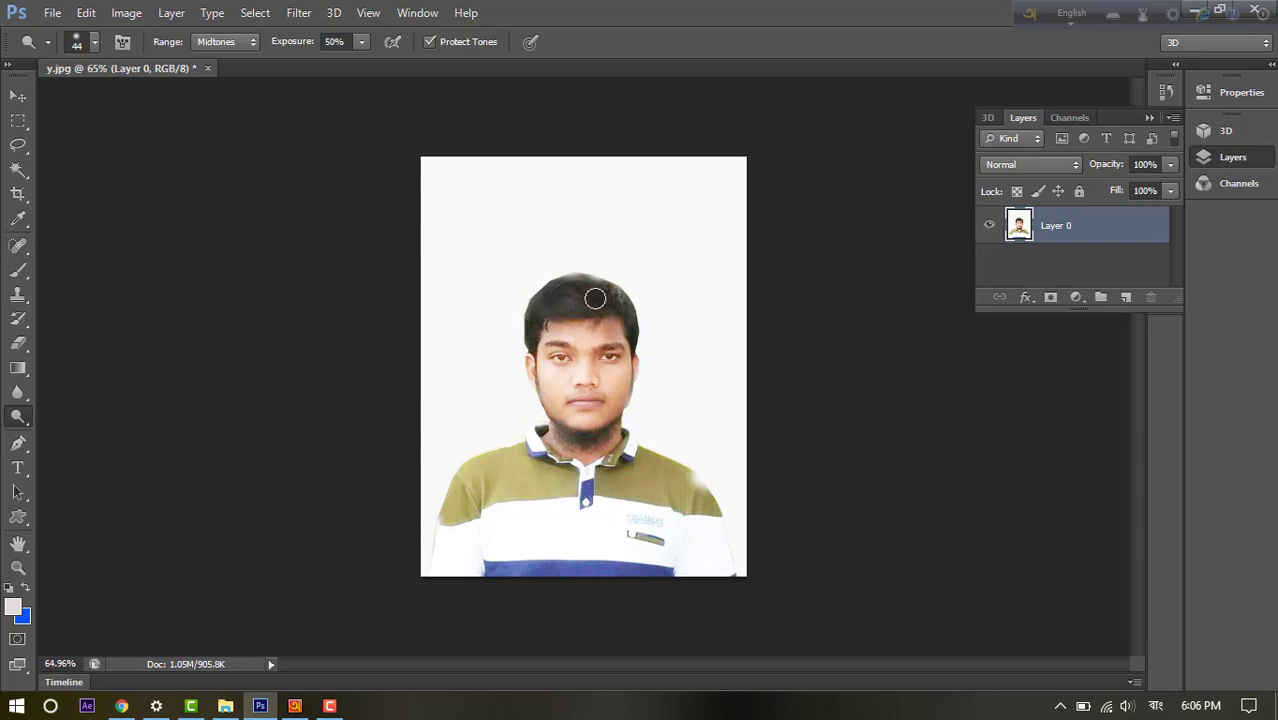
drag(583, 279, 578, 279)
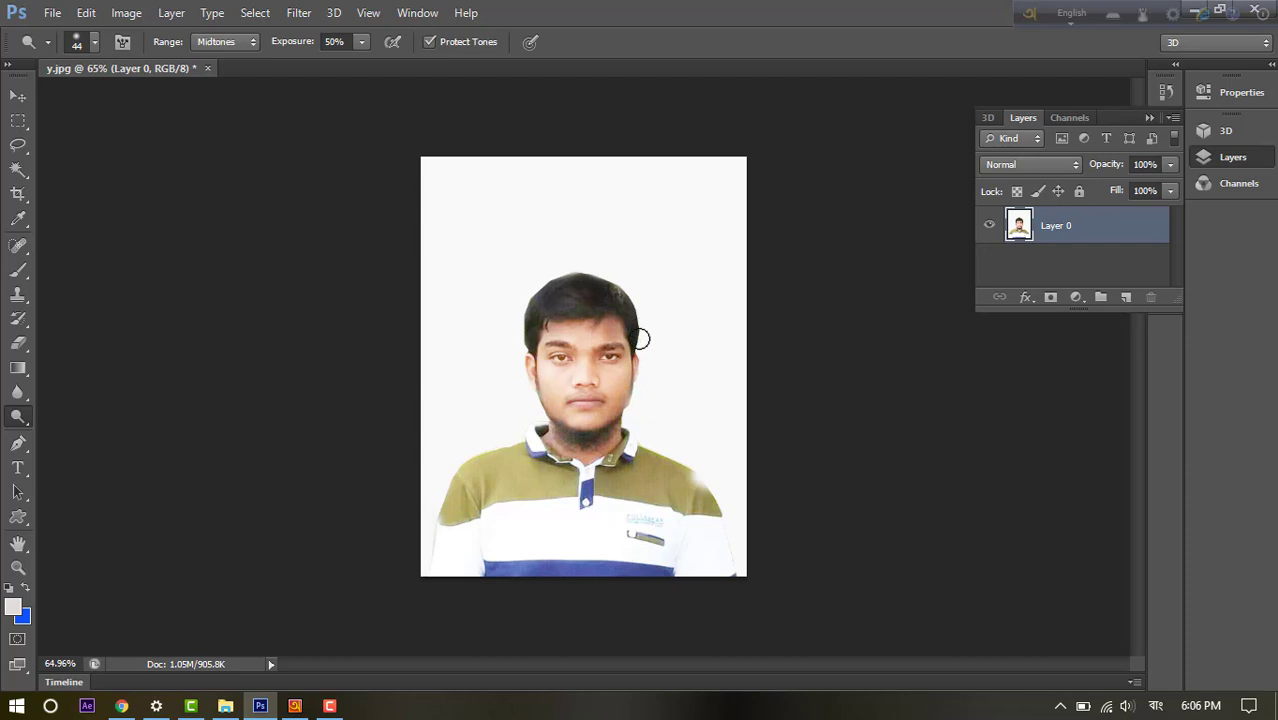
mouse_move(641, 339)
mouse_down()
mouse_move(593, 281)
mouse_move(537, 292)
mouse_up()
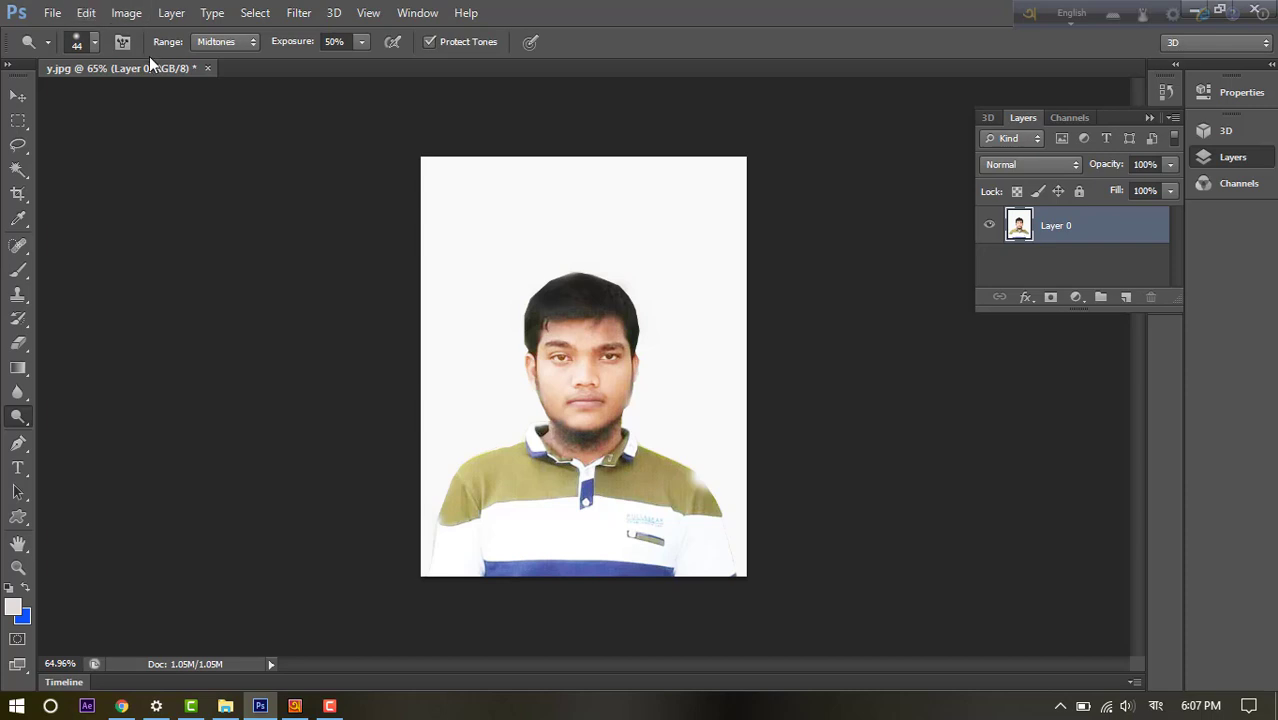
- Export the finished portrait for web as a 256-colour PNG-8 file named y on the Desktop
click(53, 14)
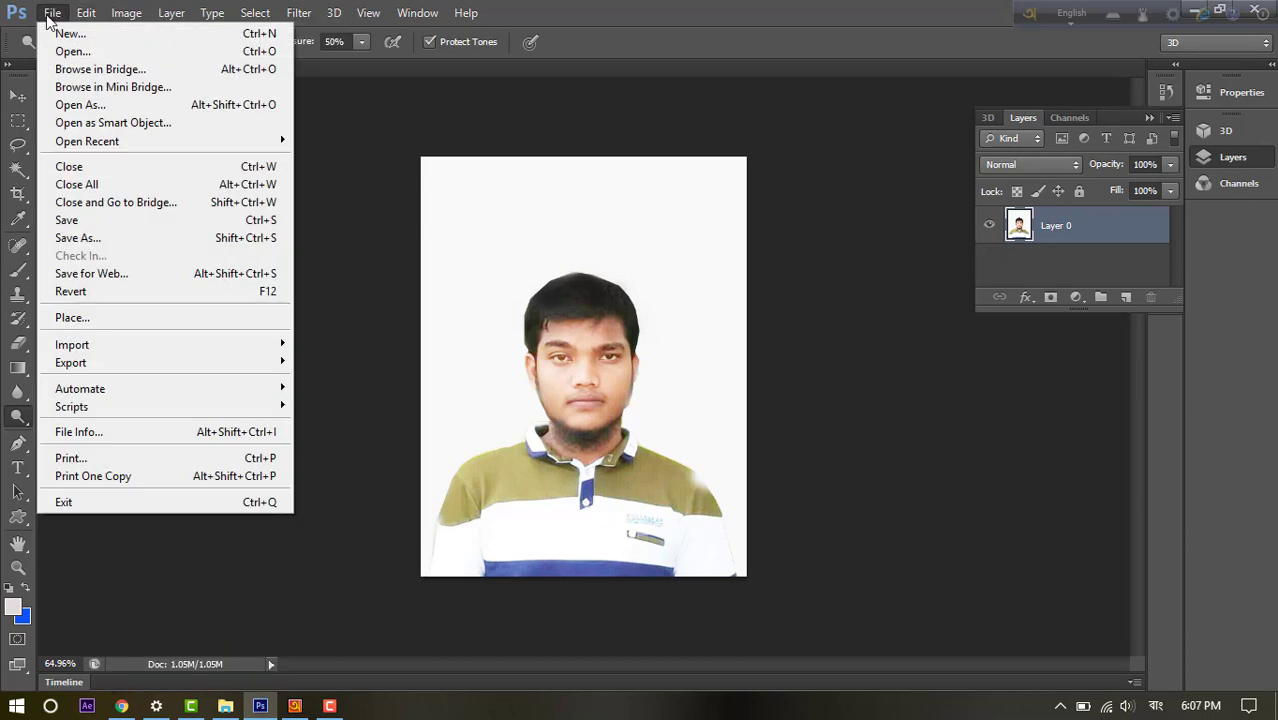
click(162, 272)
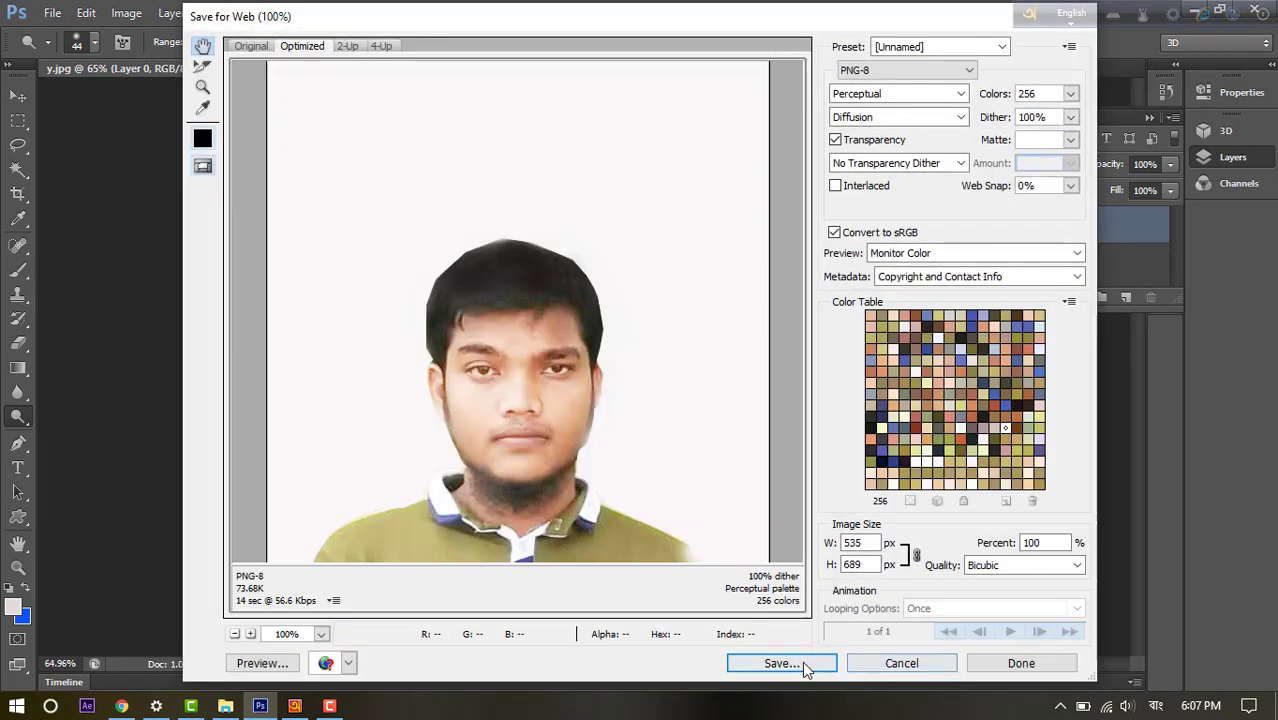
click(799, 658)
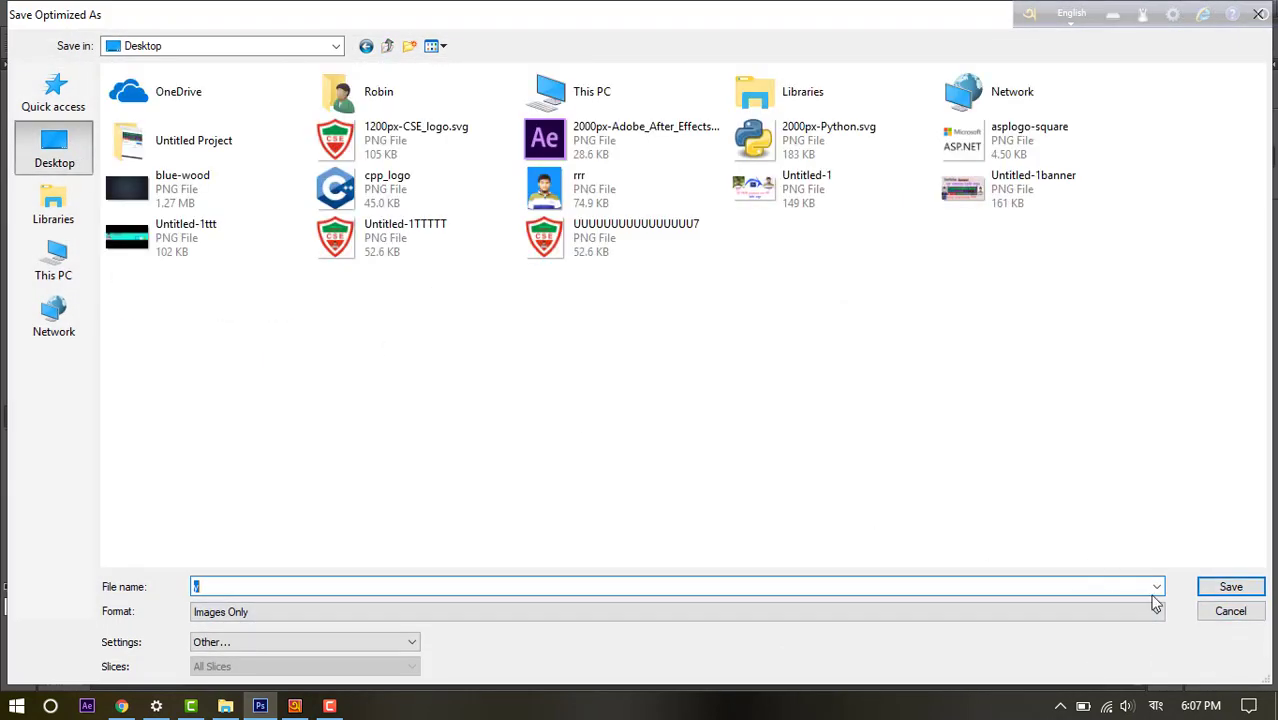
click(1230, 588)
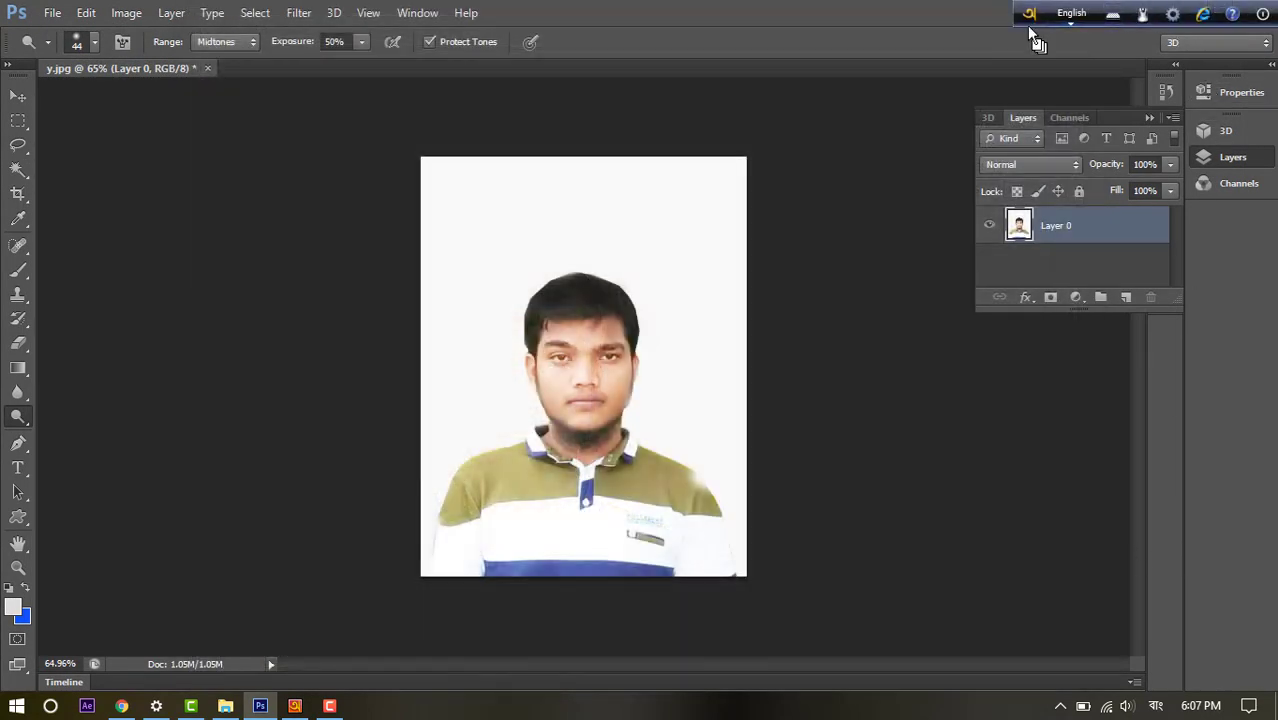
- Move the floating keyboard bar aside, then switch to the desktop and refresh its icons
drag(1029, 25, 1158, 60)
click(1193, 12)
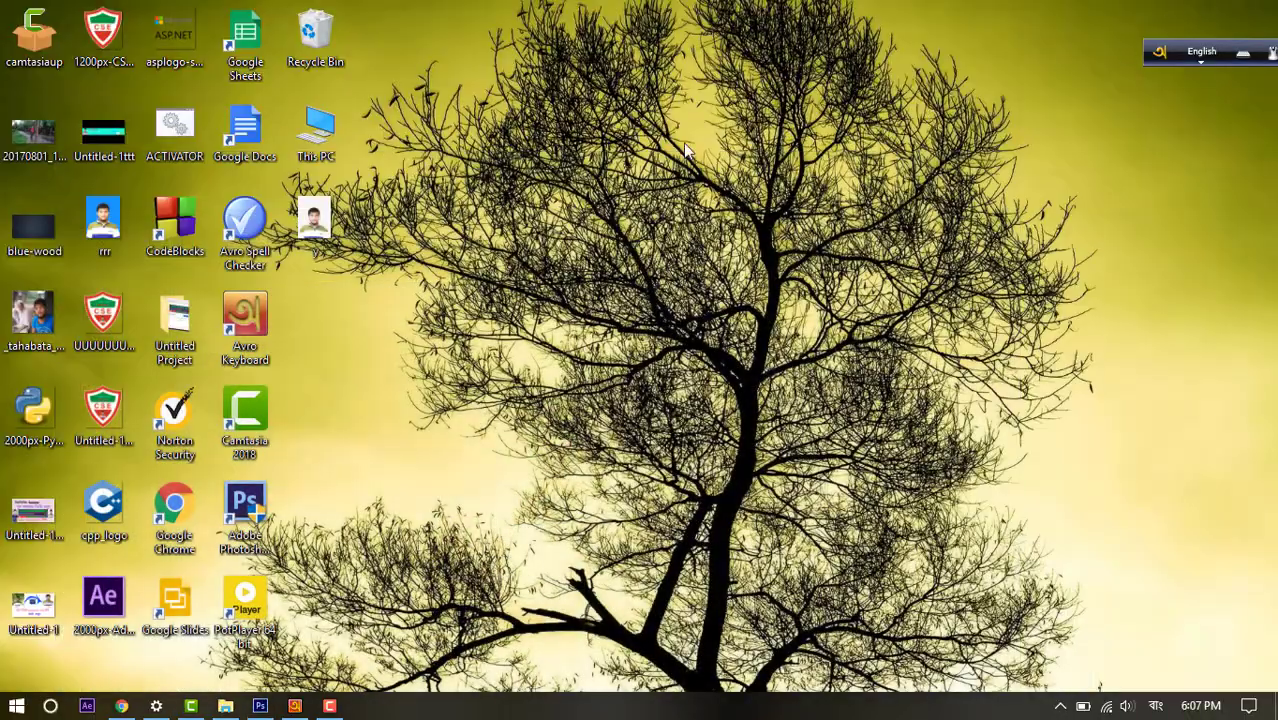
right_click(421, 188)
click(494, 243)
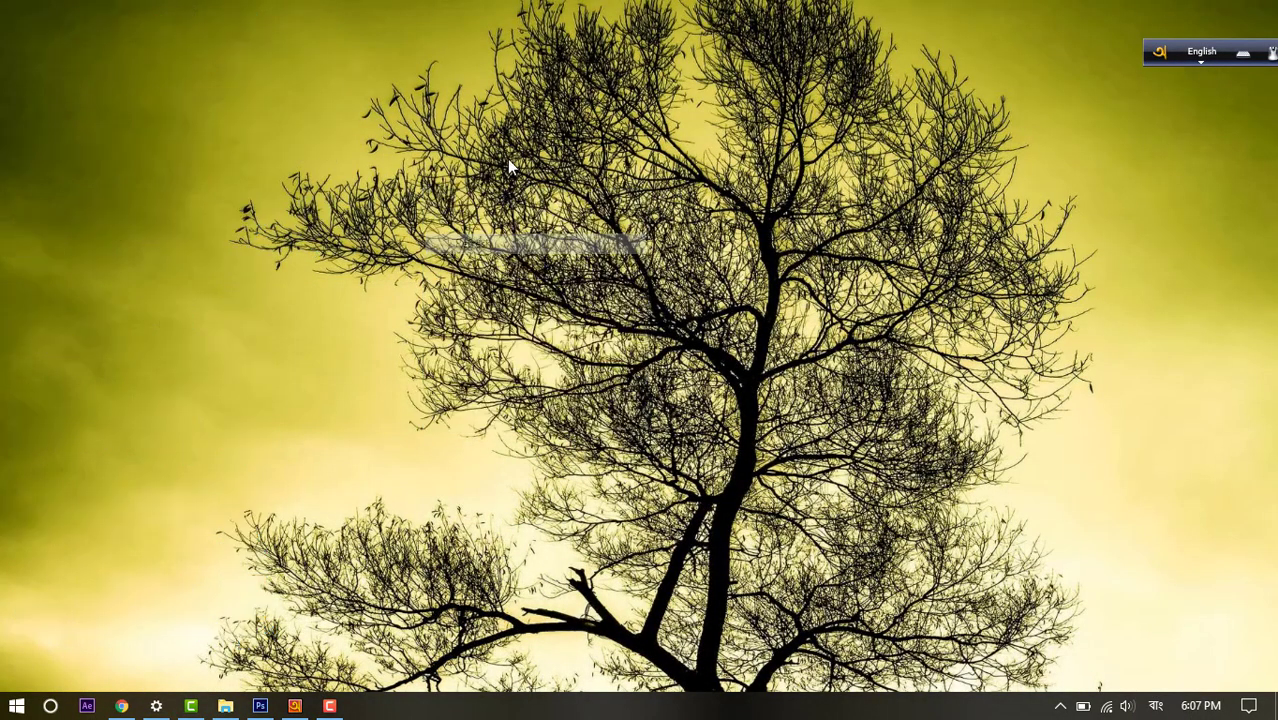
right_click(527, 131)
click(562, 186)
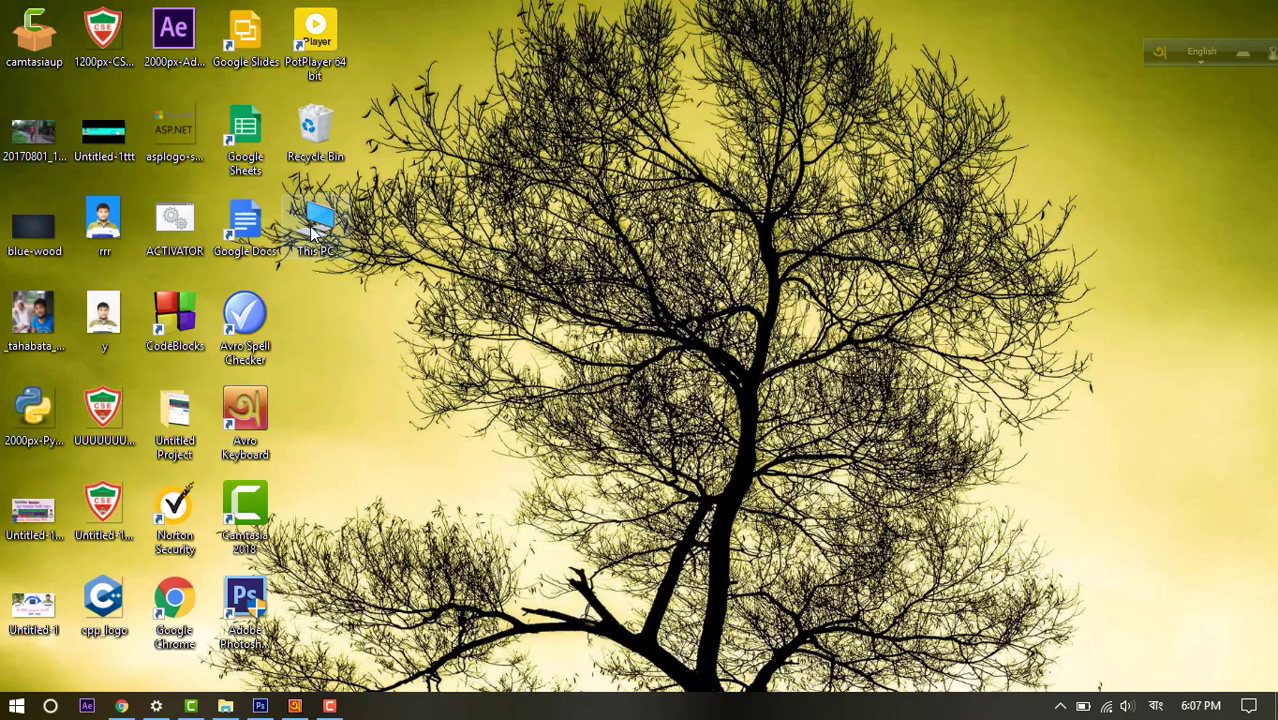
- Browse the drives to the Record folder on drive F and open the Untitled-1YYY photo for viewing
double_click(310, 230)
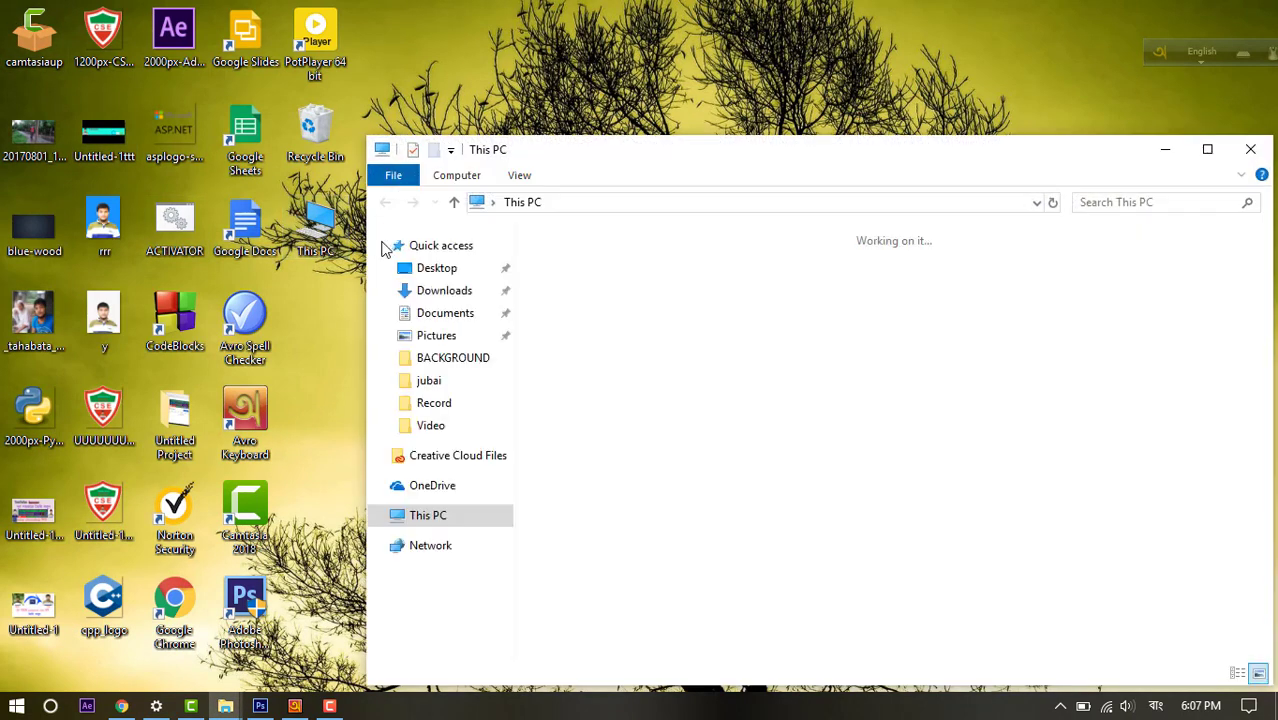
double_click(992, 458)
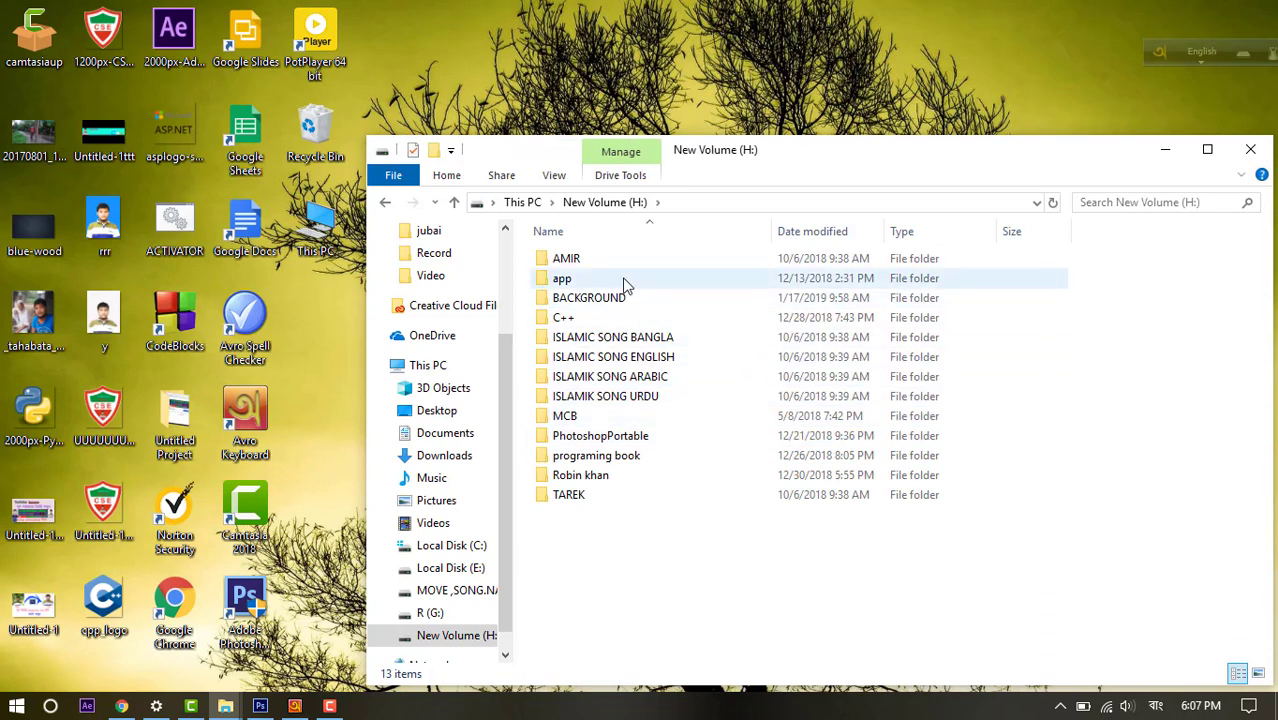
double_click(630, 296)
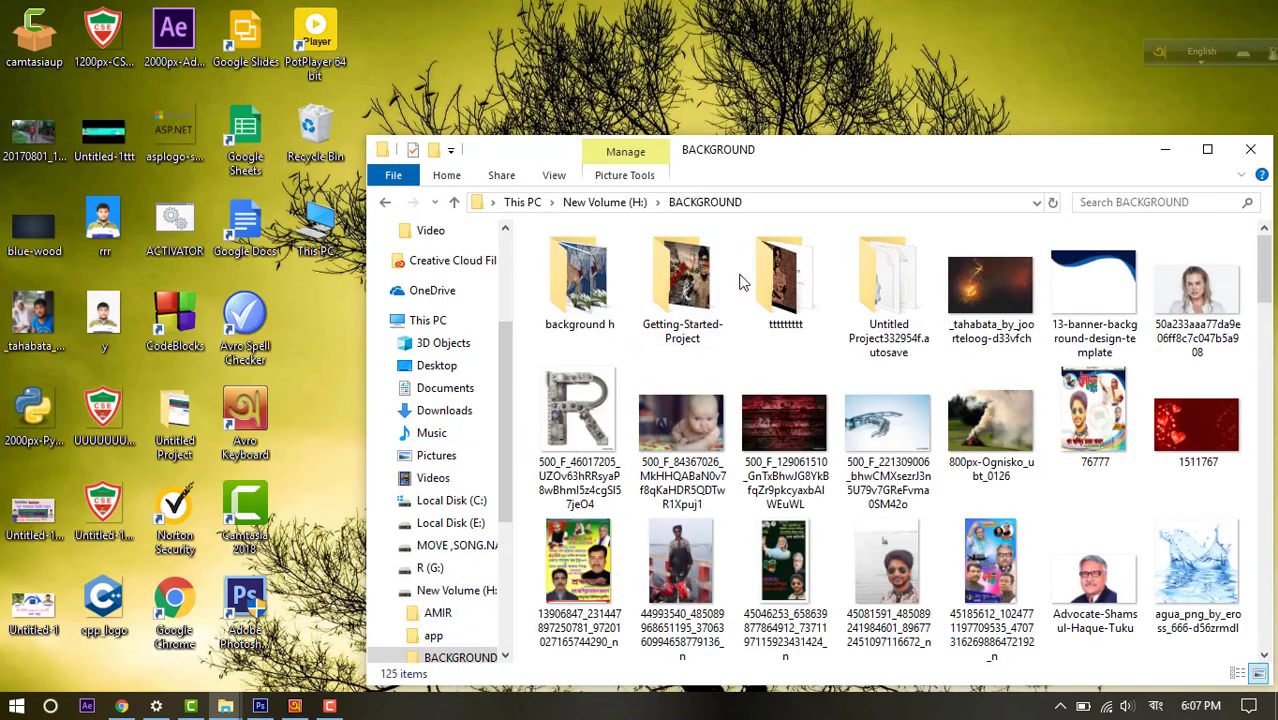
click(385, 202)
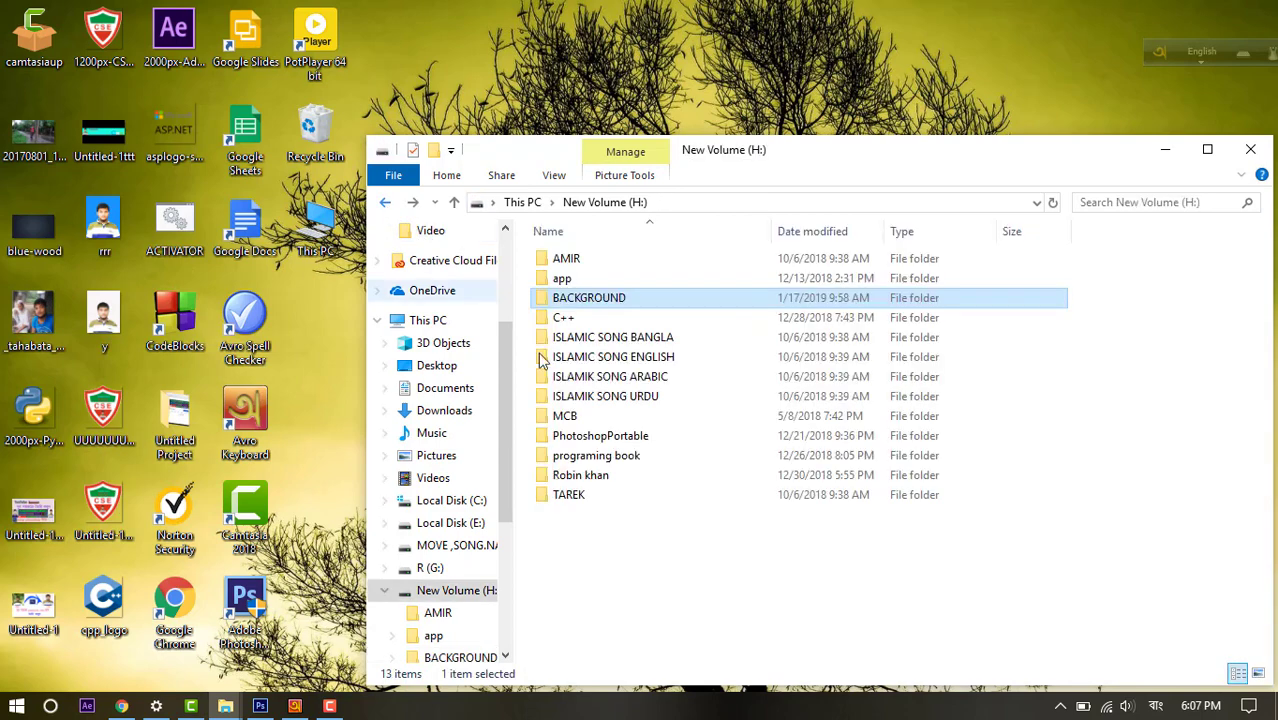
click(478, 546)
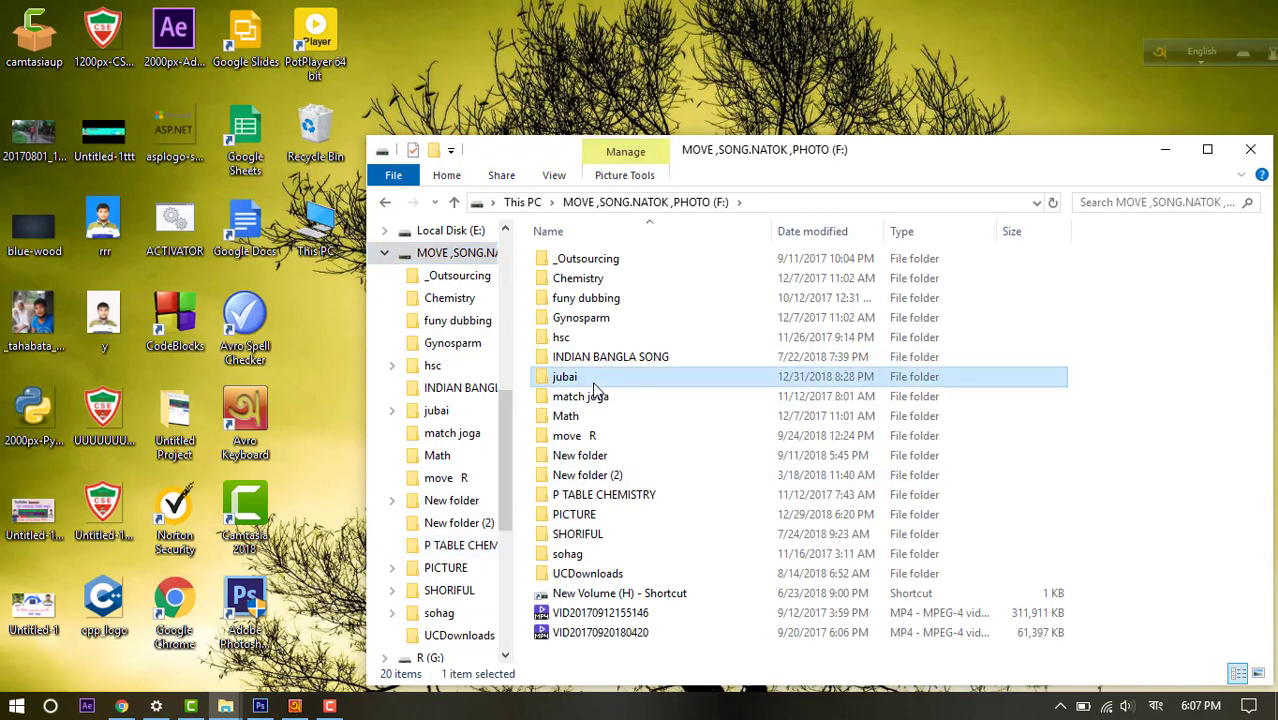
double_click(594, 377)
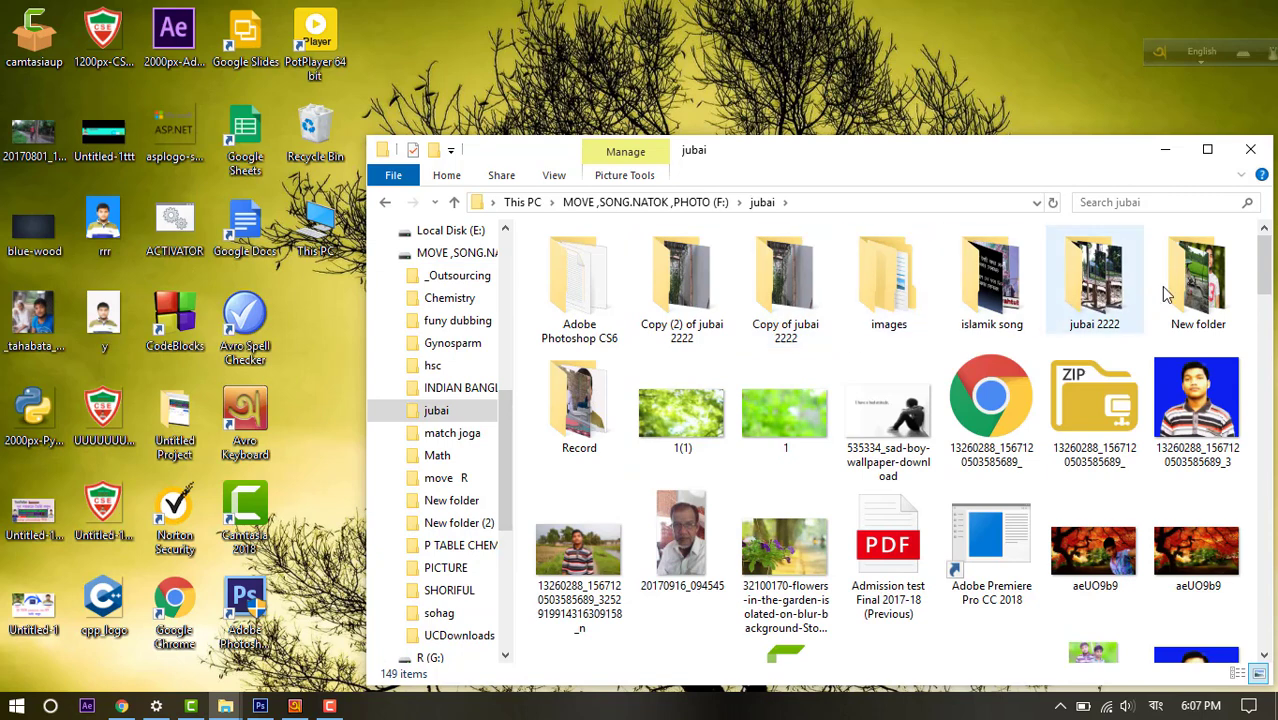
double_click(579, 400)
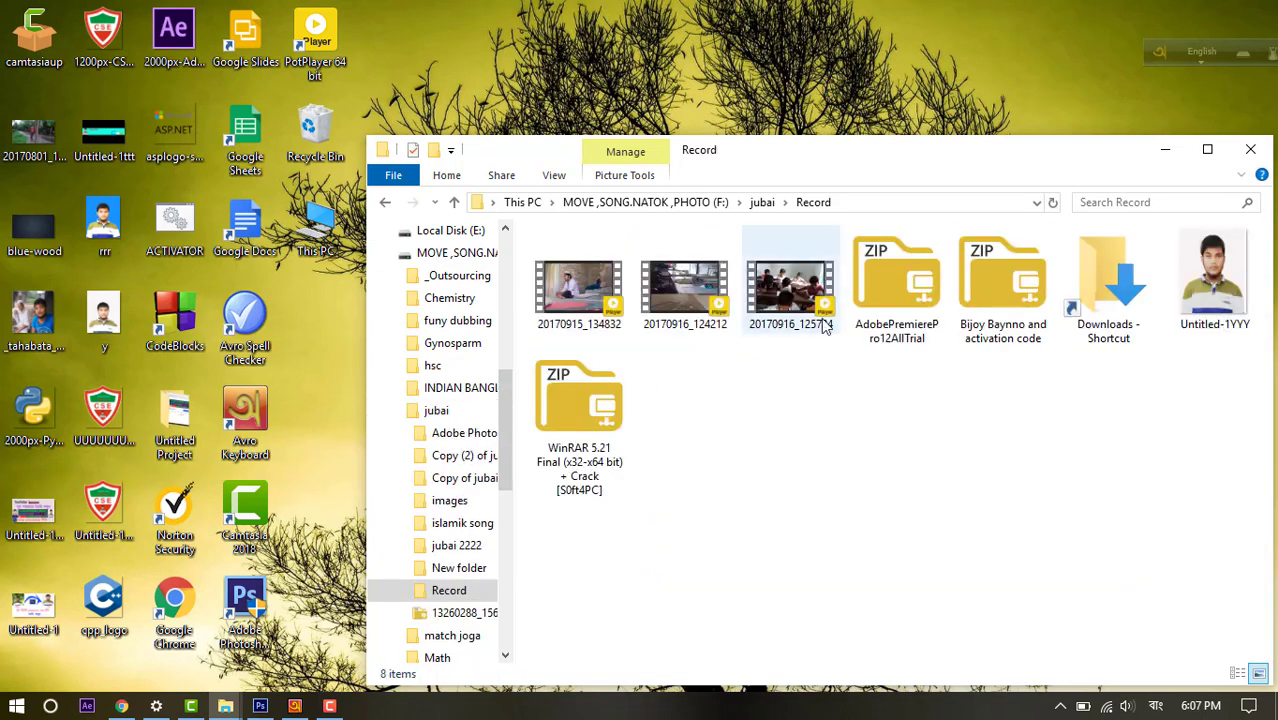
double_click(1206, 301)
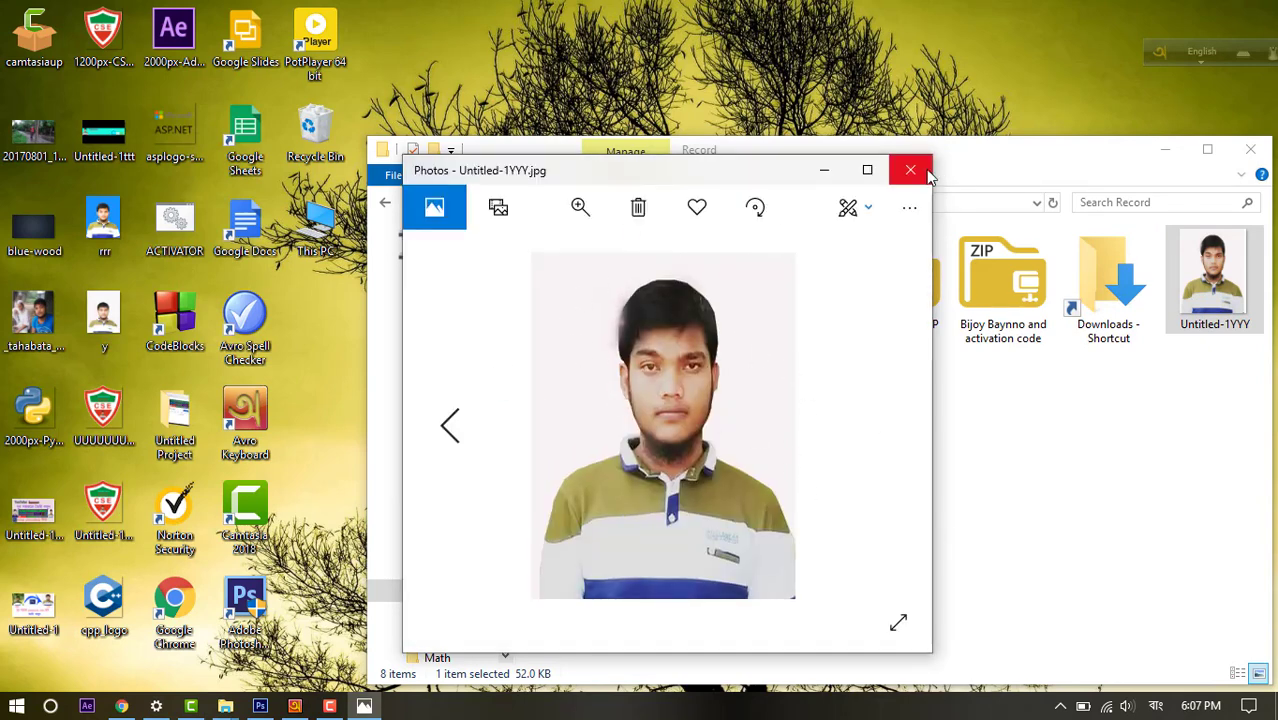
click(329, 706)
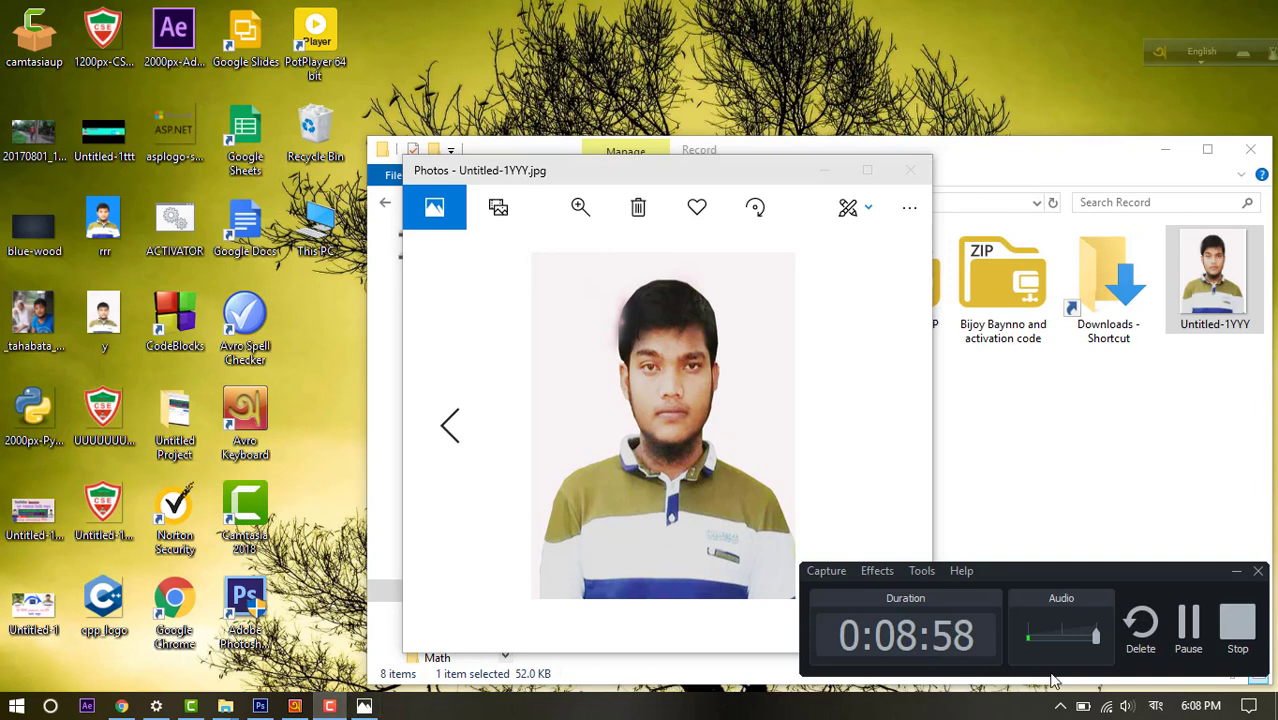